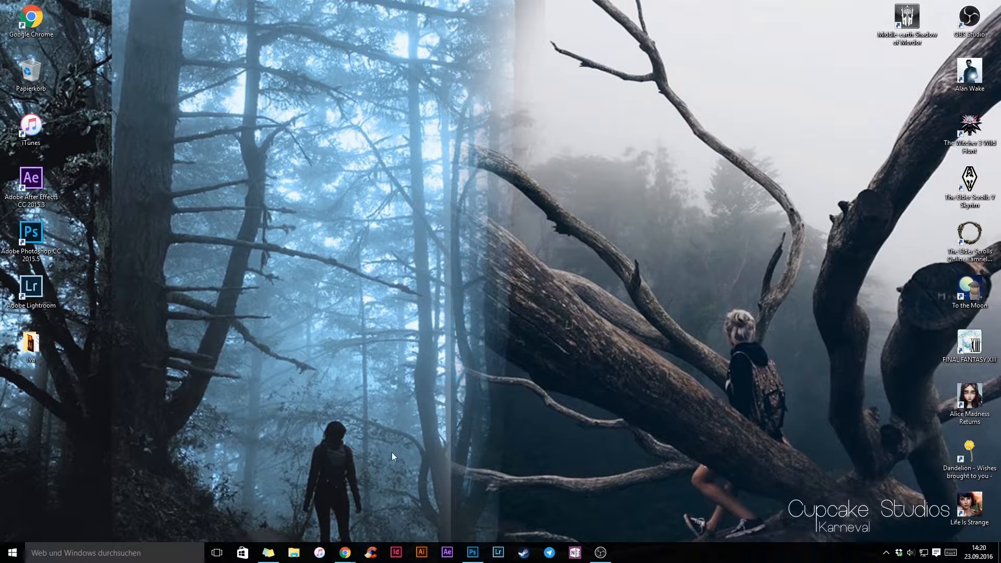
Step: Bring up the Cupcake Studios Facebook page and look through its posts down to the 13 September cosplay photo
mouse_move(349, 558)
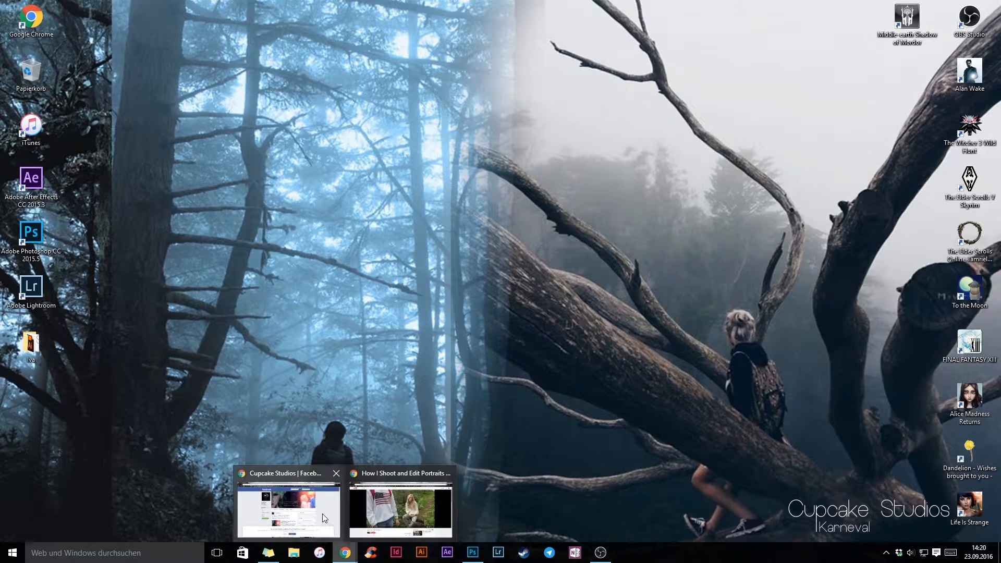
left_click(290, 510)
scroll(809, 336, "down", 6)
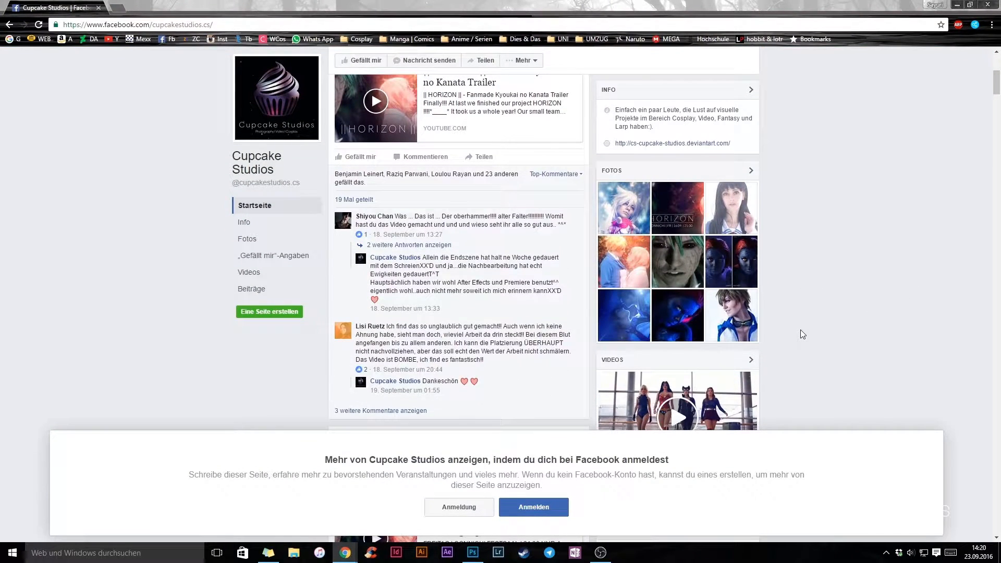
scroll(802, 334, "down", 7)
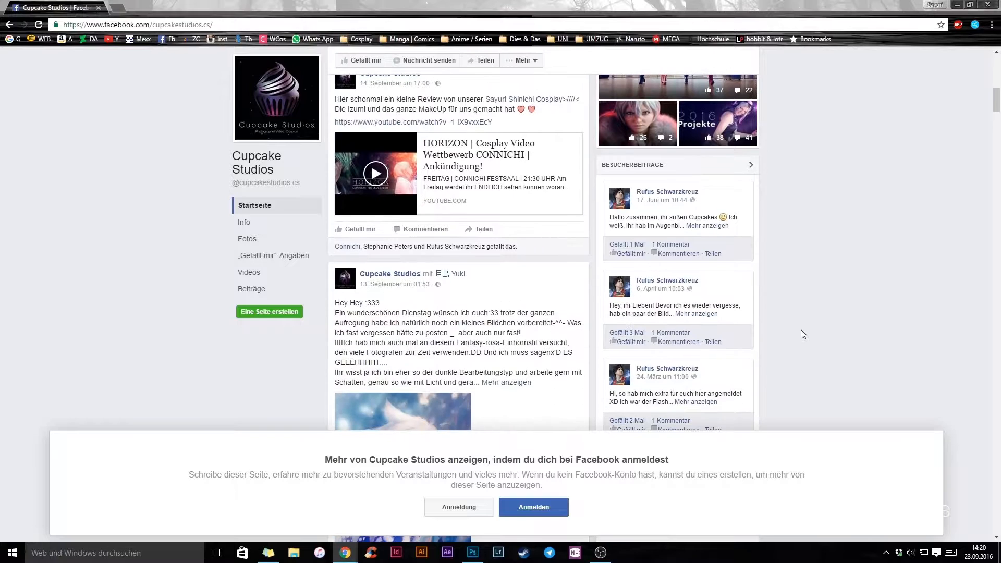
scroll(861, 306, "down", 4)
scroll(862, 309, "down", 1)
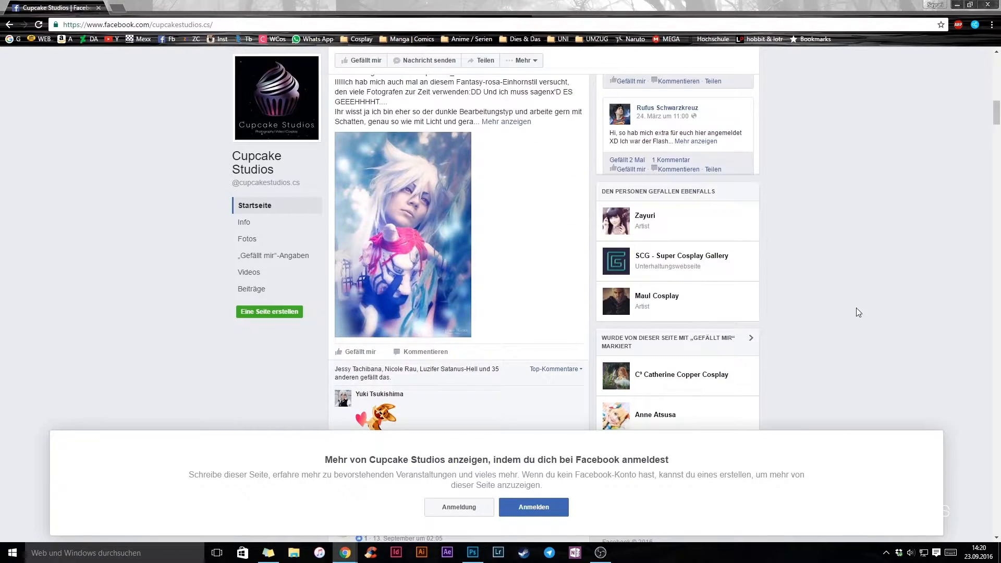
Step: View the 13 September cosplay photo enlarged, browse backwards through the older timeline photos, and close the photo viewer
left_click(420, 220)
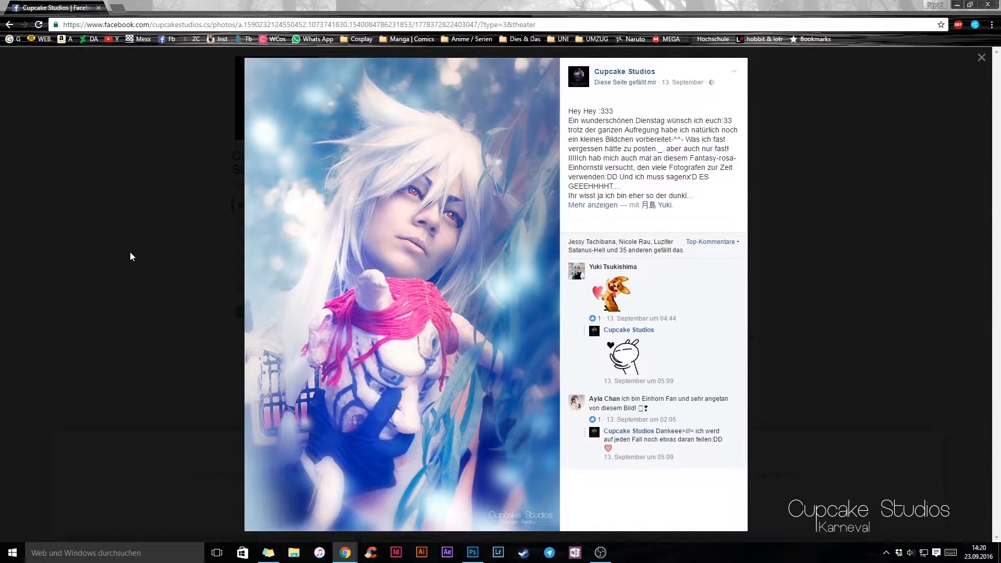
left_click(263, 296)
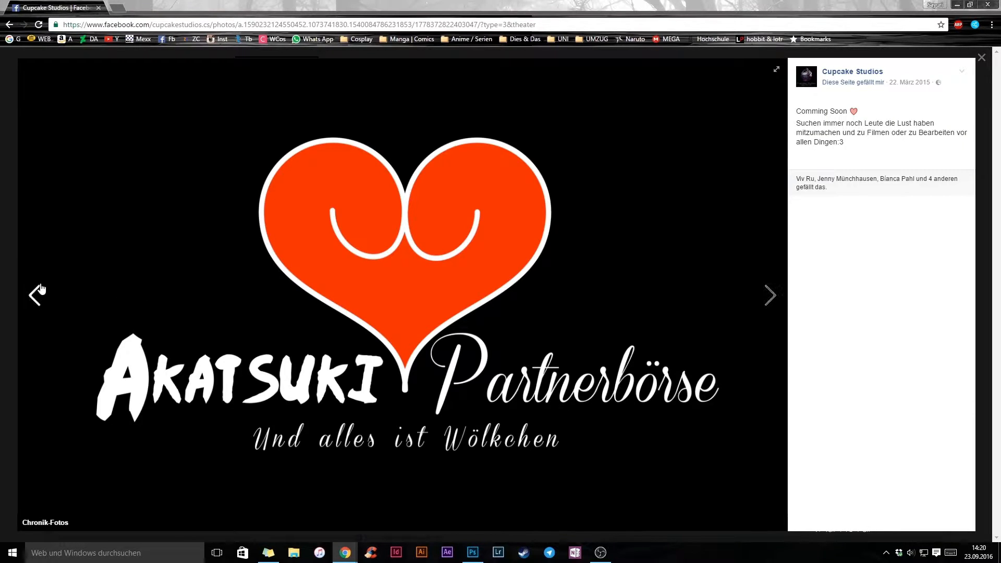
left_click(39, 291)
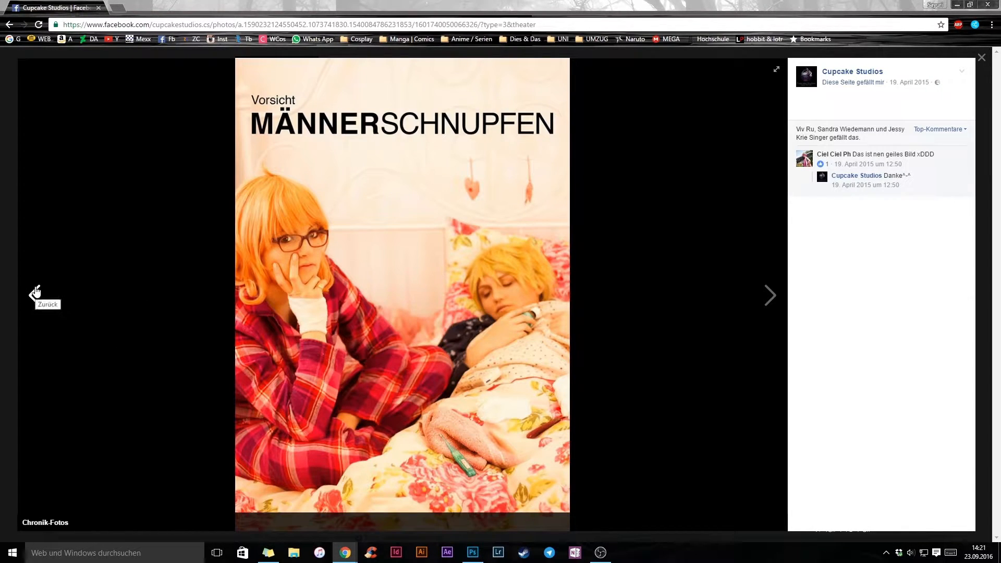
left_click(36, 292)
left_click(36, 292)
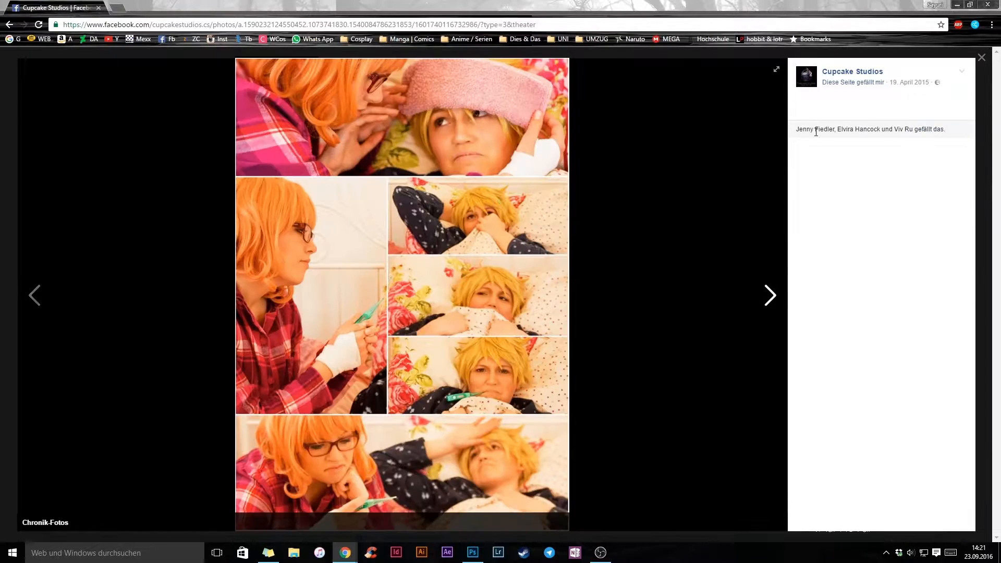
left_click(981, 58)
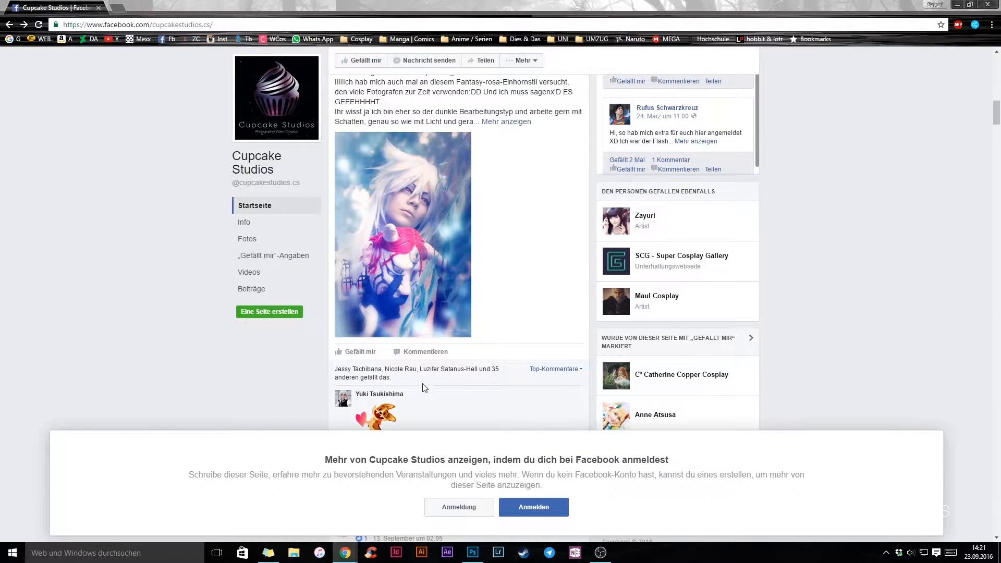
Step: Return through the posts to the page's HORIZON cover image and dismiss the browser window
scroll(424, 387, "up", 6)
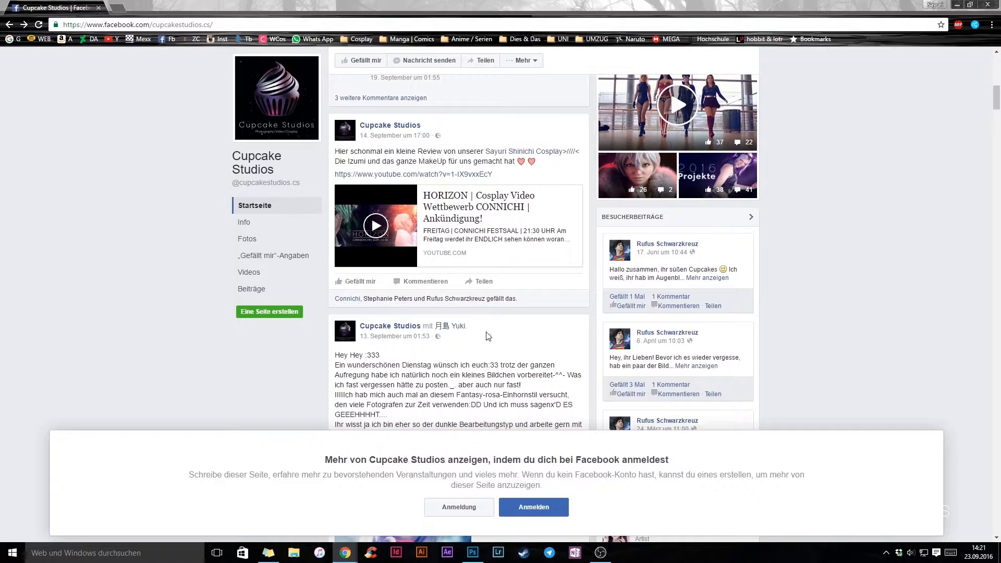
scroll(463, 344, "up", 1)
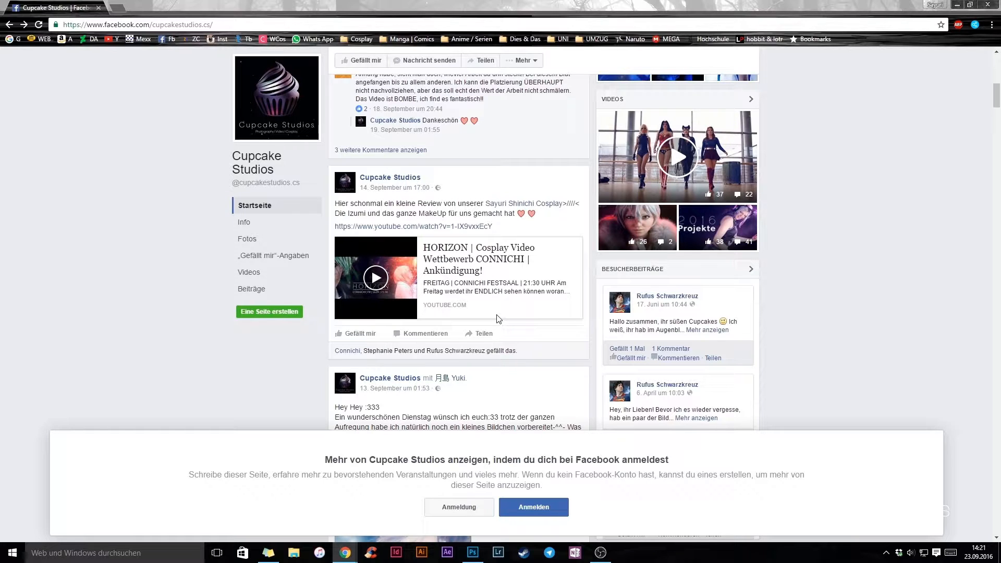
scroll(277, 333, "up", 5)
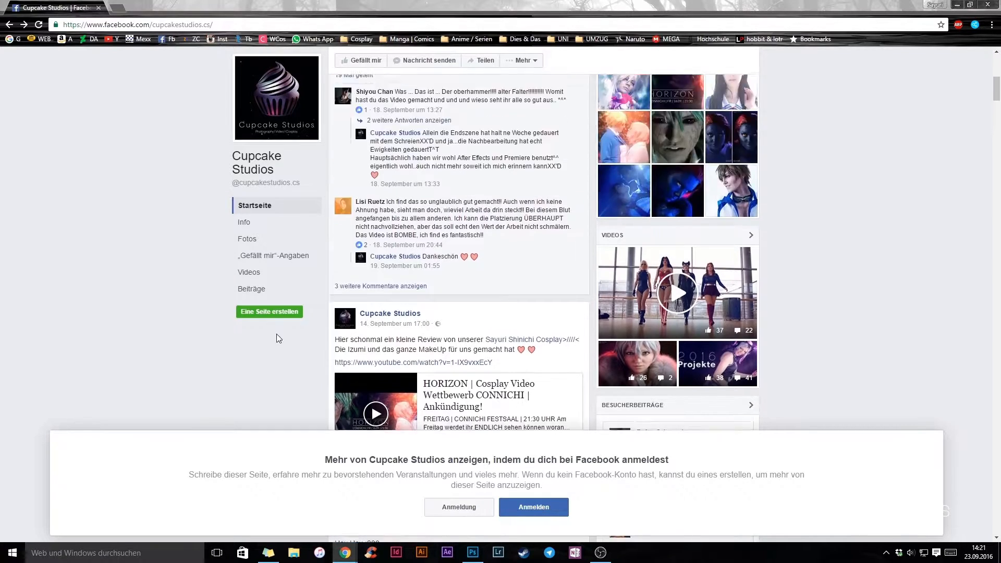
scroll(250, 337, "up", 5)
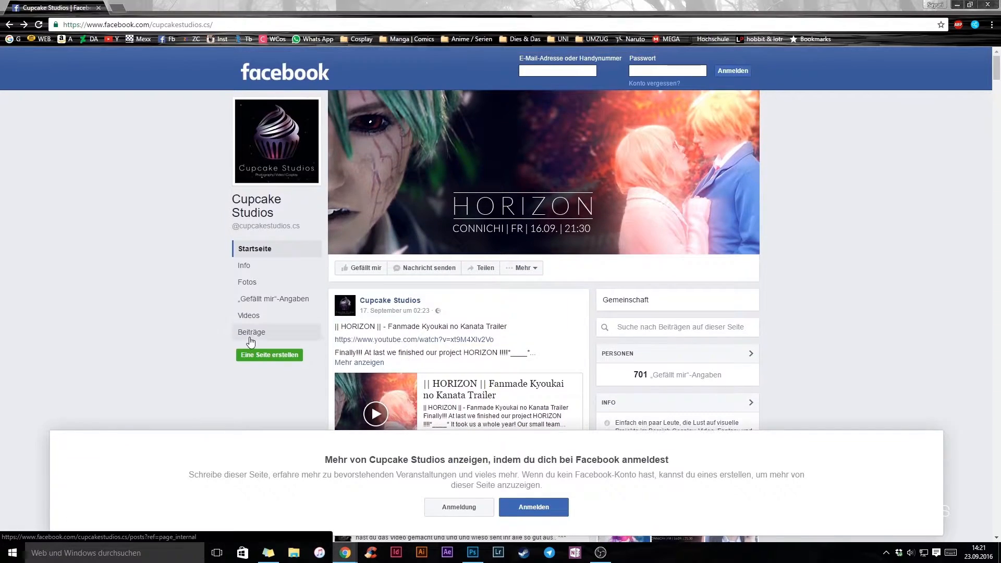
left_click(979, 6)
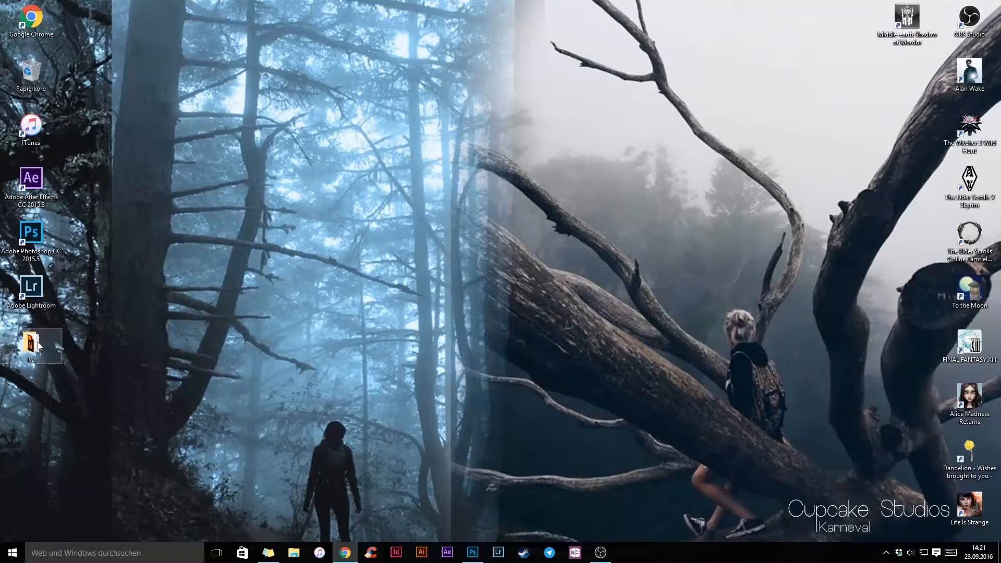
Step: Open the Fav subfolder in the desktop photo folder and show its files as smaller thumbnails in a maximized window
double_click(38, 346)
double_click(324, 167)
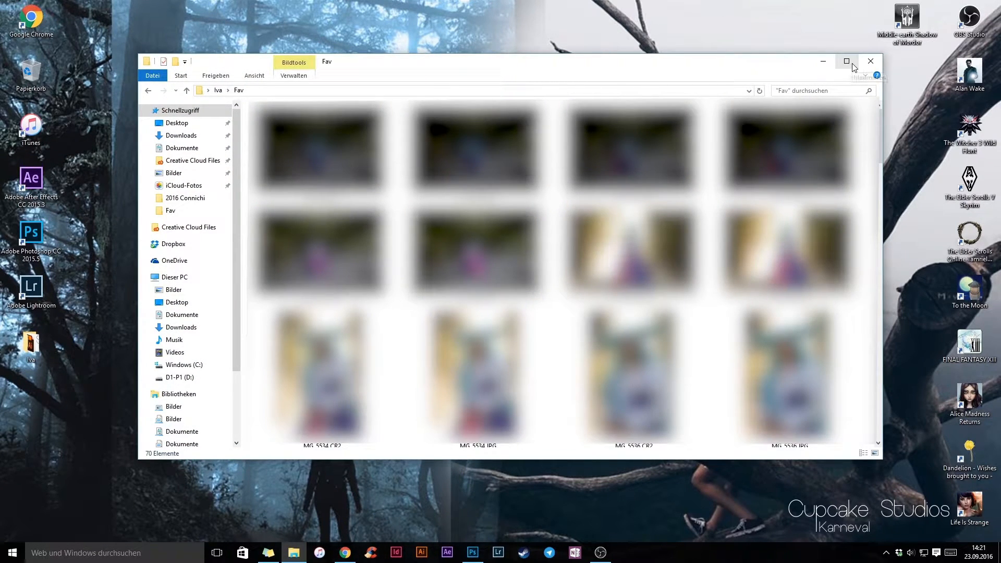
right_click(879, 129)
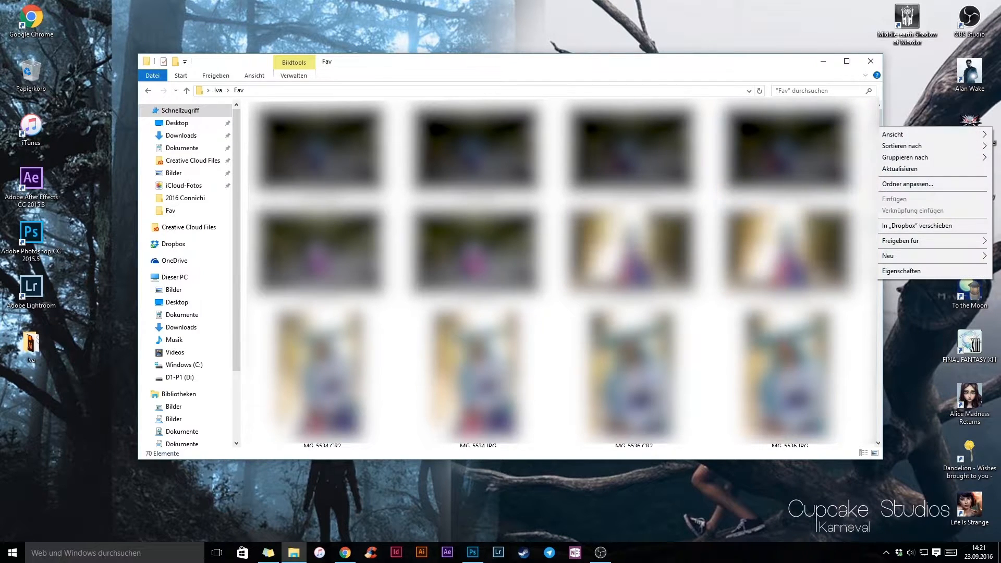
left_click(797, 169)
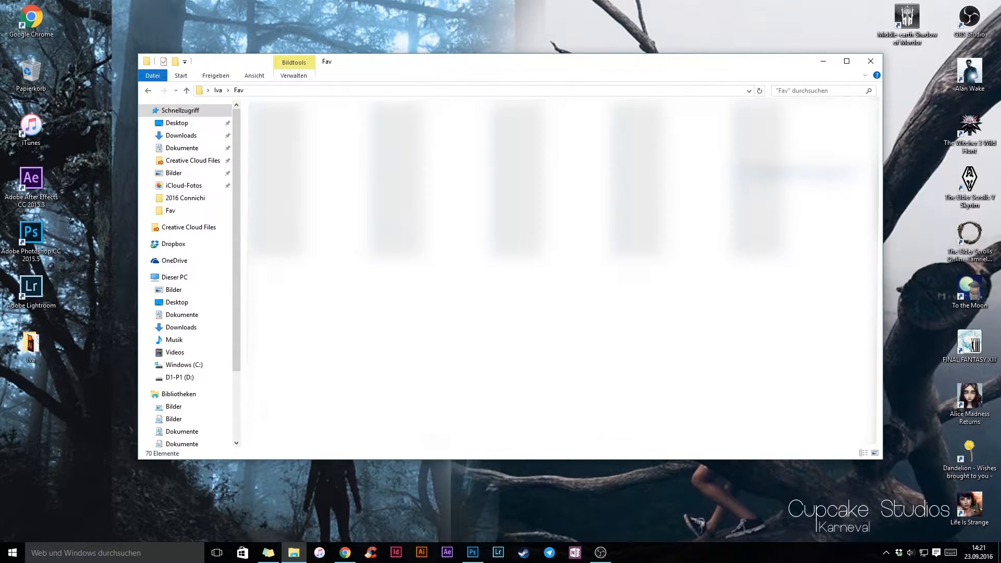
right_click(825, 169)
mouse_move(850, 177)
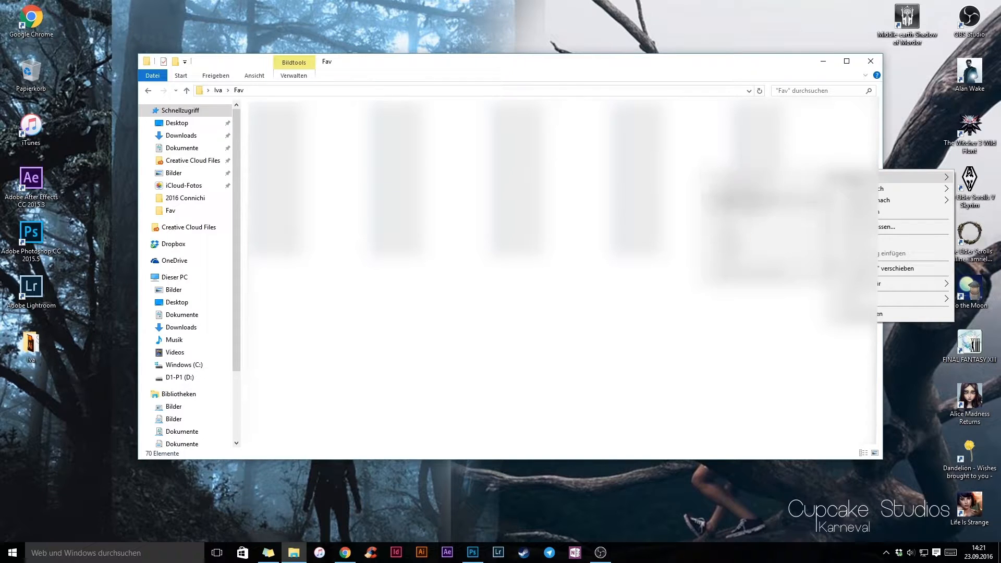
left_click(784, 203)
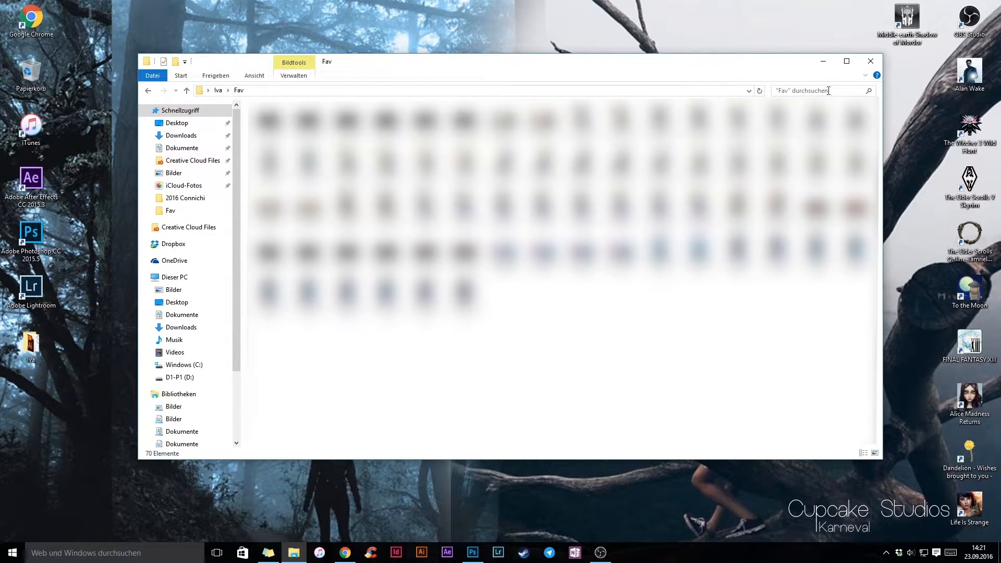
left_click(846, 61)
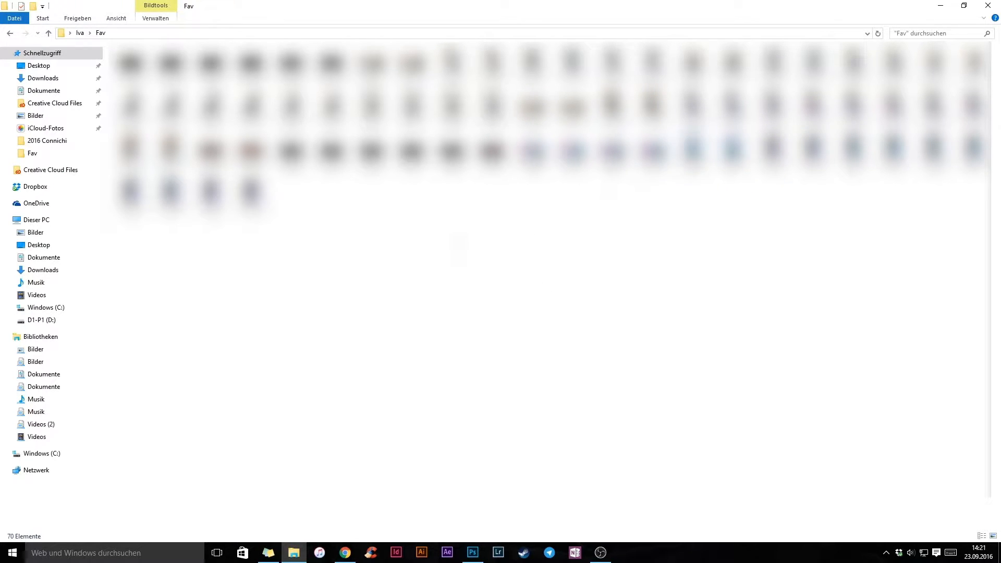
Step: Pick the raw photo _MG_5536.CR2 in the folder and open it in Photoshop's Camera Raw
left_click(452, 65)
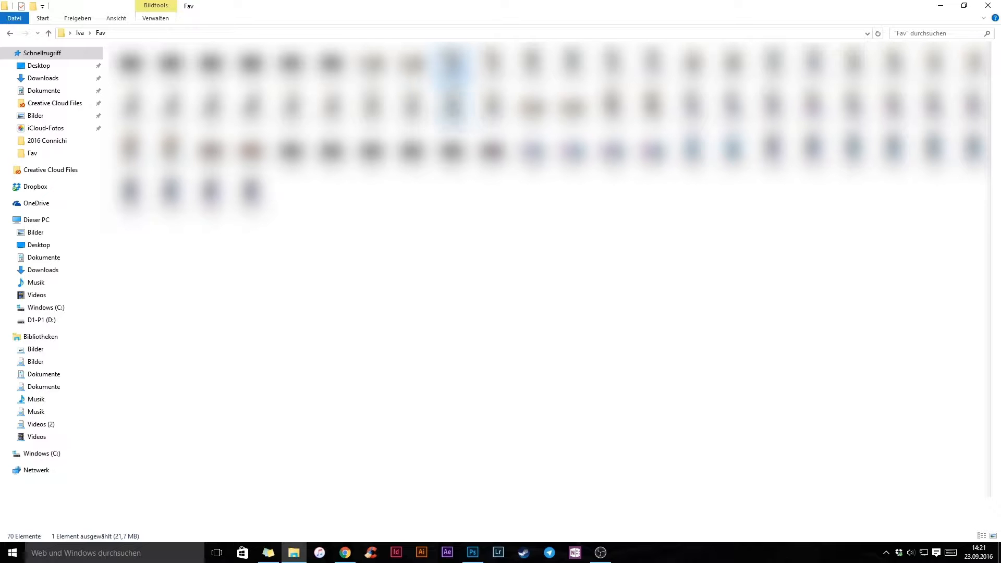
left_click(533, 68)
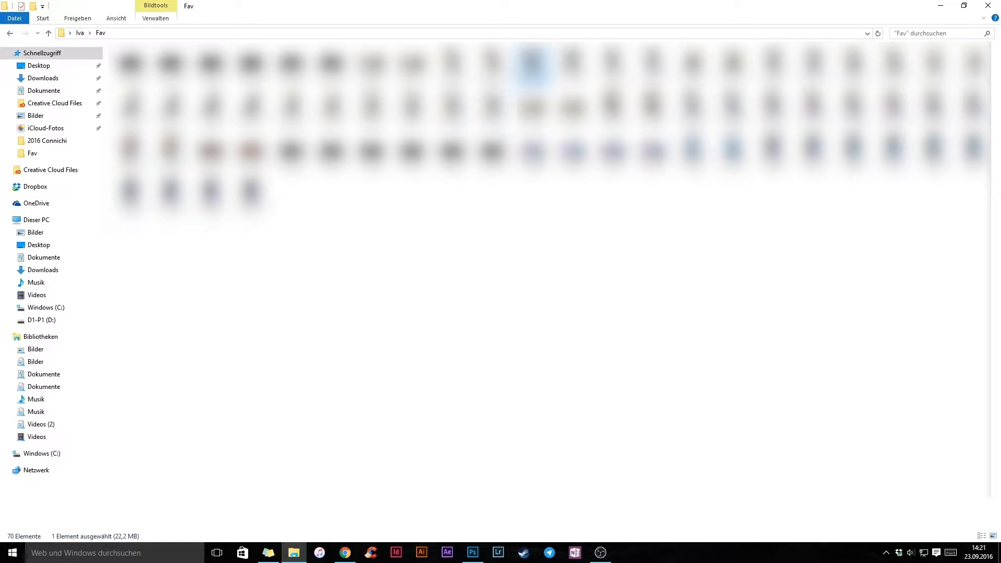
left_click_drag(533, 68, 469, 530)
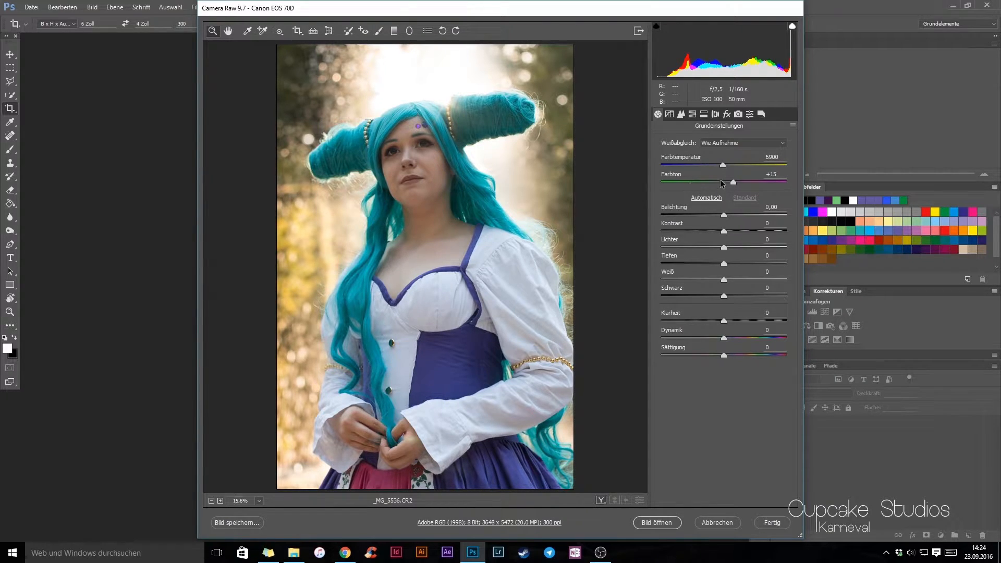
Step: Magnify the portrait to 100% around the forehead and eyes for a close look at the face
left_click(417, 177)
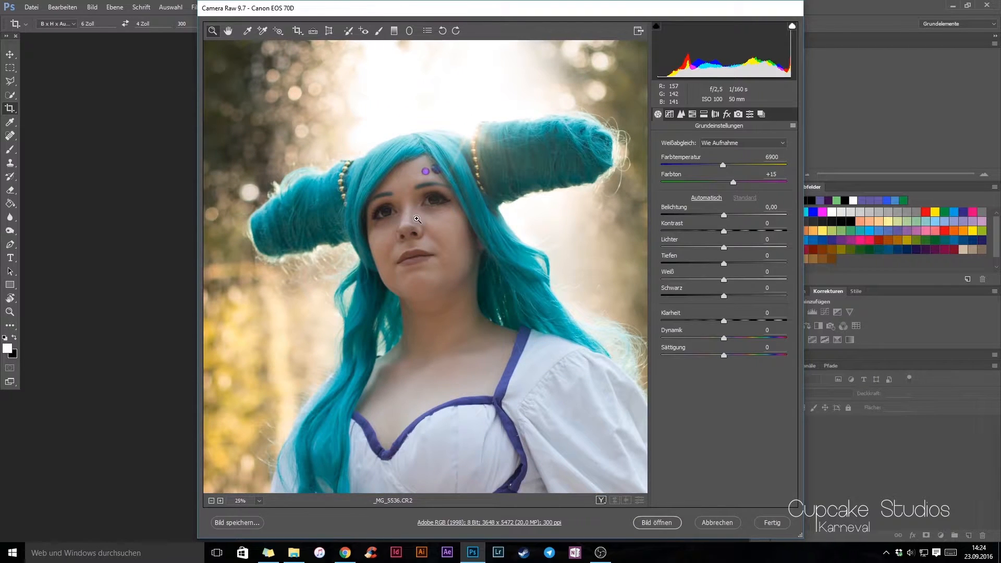
left_click(417, 218)
left_click(417, 218)
left_click(417, 218)
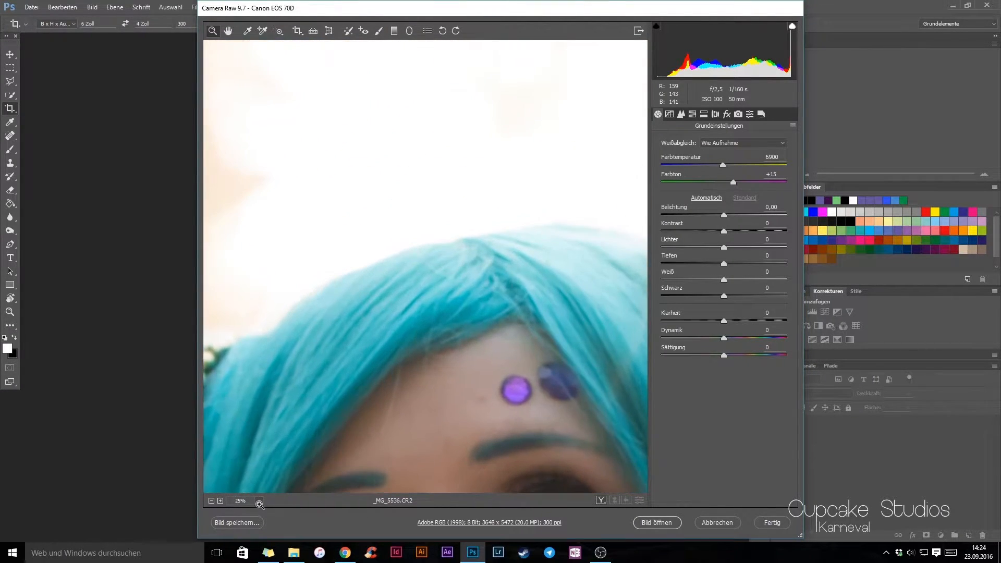
left_click(259, 501)
left_click_drag(473, 327, 445, 270)
left_click(259, 501)
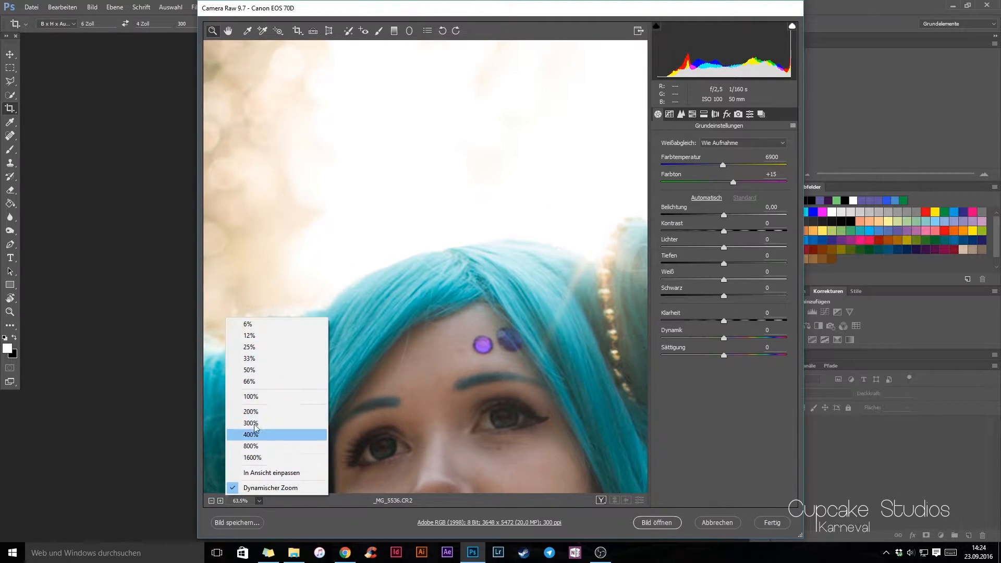
left_click(259, 394)
Step: Examine the skin around the eyes, nose, mouth and chin for blemishes using the Hand tool
left_click(228, 30)
left_click_drag(513, 397, 476, 180)
left_click_drag(464, 320, 447, 165)
left_click_drag(461, 352, 418, 73)
left_click_drag(406, 174, 387, 366)
left_click_drag(342, 329, 431, 335)
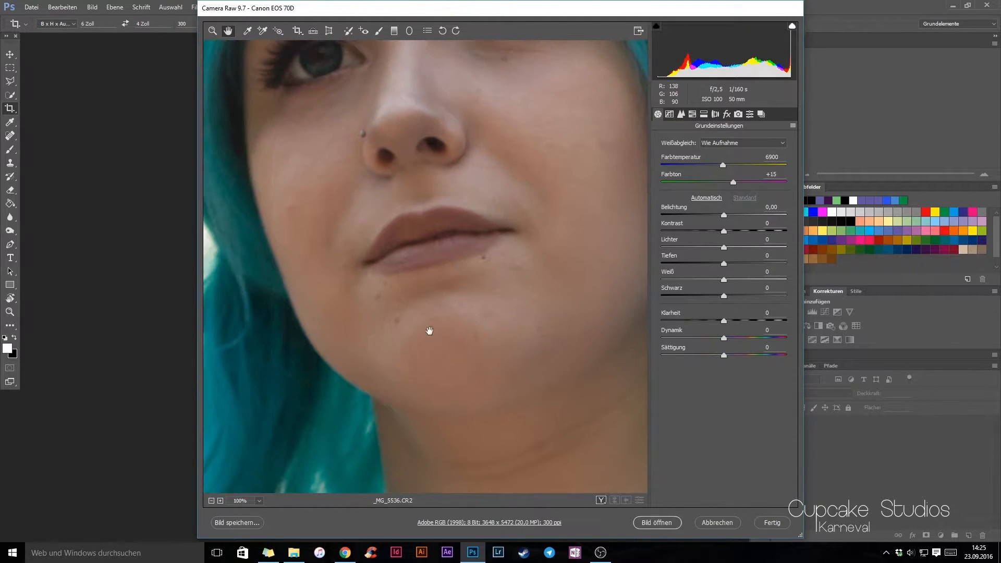
left_click_drag(474, 300, 458, 351)
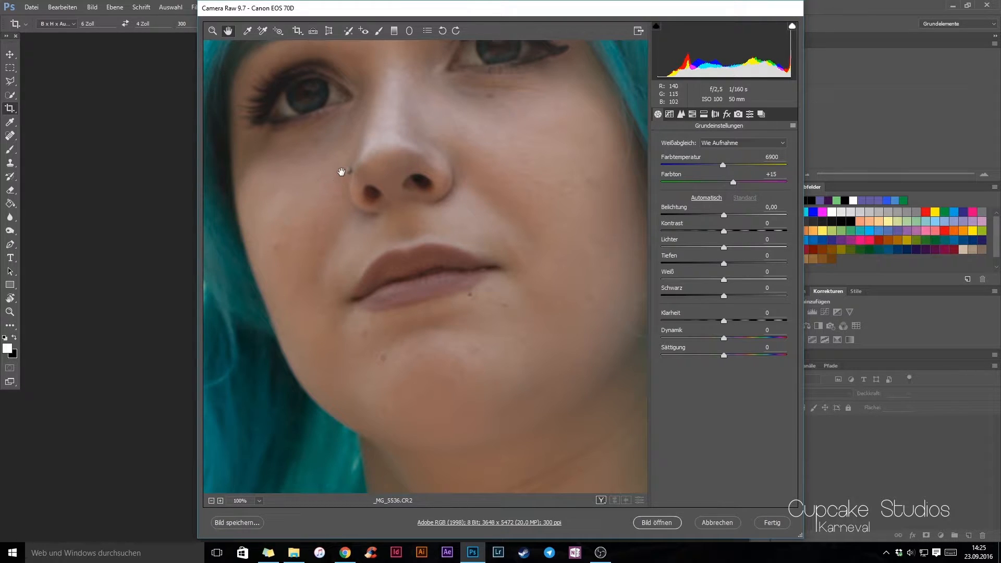
left_click_drag(336, 239, 354, 287)
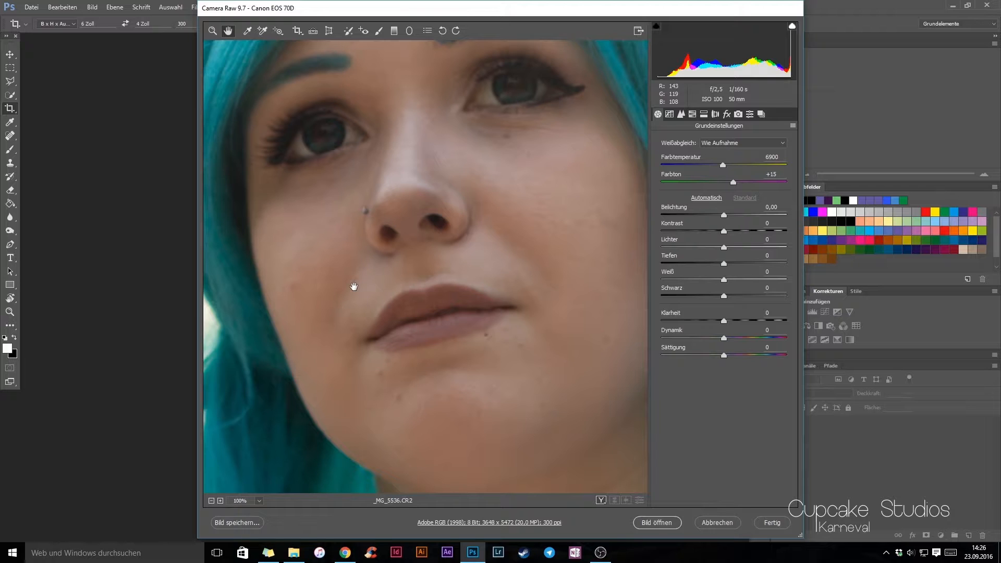
Step: Inspect the skin of the neck and chest down to the neckline, and go back over the whole face
scroll(479, 331, "down", 10)
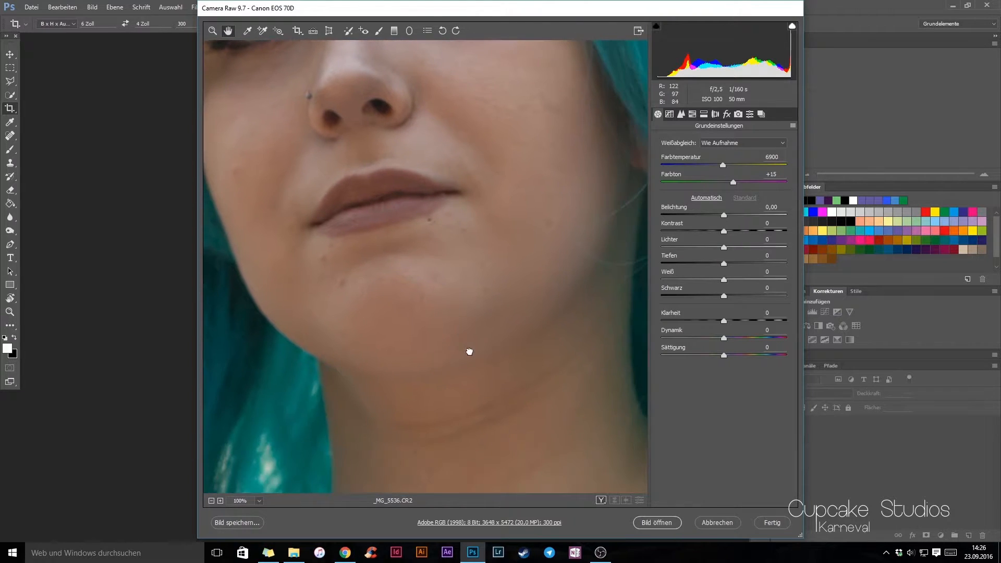
scroll(456, 214, "down", 8)
scroll(452, 221, "up", 5)
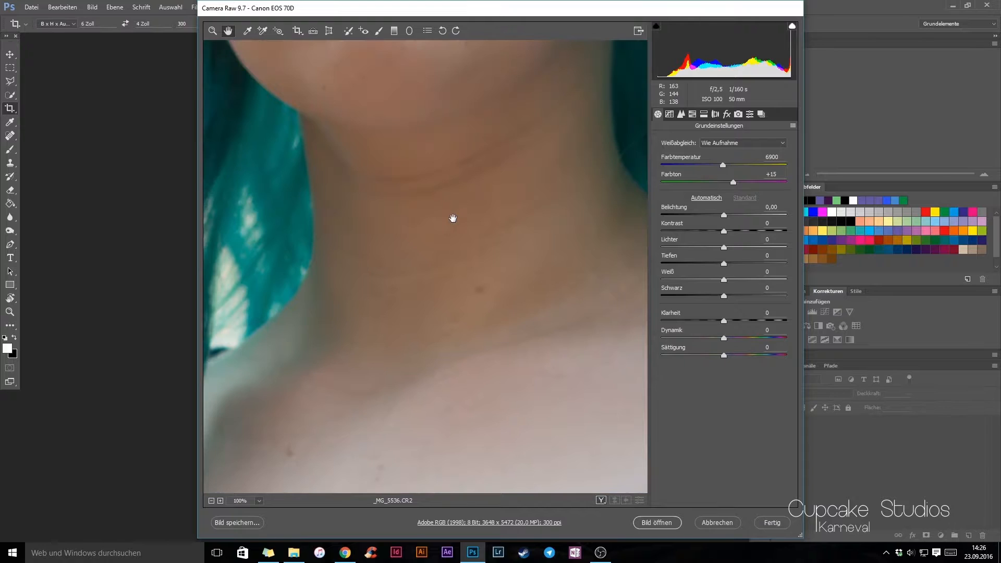
scroll(451, 223, "down", 4)
scroll(369, 206, "down", 6)
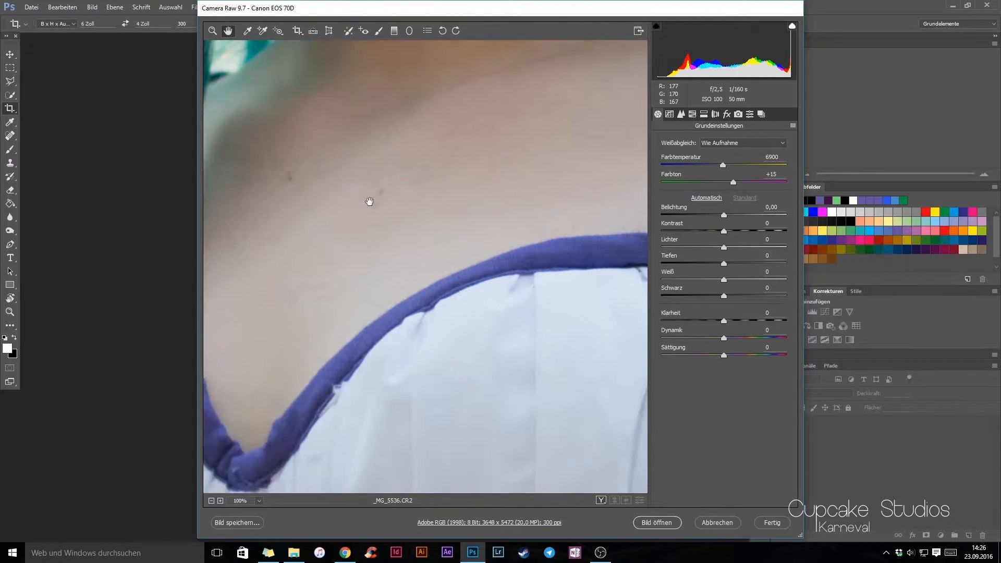
scroll(368, 203, "up", 10)
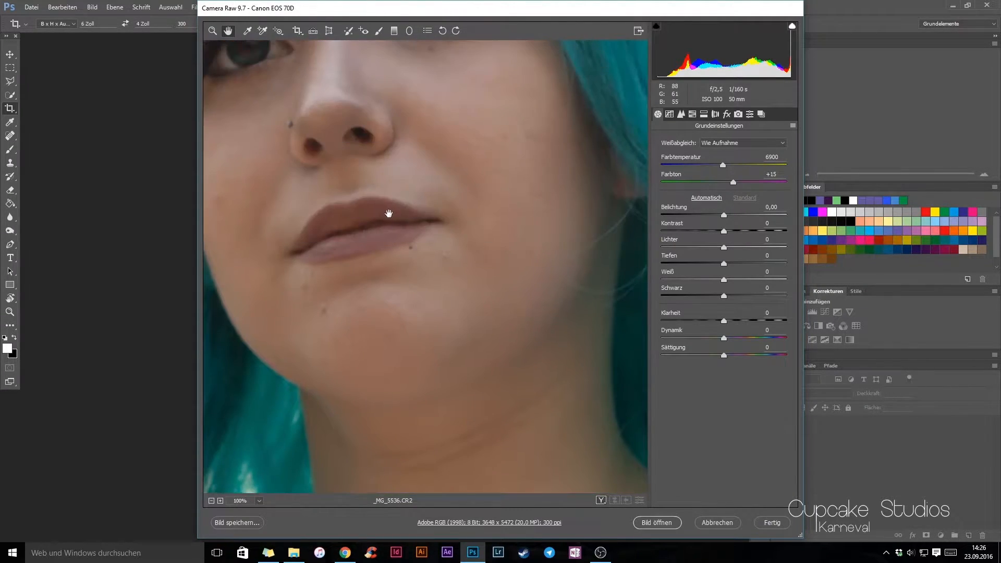
left_click_drag(389, 210, 470, 386)
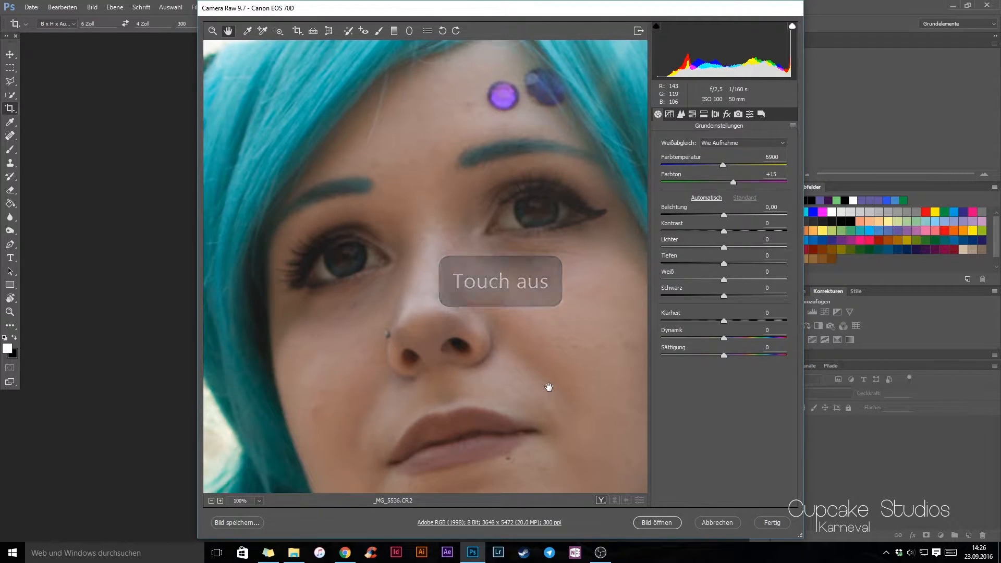
left_click_drag(444, 314, 433, 266)
left_click_drag(401, 479, 391, 389)
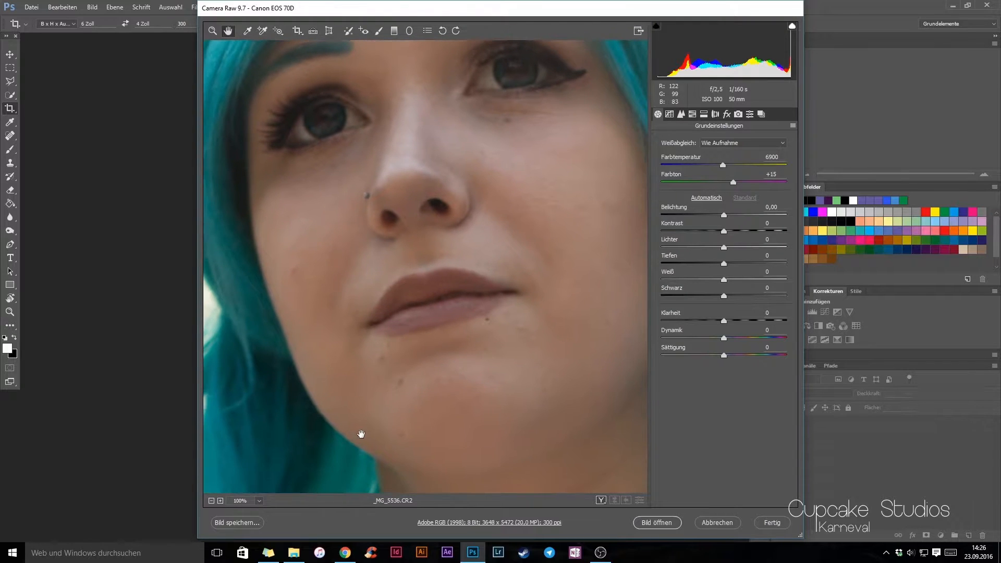
Step: View the whole portrait zoomed out, and frame the head and upper body at 25%
left_click_drag(427, 355, 425, 253)
left_click(211, 501)
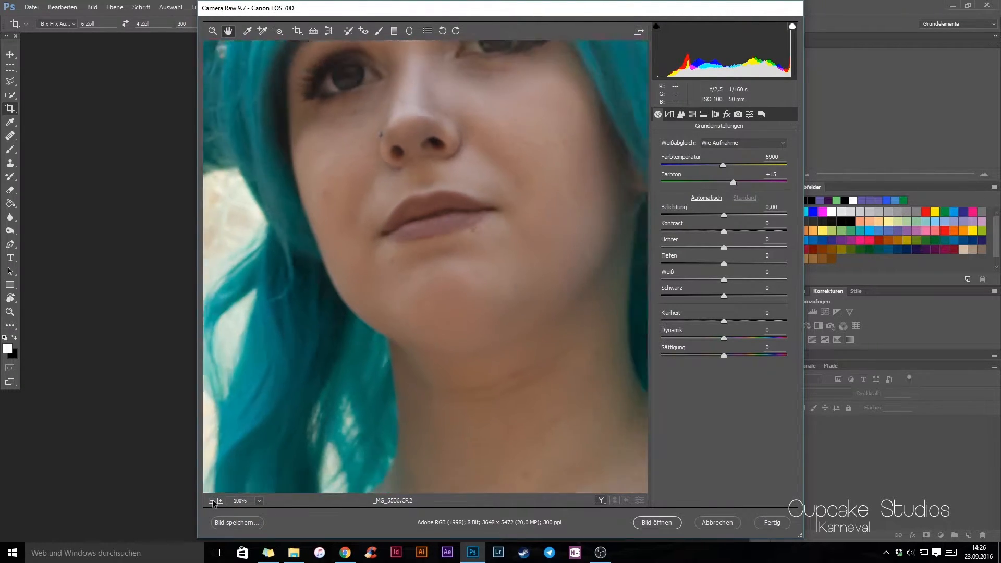
left_click(212, 501)
left_click(211, 502)
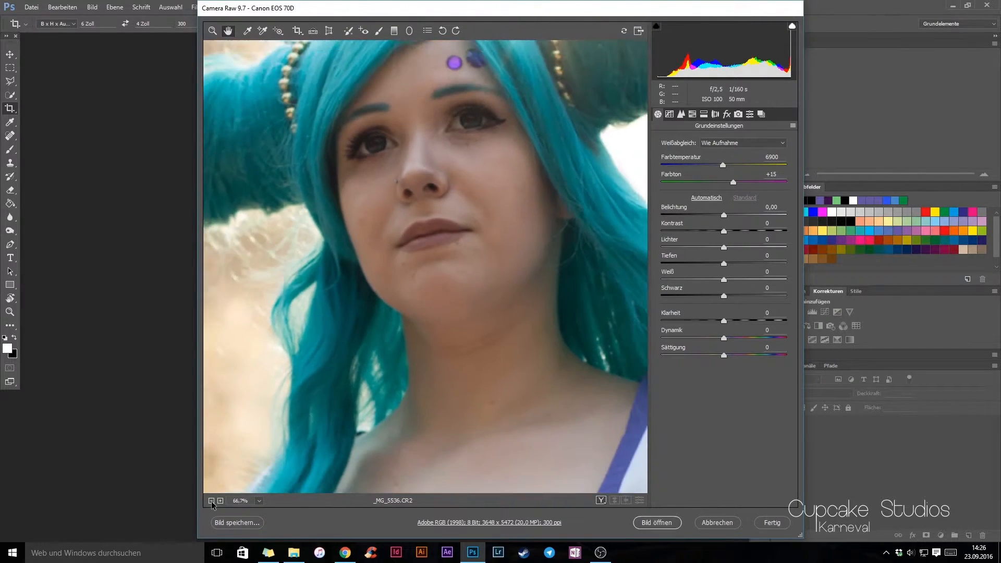
left_click(211, 501)
left_click(211, 502)
left_click(211, 501)
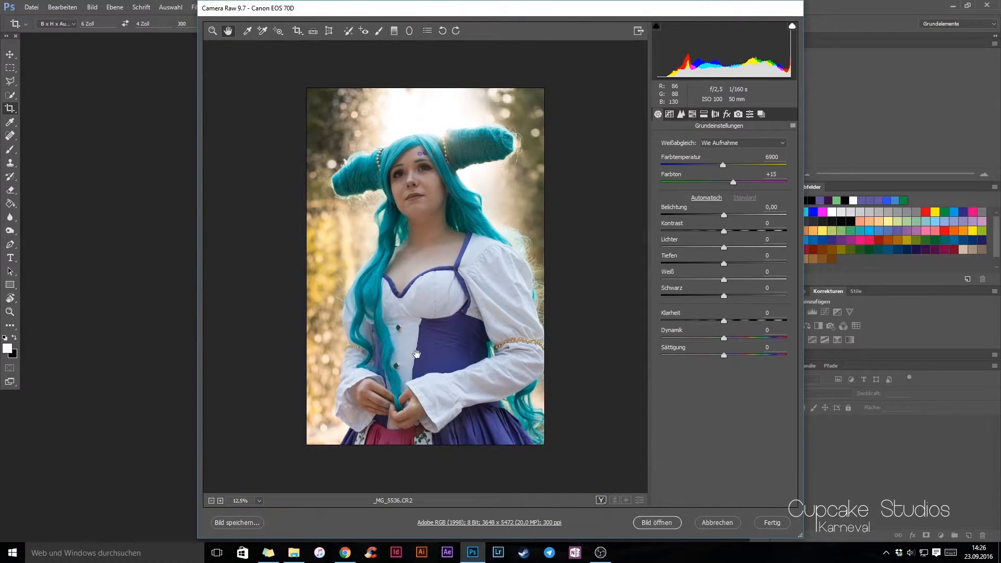
left_click(219, 501)
left_click_drag(429, 203, 428, 342)
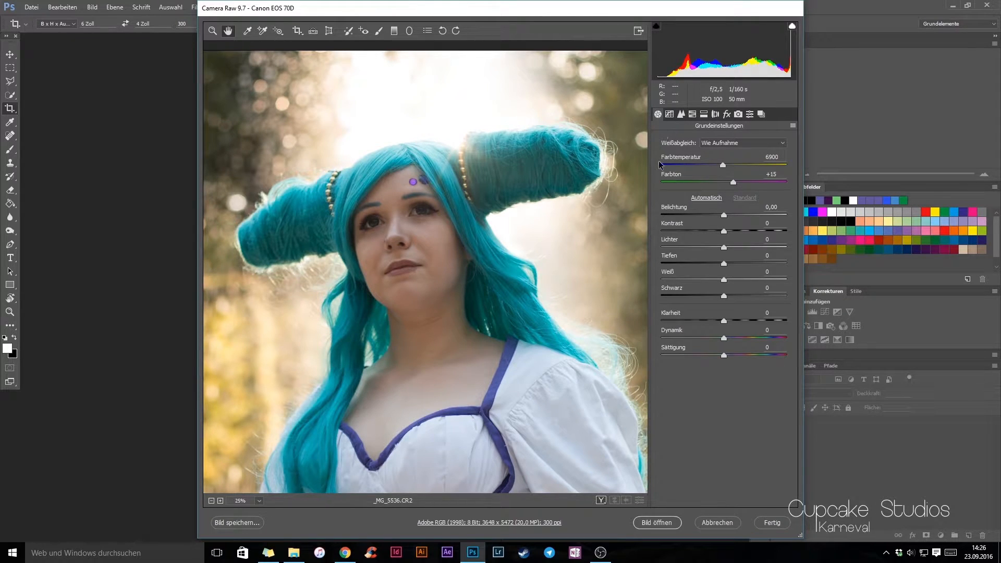
Step: Set the Farbtemperatur to 6500 and the Farbton to 0 in the basic settings
mouse_move(723, 165)
left_mouse_down()
mouse_move(752, 164)
mouse_move(699, 166)
mouse_move(750, 169)
mouse_move(699, 175)
mouse_move(698, 184)
mouse_move(751, 177)
mouse_move(701, 179)
mouse_move(738, 181)
mouse_move(719, 181)
mouse_move(718, 166)
mouse_move(762, 168)
mouse_move(699, 171)
mouse_move(744, 181)
mouse_move(721, 183)
left_mouse_up()
left_click(715, 182)
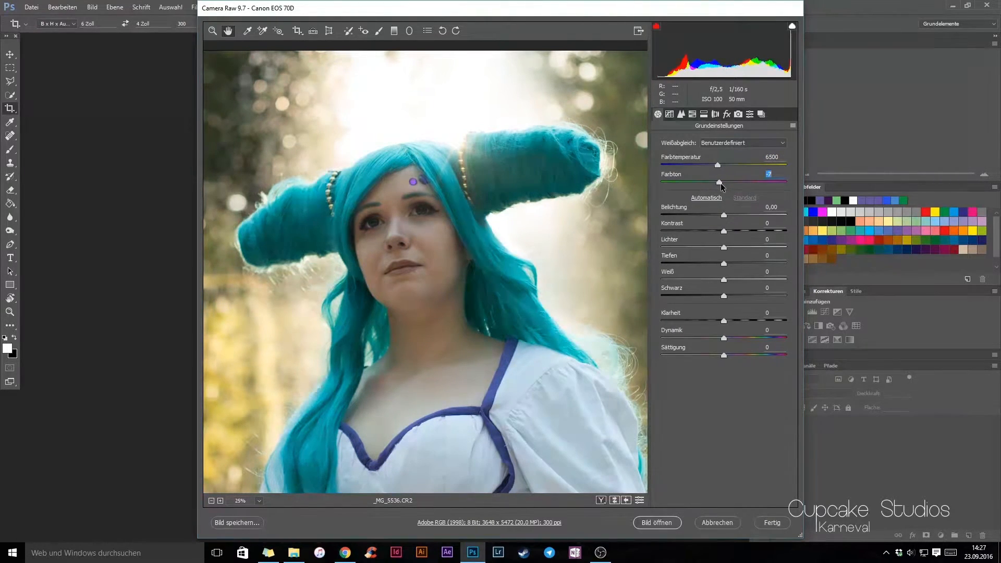
left_click_drag(724, 183, 727, 184)
double_click(726, 183)
Step: Set Belichtung to +0,10, Kontrast to +25, Lichter to +22, Tiefen to +18 and Weiß to -27
left_click_drag(724, 215, 753, 320)
left_click_drag(401, 258, 571, 378)
left_click_drag(754, 320, 722, 303)
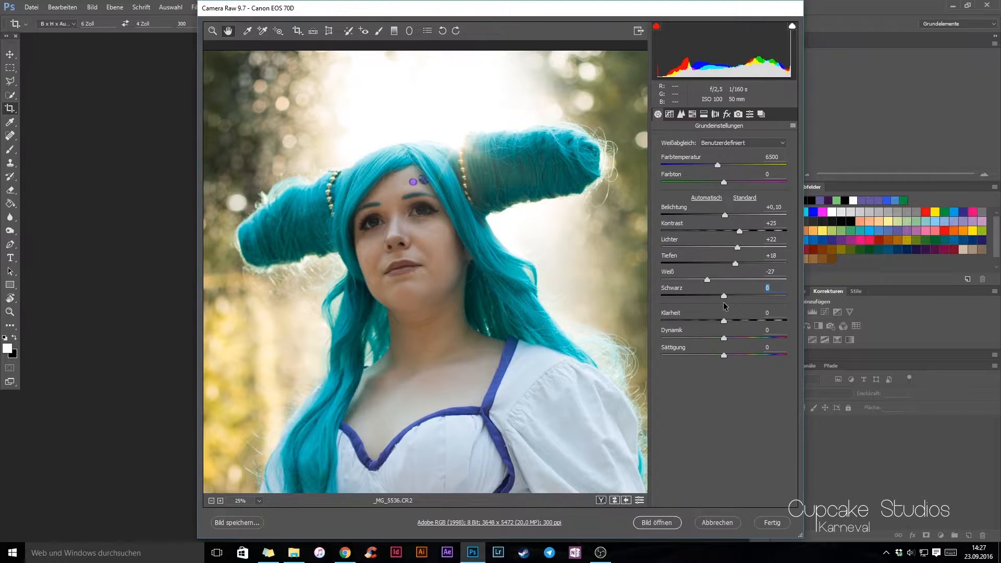
Step: Reset Weiß, Tiefen, Lichter, Kontrast and Belichtung to 0
left_click(771, 272)
type("0")
left_click(772, 256)
type("0")
double_click(772, 256)
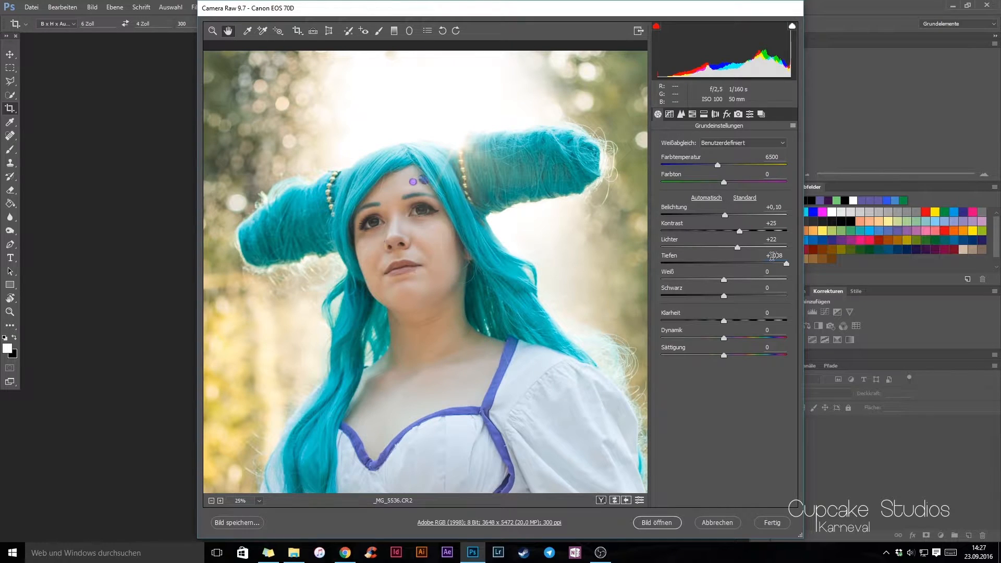
type("00")
double_click(772, 239)
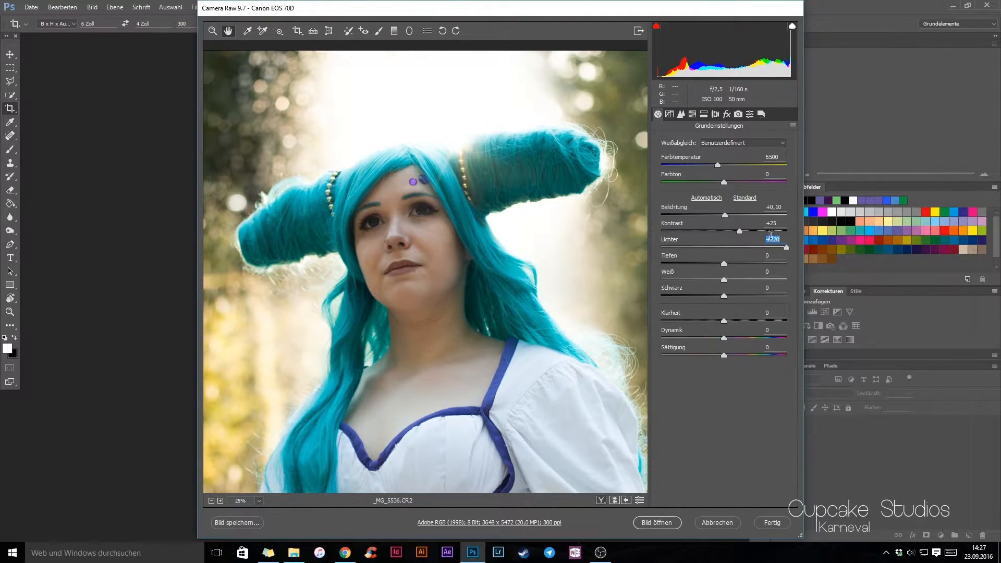
type("0")
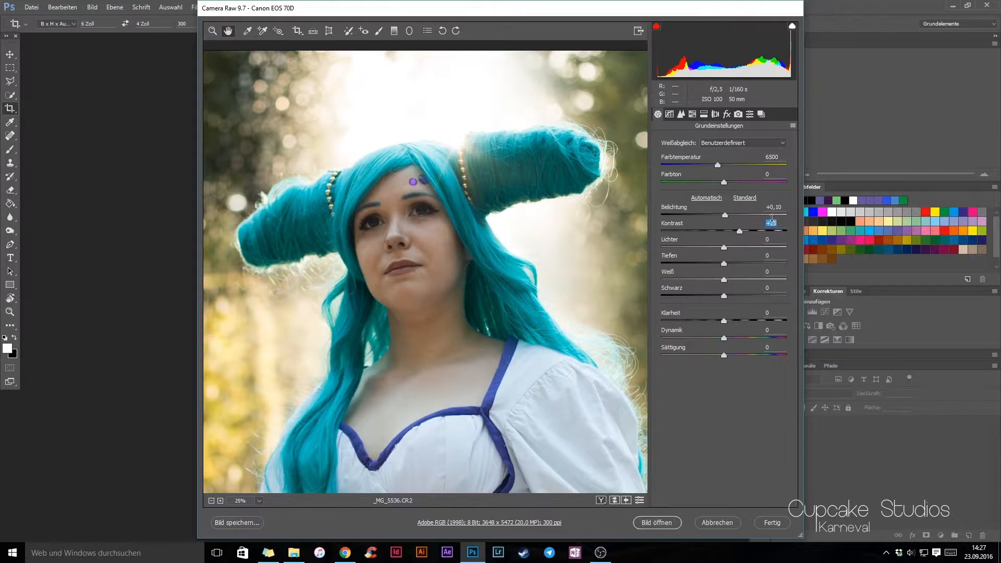
type("0")
double_click(776, 207)
type("0")
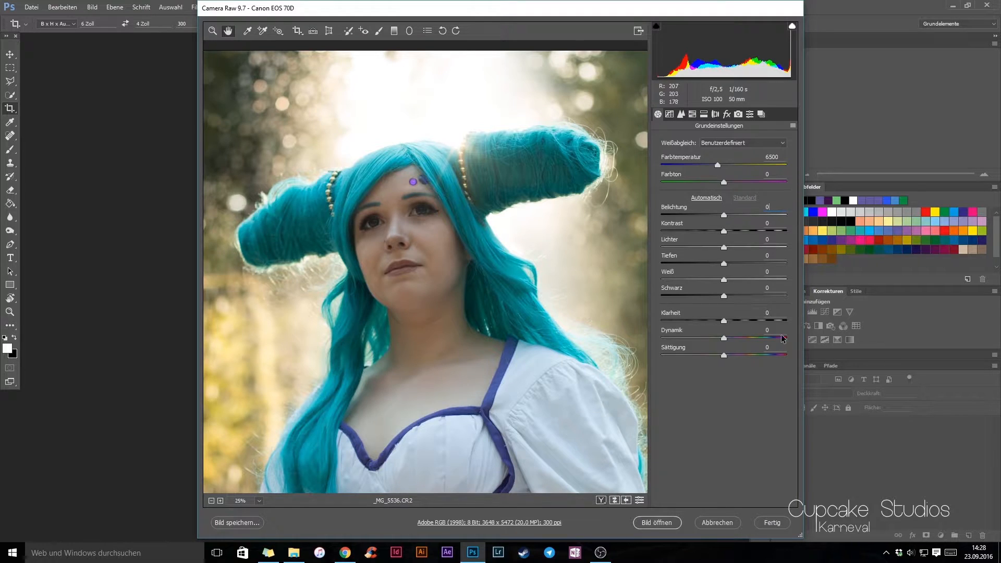
Step: Try out Dynamik and a Sättigung of -35, and reset the Sättigung to 0
left_click_drag(724, 339, 702, 357)
double_click(728, 338)
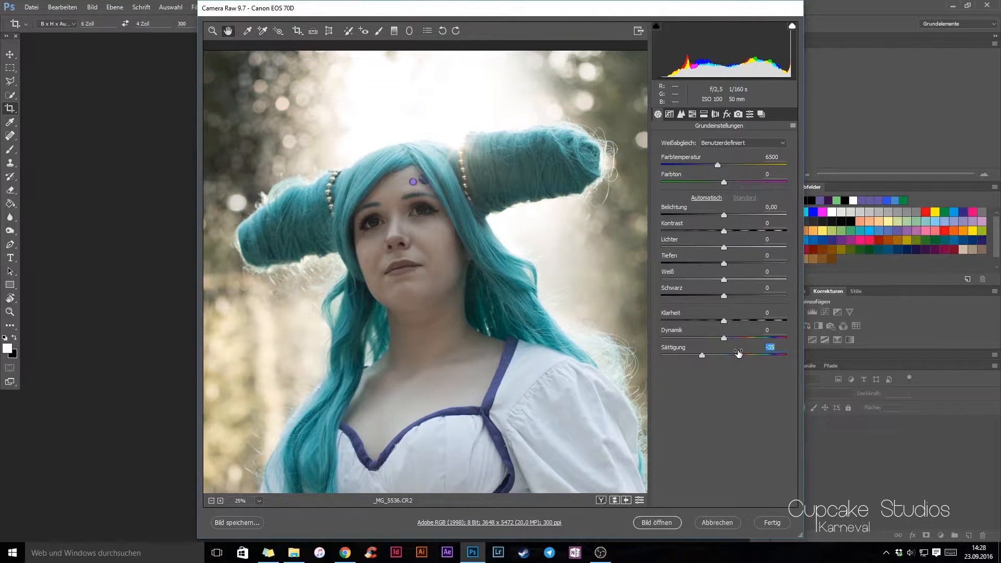
type("0")
Step: Set the parametric Gradationskurve to Lichter -8, Helle Farbtöne +31, Dunkle Farbtöne -31 and Tiefen +50
left_click(672, 114)
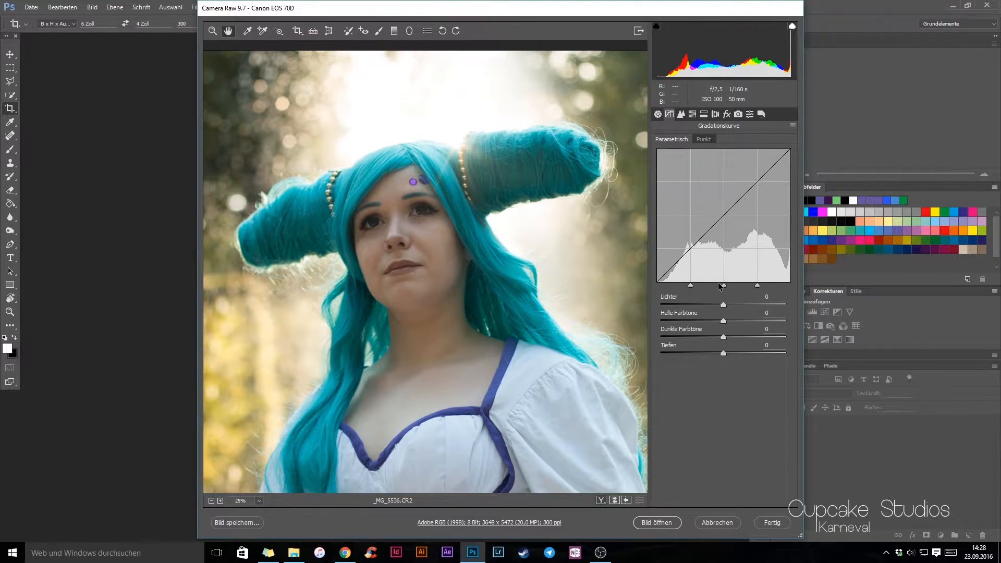
mouse_move(723, 305)
left_mouse_down()
mouse_move(744, 307)
mouse_move(723, 307)
left_mouse_up()
left_click_drag(724, 321, 755, 353)
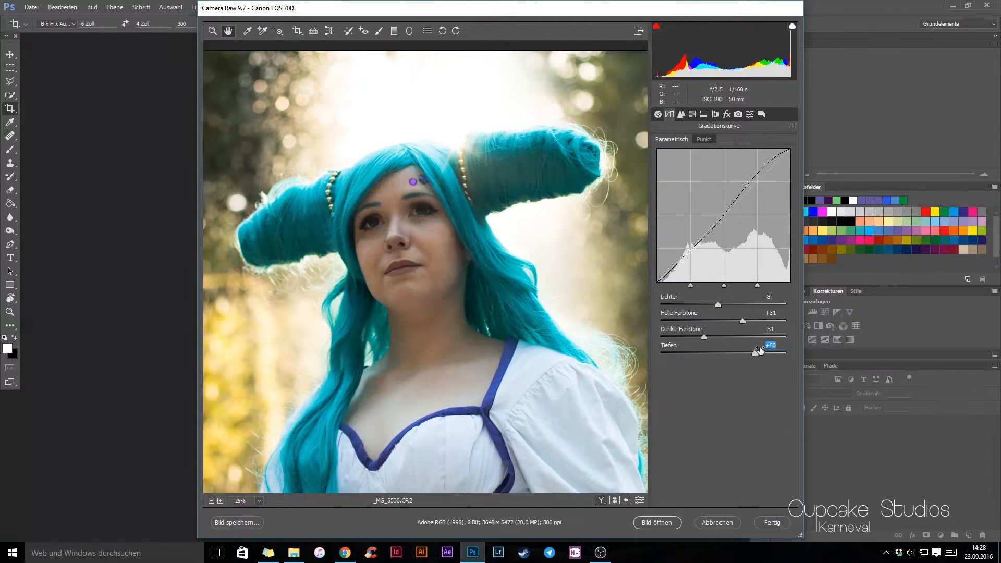
Step: Reset all four parametric tone curve values to 0 and look briefly at the point curve
type("0")
left_click(769, 336)
type("0")
left_click(774, 313)
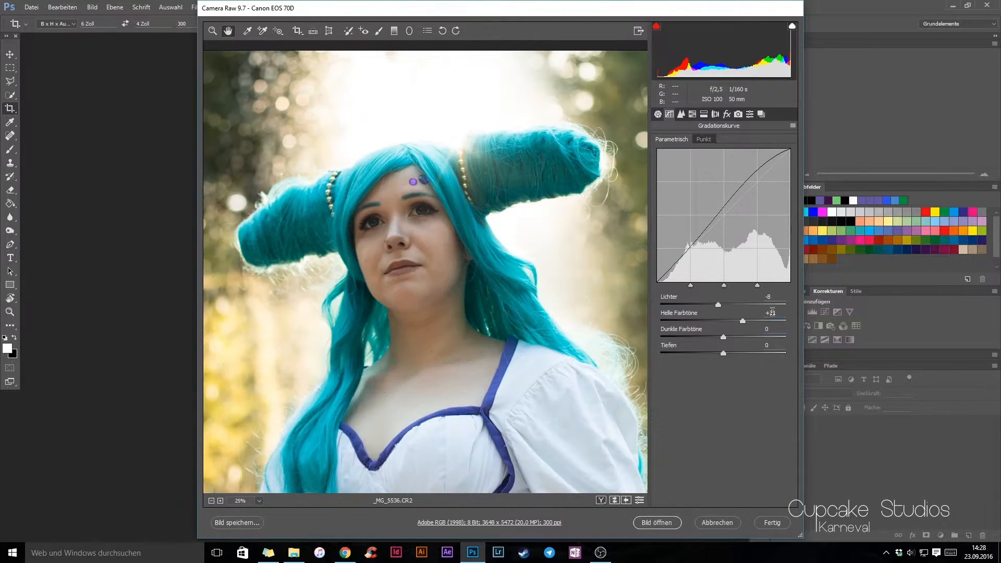
type("0")
double_click(771, 313)
double_click(772, 313)
double_click(772, 312)
type("00")
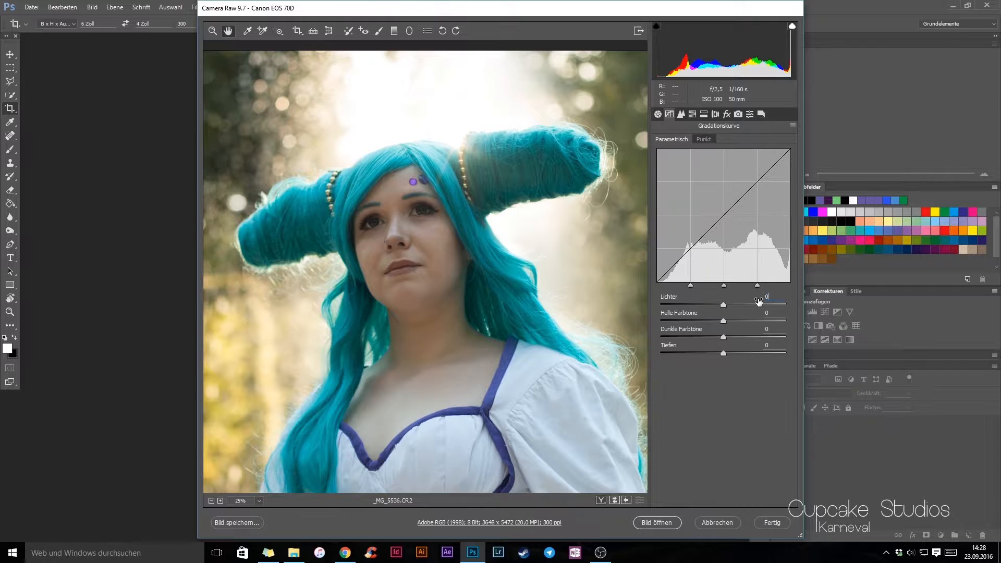
left_click(705, 140)
left_click(673, 140)
Step: Try out the sharpening and noise reduction values, and enter 0 for Luminanz, Detail and Radius
left_click(682, 115)
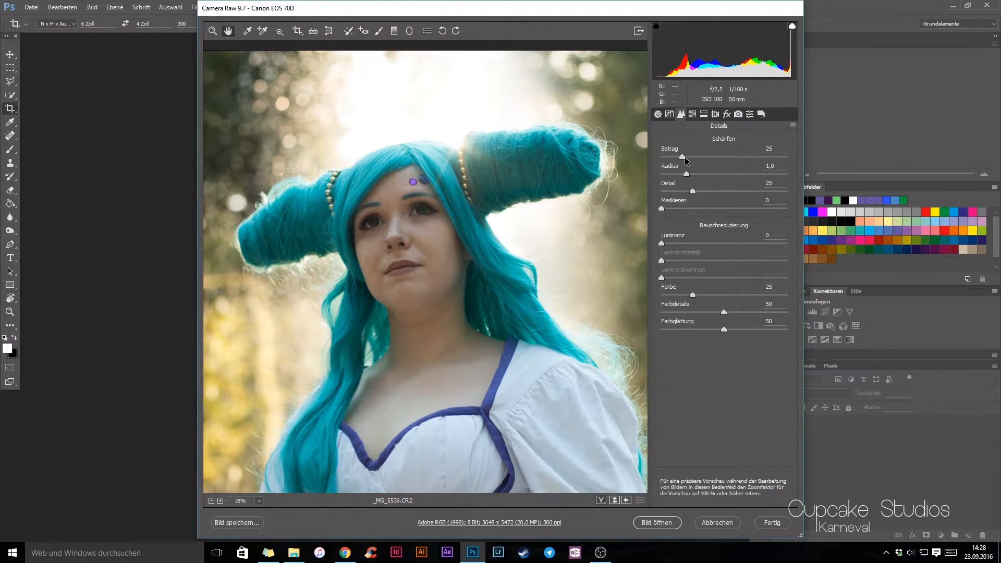
left_click_drag(685, 163, 680, 211)
mouse_move(662, 243)
left_mouse_down()
mouse_move(710, 248)
mouse_move(658, 248)
left_mouse_up()
type("0")
left_click(769, 183)
type("0")
left_click(770, 166)
type("0")
key("Return")
key("Return")
Step: Shift the HSL hue of Blautöne, Lilatöne, Magentatöne and Grüntöne to +100 each
left_click(693, 115)
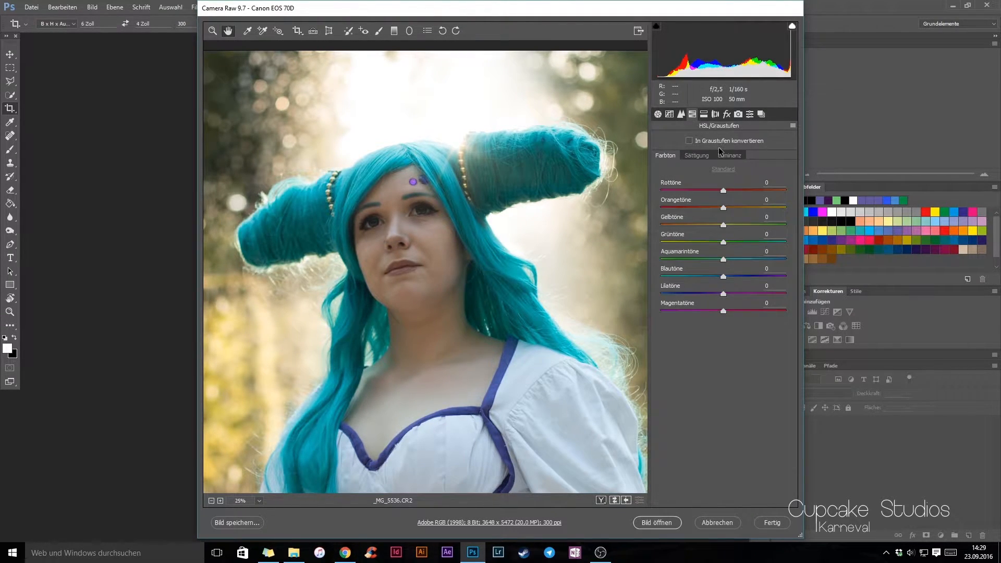
left_click_drag(724, 277, 803, 307)
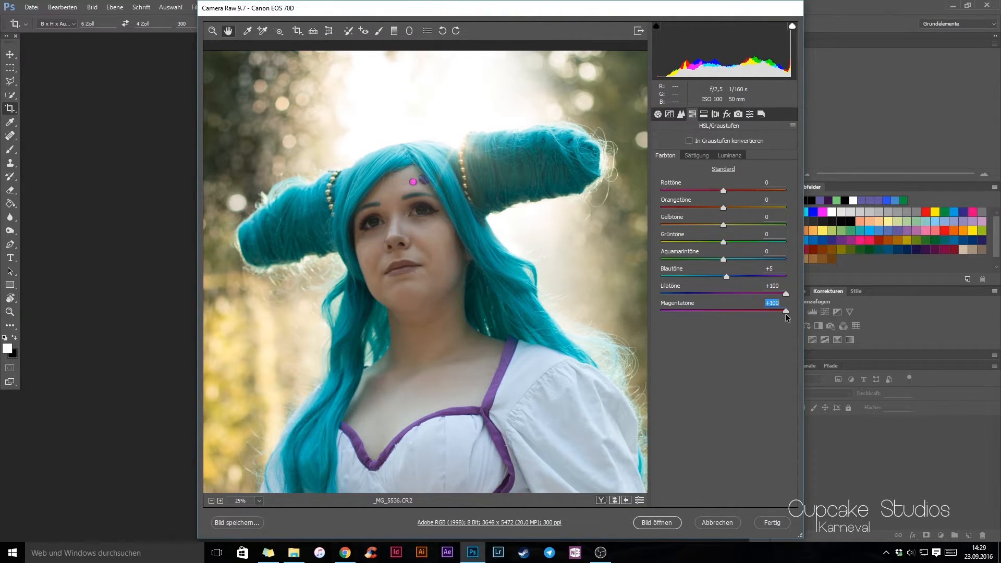
left_click_drag(726, 277, 795, 282)
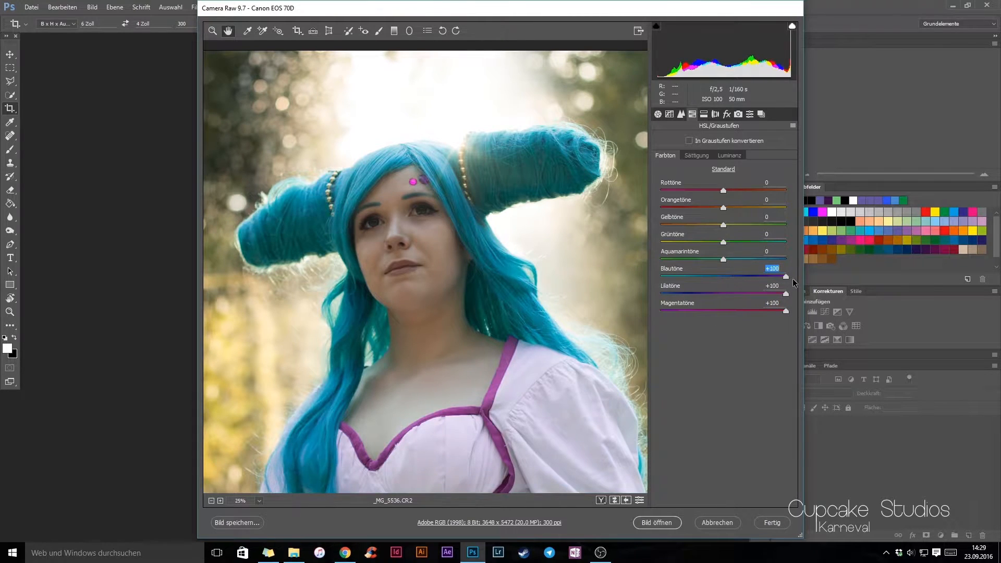
left_click_drag(724, 242, 802, 254)
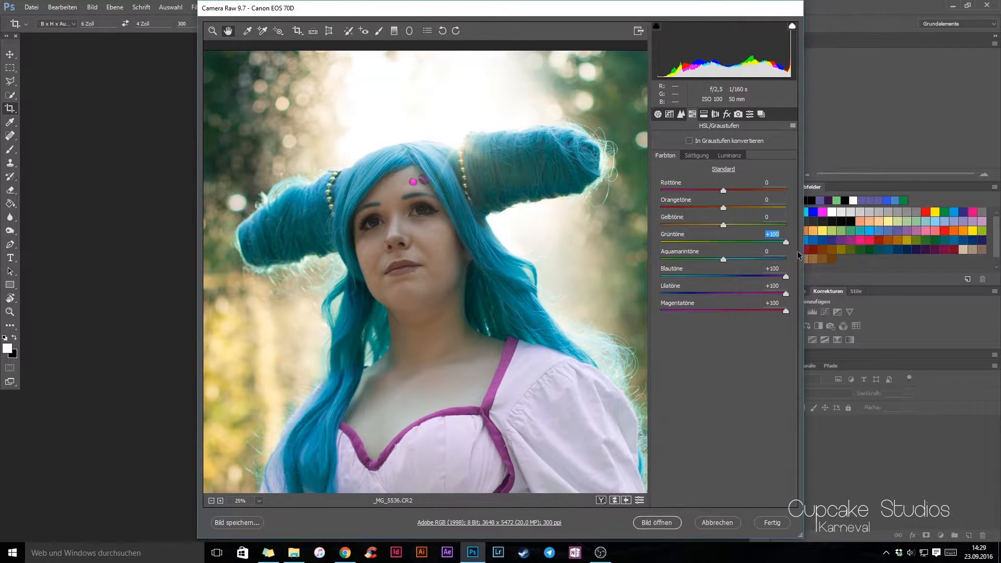
Step: Reset the hue of Grüntöne, Blautöne, Lilatöne and Magentatöne to 0
type("0")
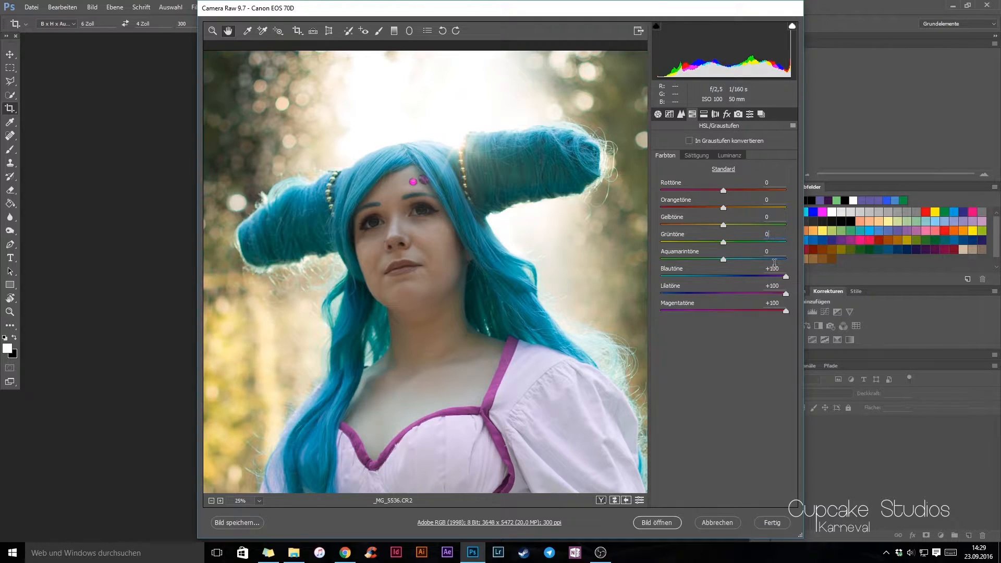
left_click(772, 269)
type("0")
left_click(772, 286)
type("0")
left_click(772, 302)
type("0")
Step: Look through the HSL saturation and luminance settings, the split toning and the lens corrections
left_click(695, 156)
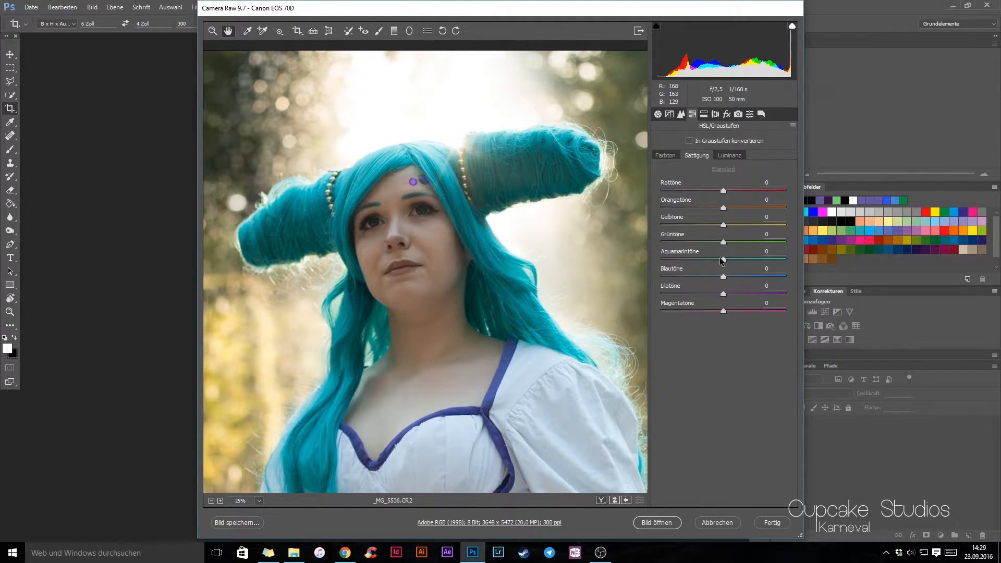
left_click(730, 156)
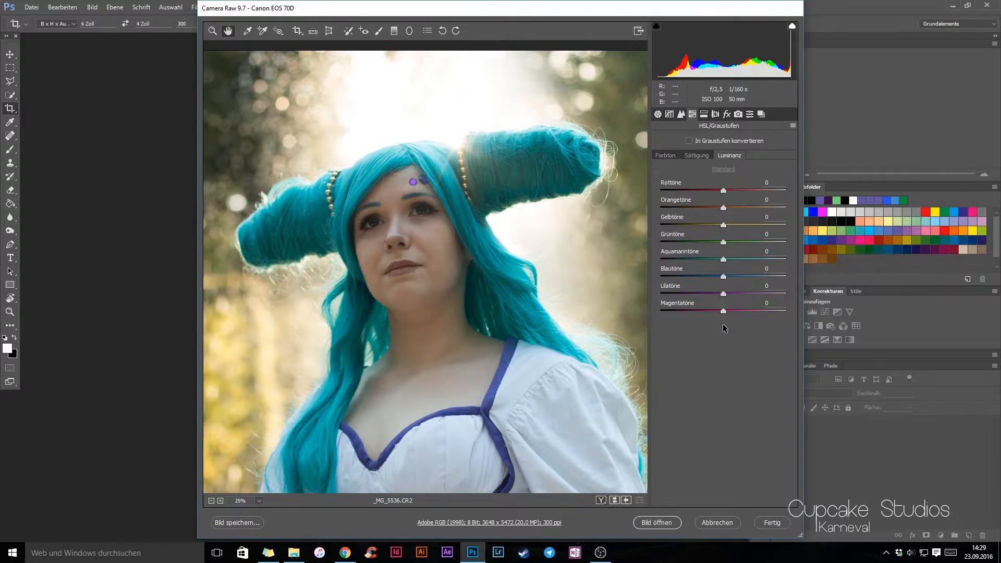
left_click(661, 159)
left_click(715, 113)
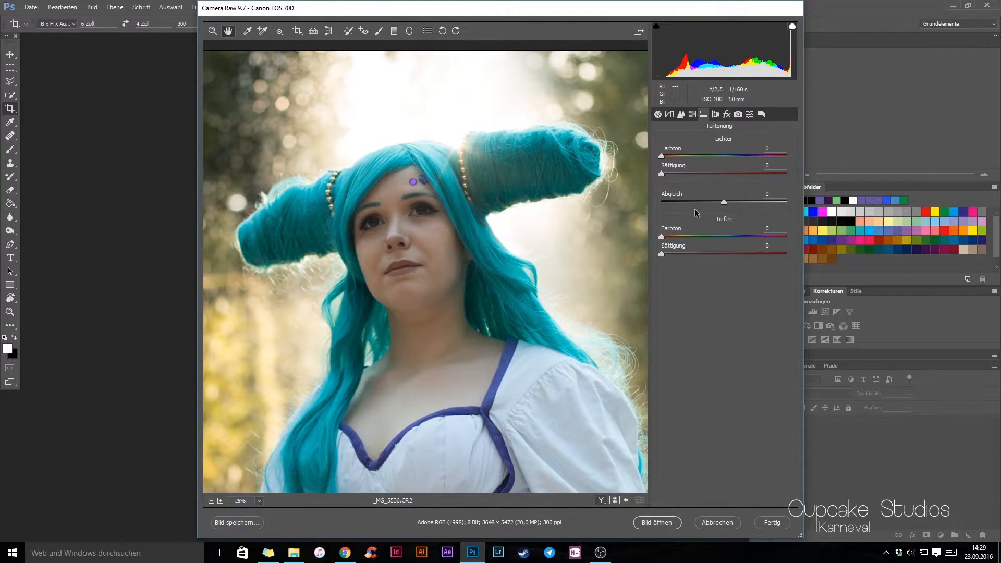
mouse_move(722, 200)
left_mouse_down()
mouse_move(747, 202)
mouse_move(711, 209)
mouse_move(723, 210)
left_mouse_up()
left_click(715, 115)
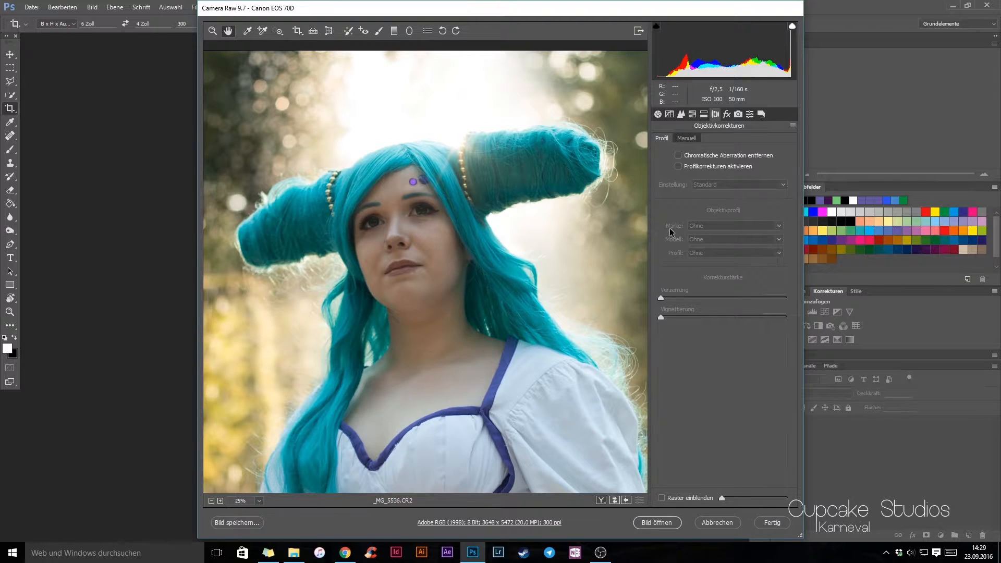
Step: Try changing the haze removal strength in the effects, and reset it to 0
left_click(727, 115)
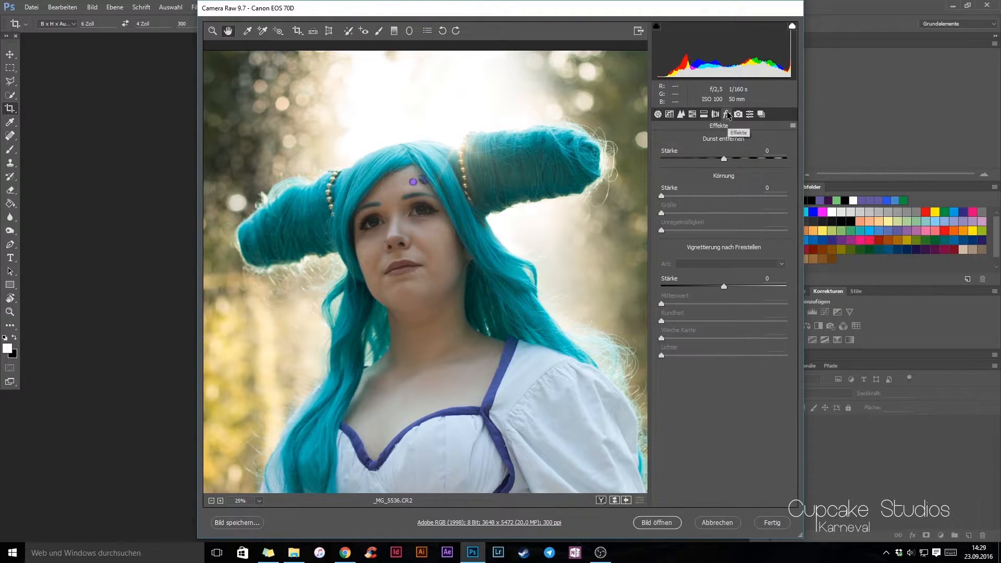
mouse_move(724, 161)
left_mouse_down()
mouse_move(761, 159)
mouse_move(683, 161)
mouse_move(728, 165)
mouse_move(699, 165)
mouse_move(718, 166)
left_mouse_up()
type("0")
Step: Keep the Adobe Standard camera profile, try shifting the red primary's hue, and reset that hue to 0
left_click(741, 114)
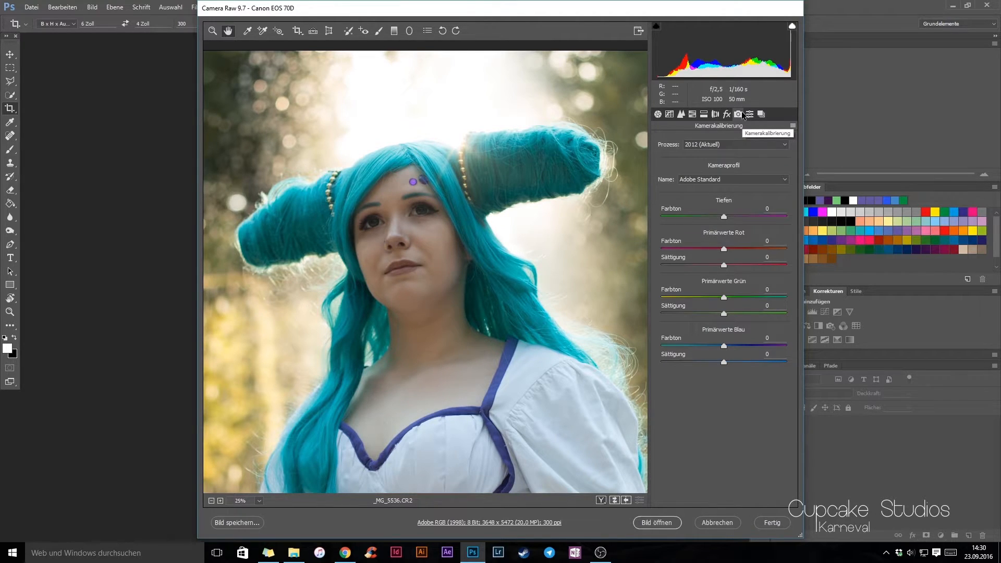
left_click(757, 178)
left_click(759, 186)
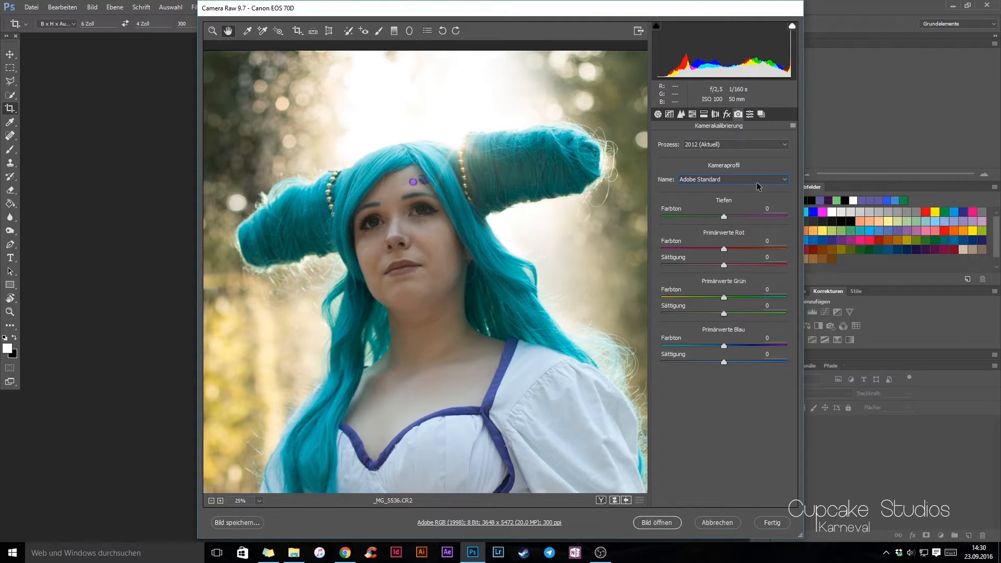
mouse_move(726, 252)
left_mouse_down()
mouse_move(785, 253)
mouse_move(715, 253)
mouse_move(730, 256)
left_mouse_up()
type("0")
Step: Look over the presets, effects, camera calibration and snapshots sections of the raw settings
left_click(751, 116)
left_click(727, 115)
left_click(738, 116)
left_click(751, 115)
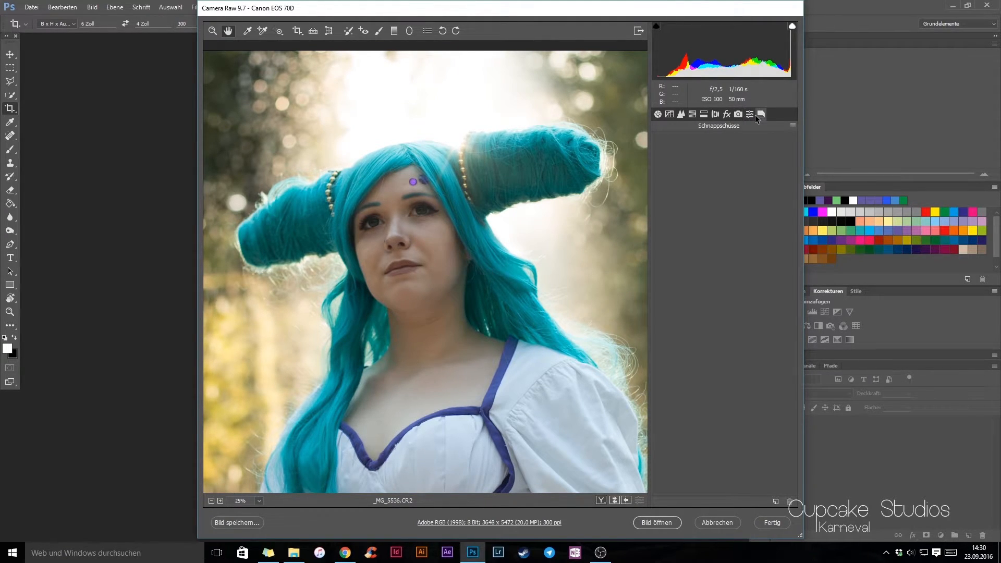
left_click(737, 117)
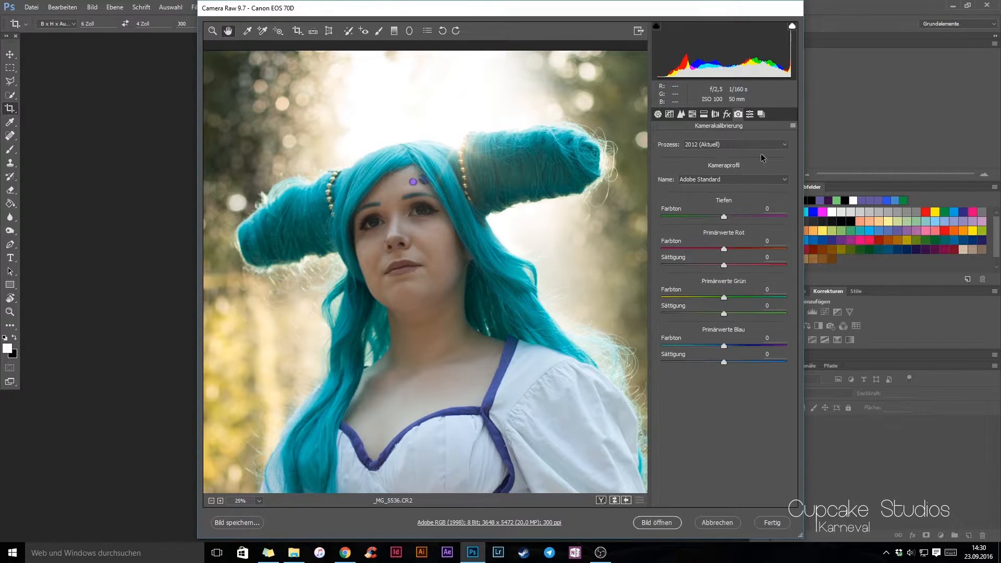
scroll(449, 283, "down", 3)
scroll(449, 283, "up", 3)
Step: Try the white balance presets Wie Aufnahme, Automatisch and Tageslicht on the portrait
left_click(657, 114)
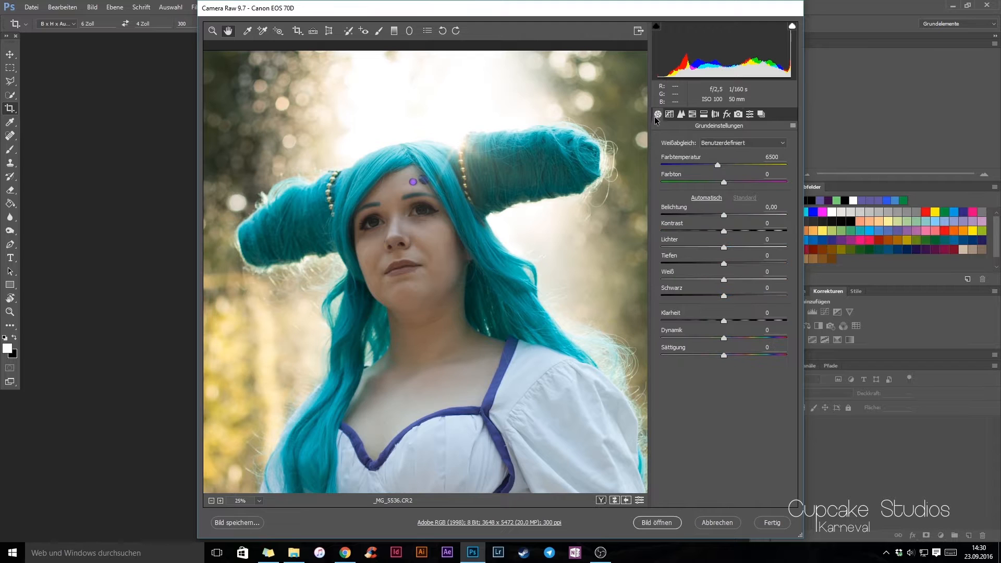
left_click(742, 143)
left_click(743, 152)
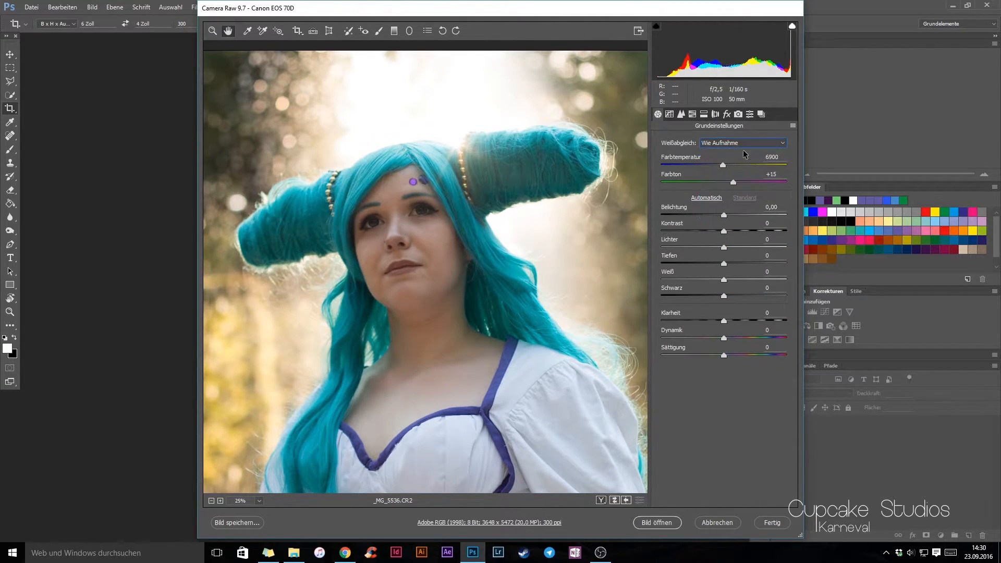
left_click(747, 140)
left_click(749, 160)
left_click(749, 142)
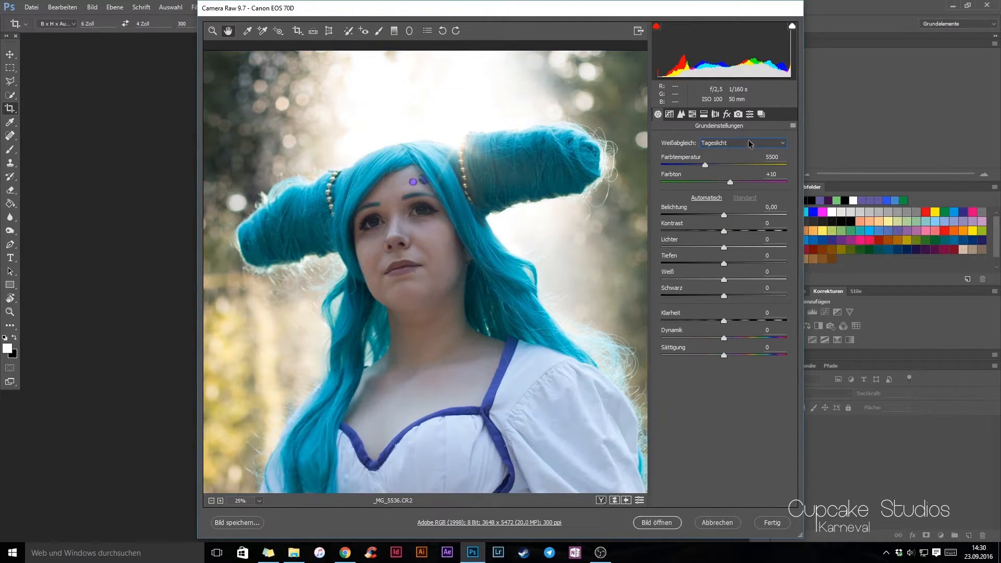
Step: Try the white balance presets Trüb, Kunstlicht and Kaltlicht on the portrait
left_click(751, 144)
left_click(734, 174)
left_click(740, 144)
left_click(734, 190)
left_click(741, 144)
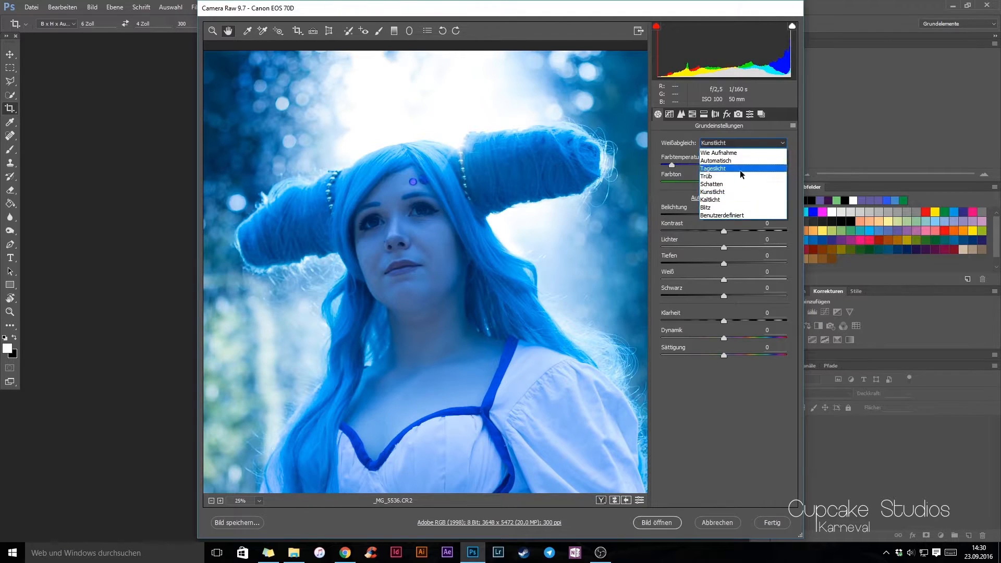
left_click(731, 192)
left_click(741, 144)
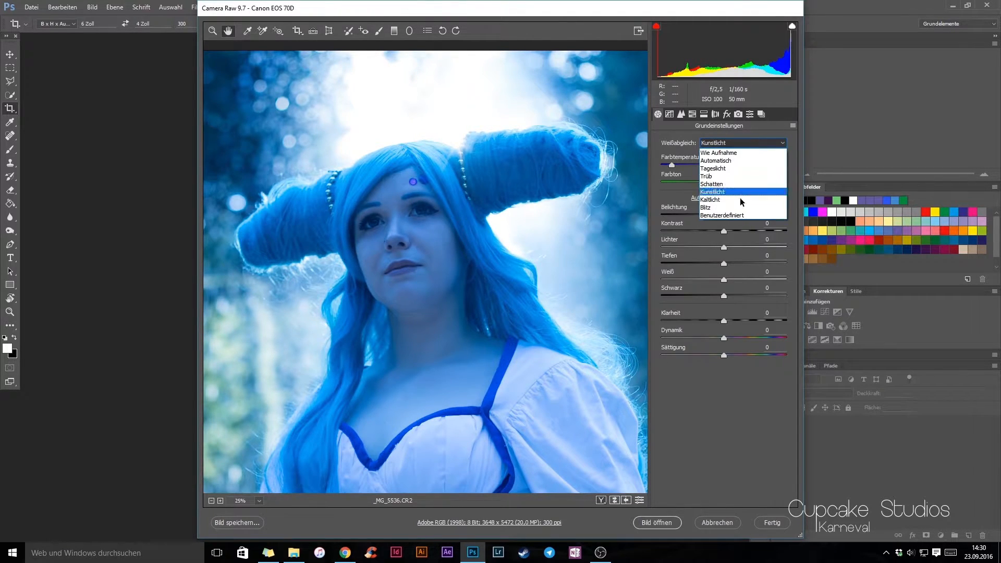
left_click(744, 200)
Step: Try the white balance settings Benutzerdefiniert, Blitz and Automatisch on the portrait
left_click(738, 144)
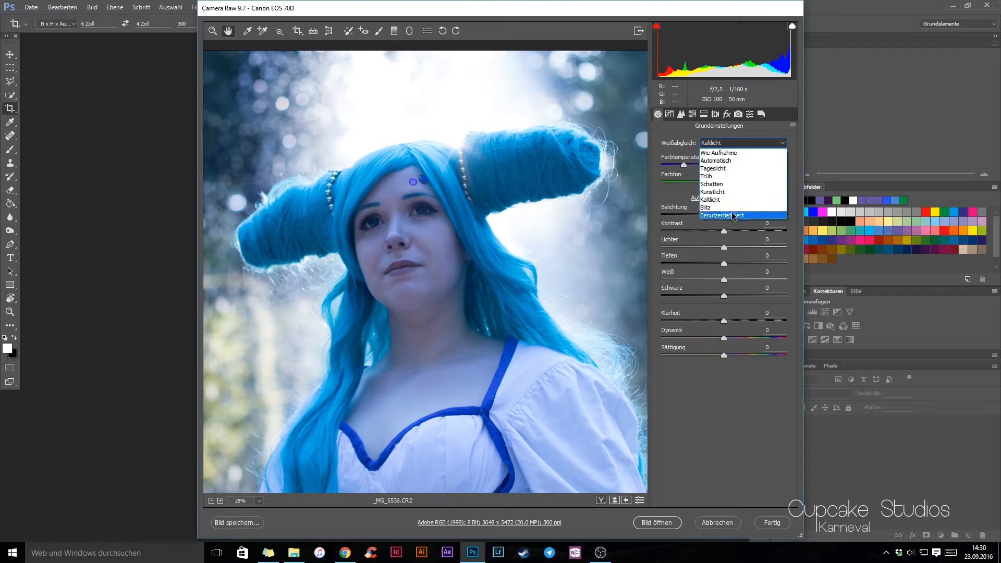
left_click(734, 216)
left_click(740, 144)
left_click(725, 207)
left_click(733, 144)
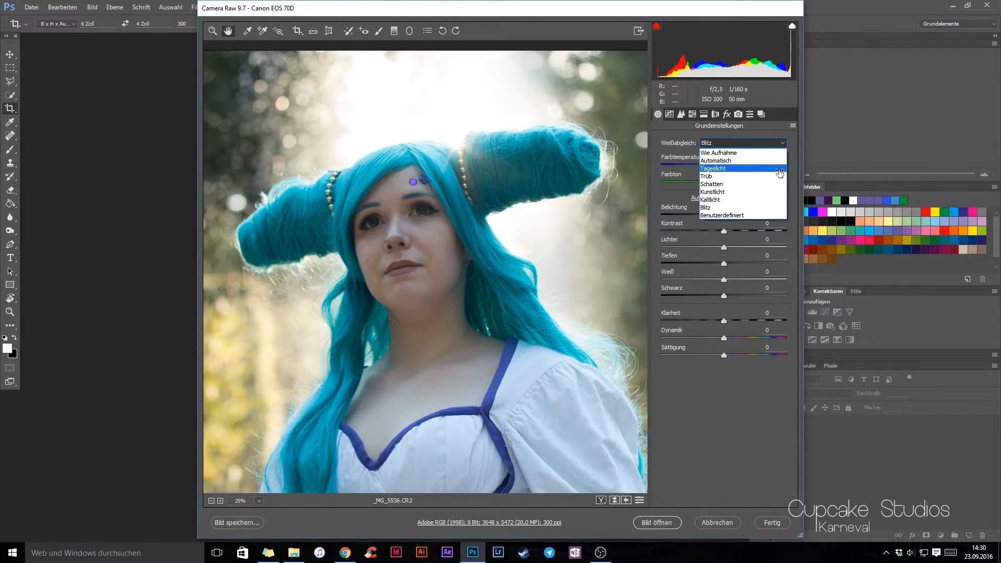
left_click(777, 161)
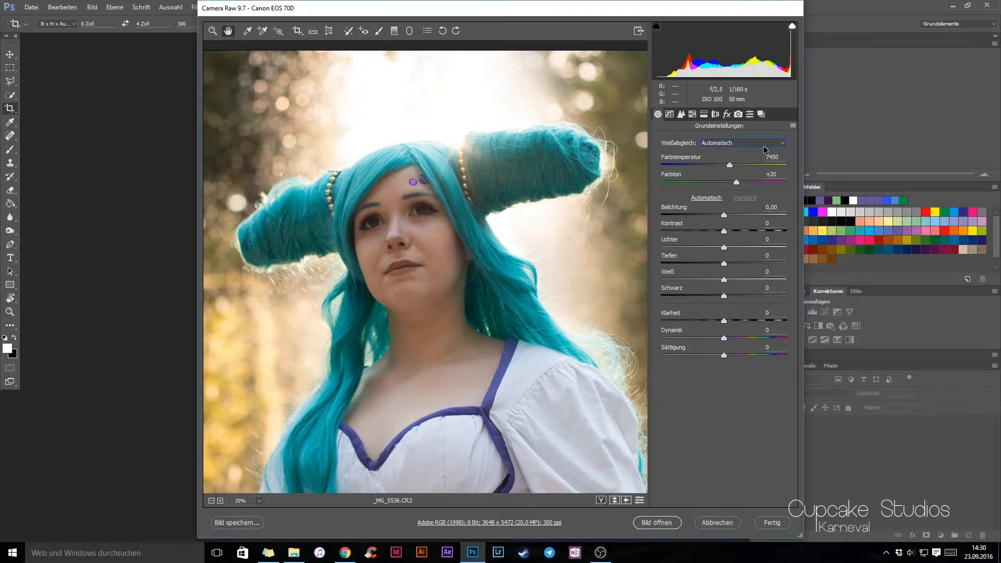
Step: Set the white balance back to Wie Aufnahme and check the portrait
left_click(764, 144)
left_click(761, 154)
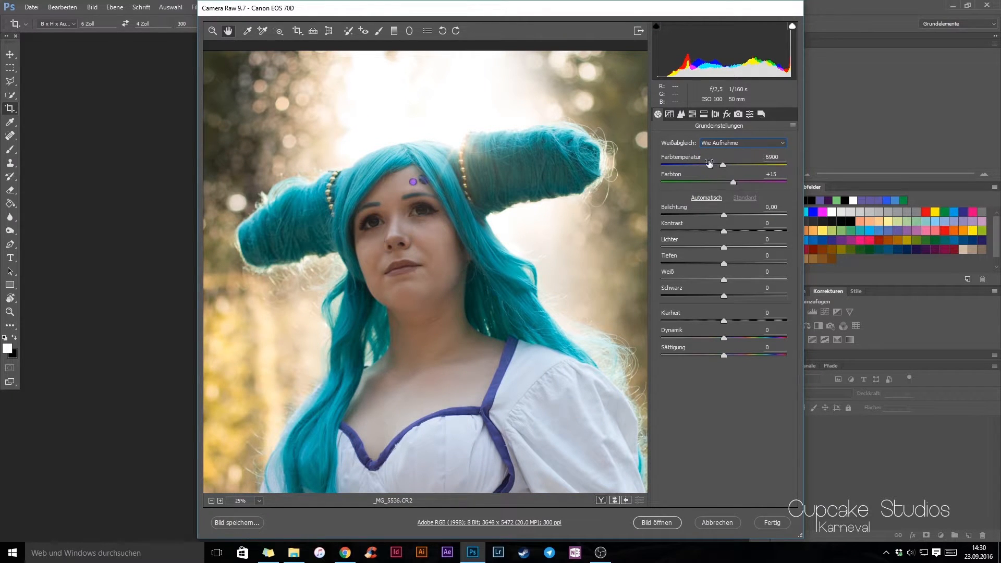
scroll(496, 303, "down", 5)
scroll(497, 303, "up", 5)
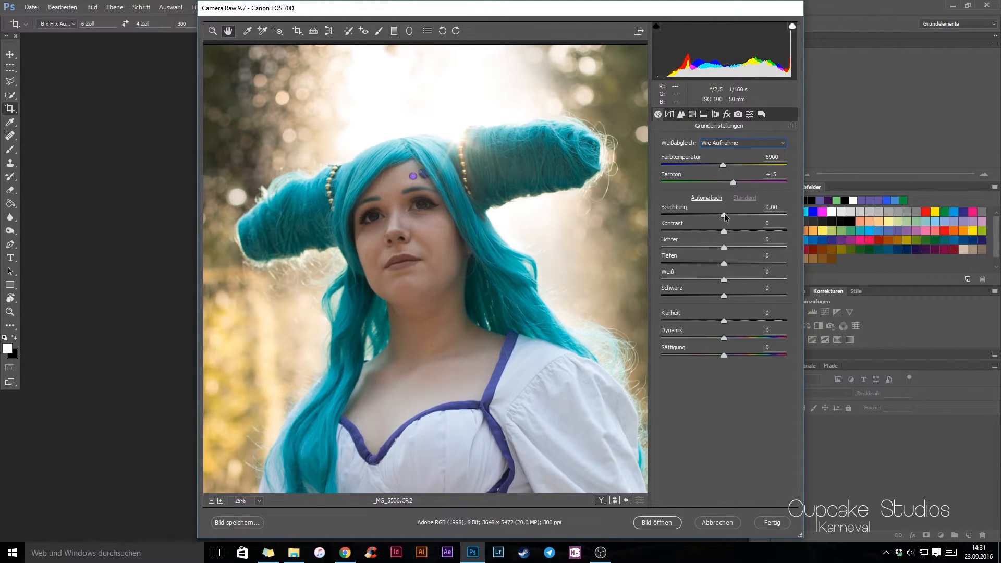
Step: Try a slight exposure increase with small contrast and shadow changes, and reset contrast and shadows to 0
mouse_move(725, 214)
left_mouse_down()
mouse_move(728, 233)
mouse_move(725, 216)
left_mouse_up()
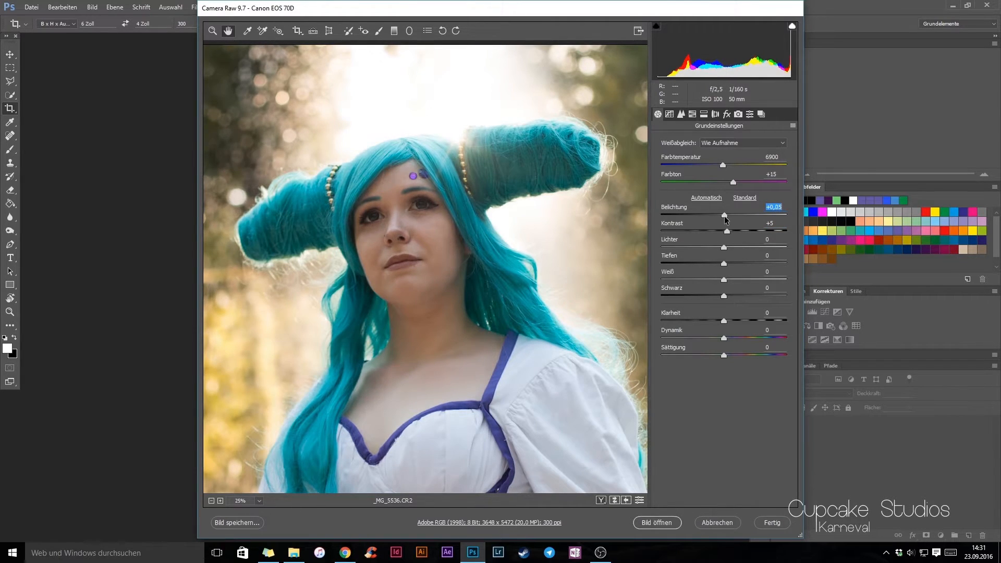
left_click_drag(723, 263, 717, 269)
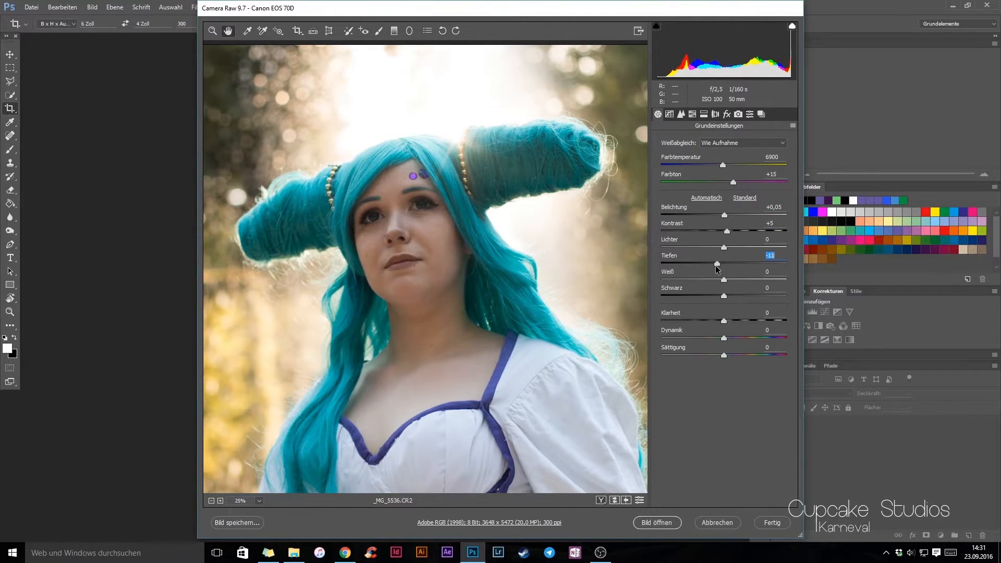
type("0")
left_click_drag(729, 233, 729, 235)
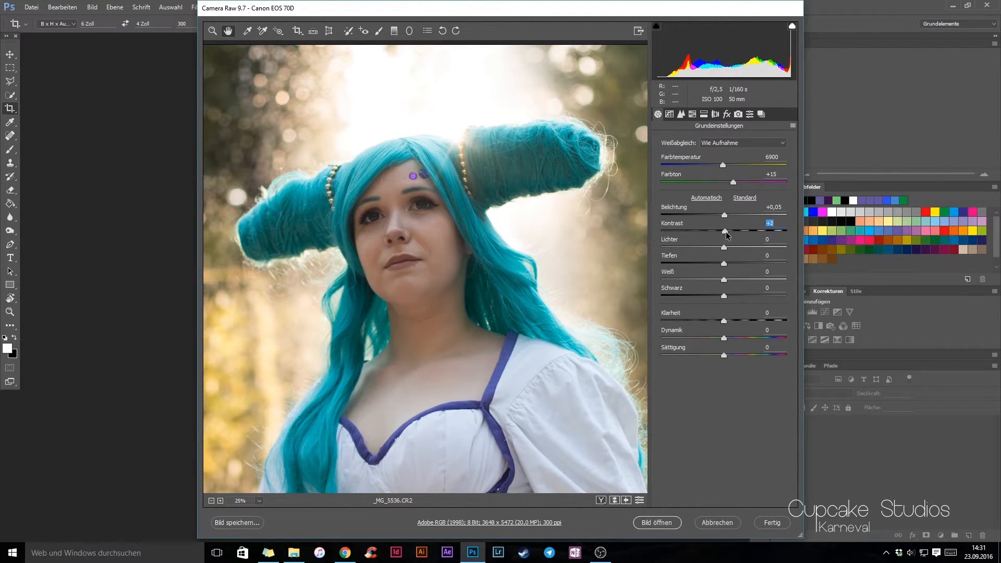
type("0")
Step: Set the exposure (Belichtung) to +0,15 and check the whole photo
left_click(726, 214)
left_click_drag(728, 213, 729, 215)
scroll(396, 291, "down", 8)
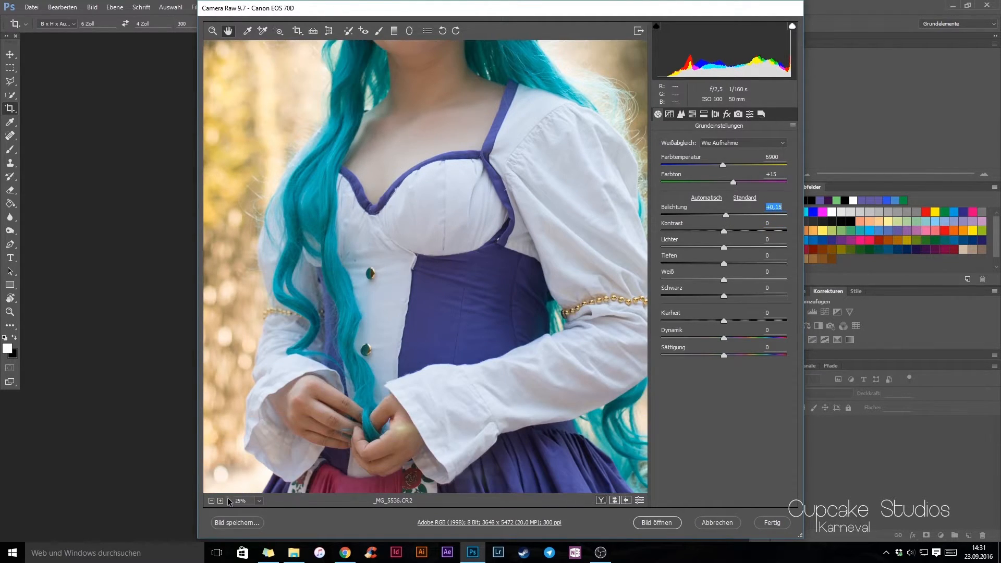
left_click(211, 500)
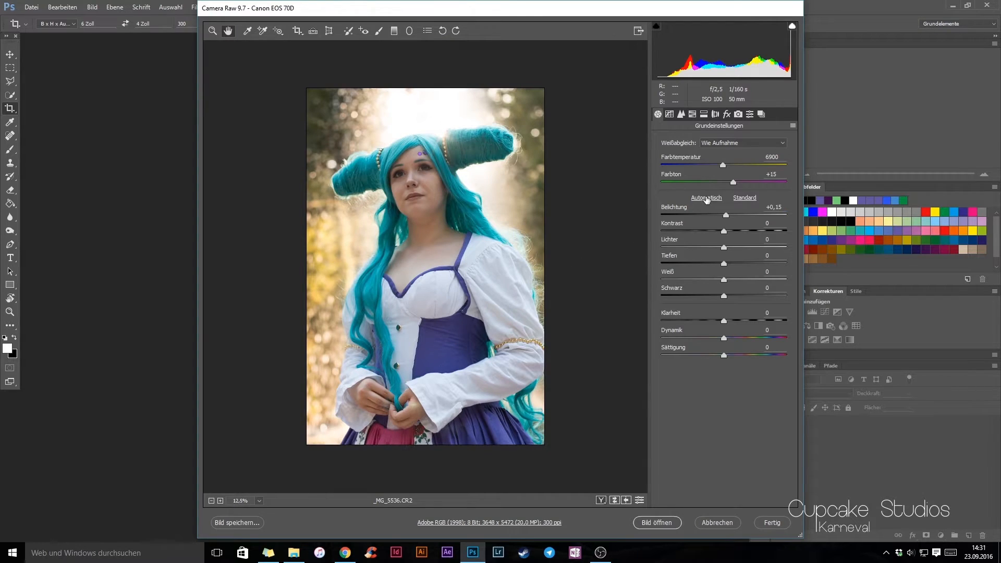
Step: Cool the white balance by setting the colour temperature to 5950 and the tint (Farbton) to +11
left_click(723, 163)
left_click_drag(716, 165, 713, 166)
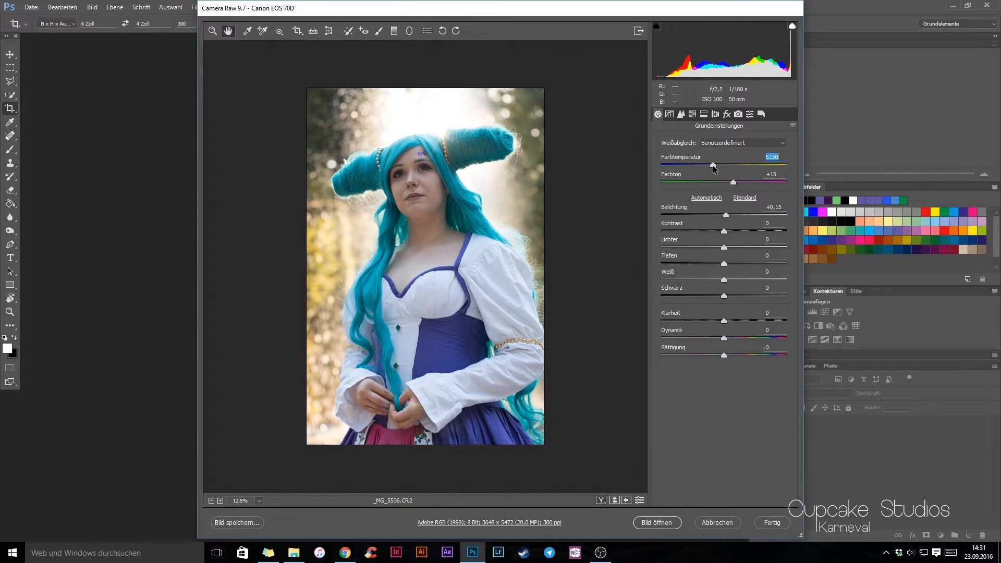
left_click(735, 183)
left_click_drag(738, 180, 734, 180)
left_click_drag(713, 164, 710, 164)
Step: Set the HSL hue of Blautöne to +2 and Lilatöne to -6, and show before and after side by side
left_click(691, 115)
left_click(692, 115)
left_click(681, 114)
left_click(692, 114)
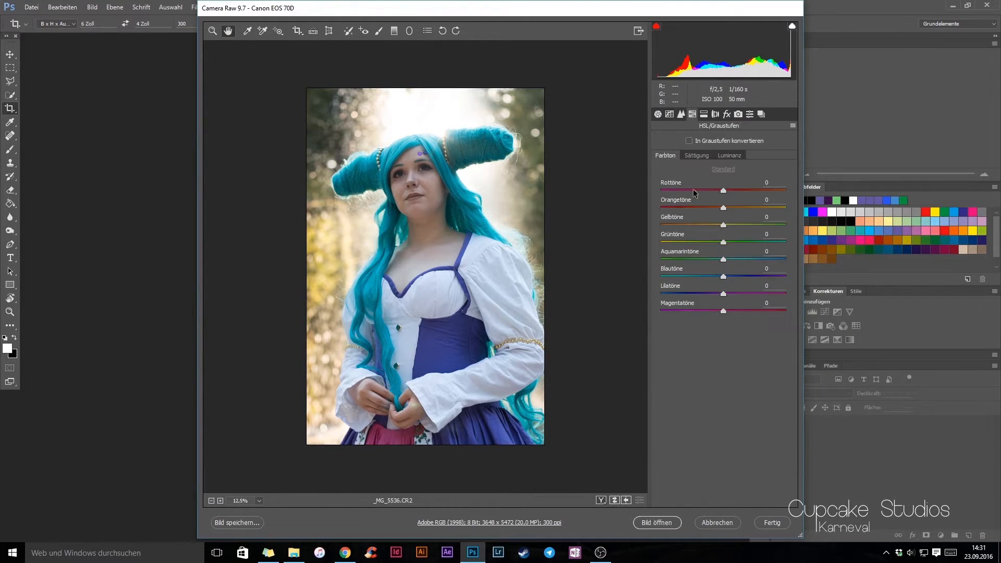
left_click_drag(725, 278, 722, 302)
left_click(626, 501)
left_click(605, 499)
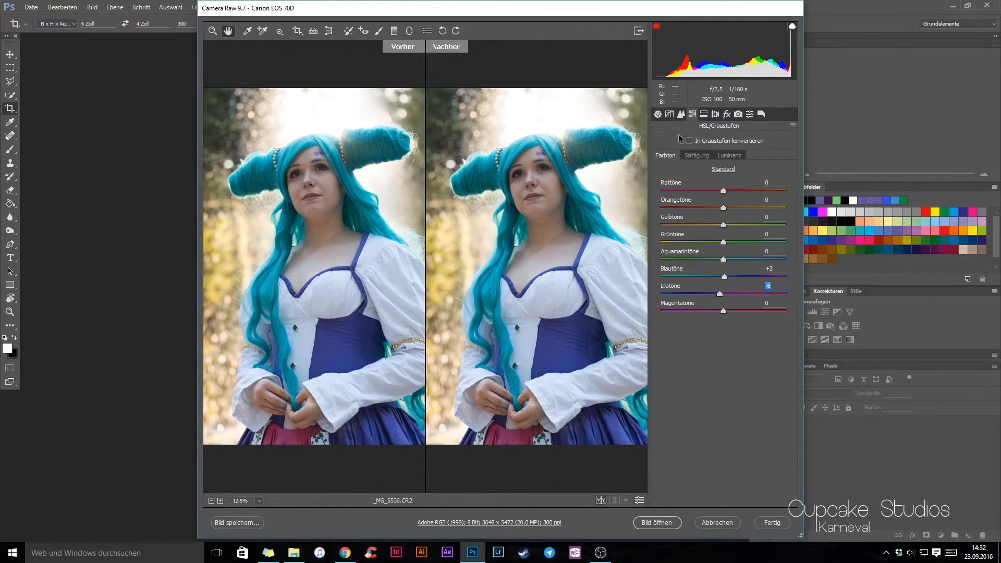
Step: Set the sharpening amount (Betrag) to 30, judging the effect close up on the face
left_click(658, 114)
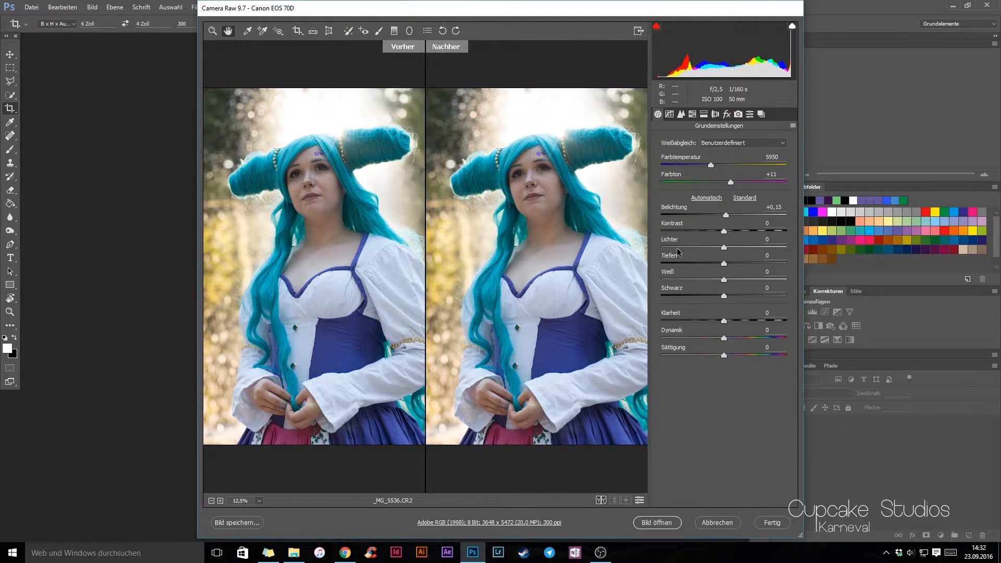
left_click(681, 115)
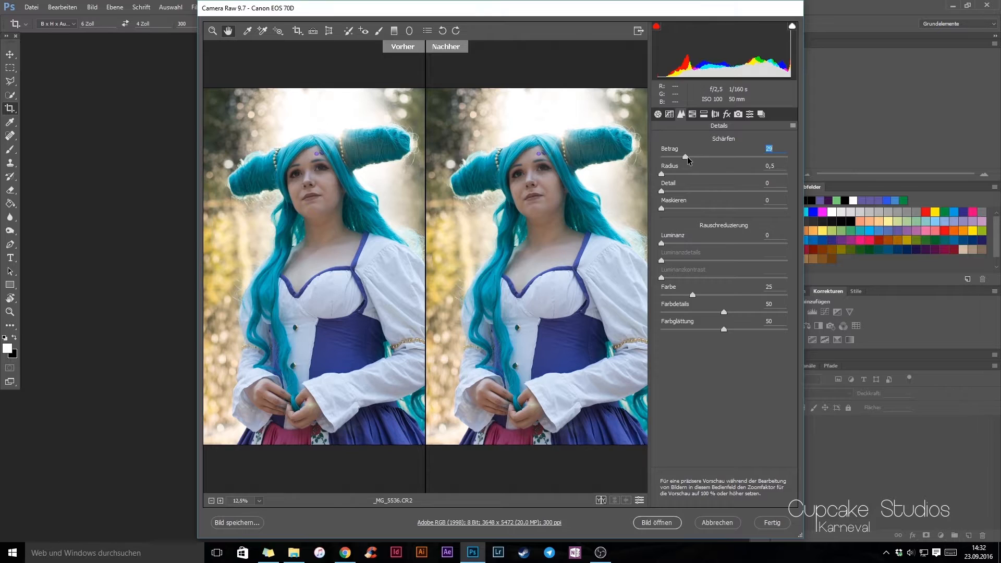
left_click_drag(681, 157, 684, 178)
left_click(213, 31)
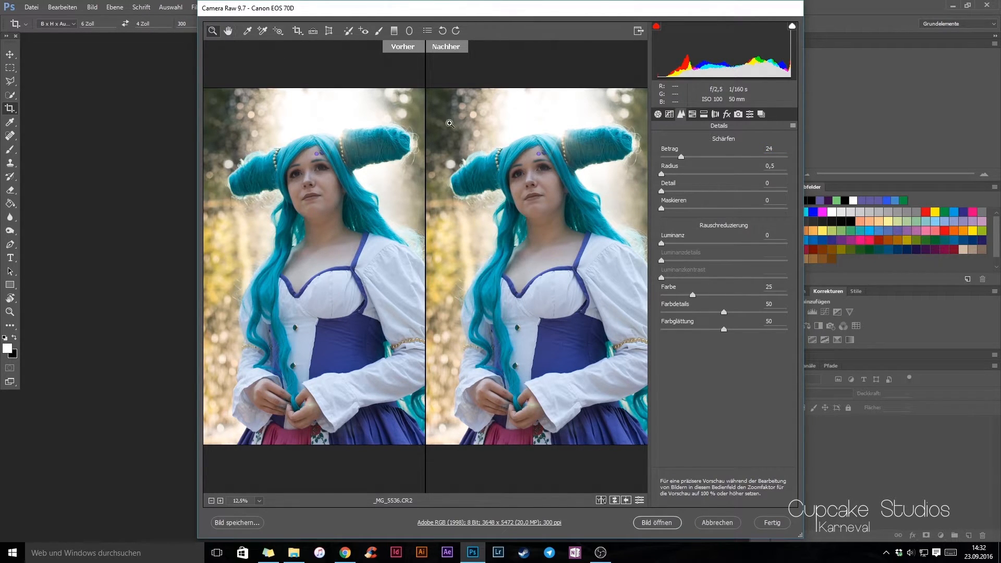
left_click(583, 171)
left_click(583, 171)
left_click_drag(484, 252, 517, 273)
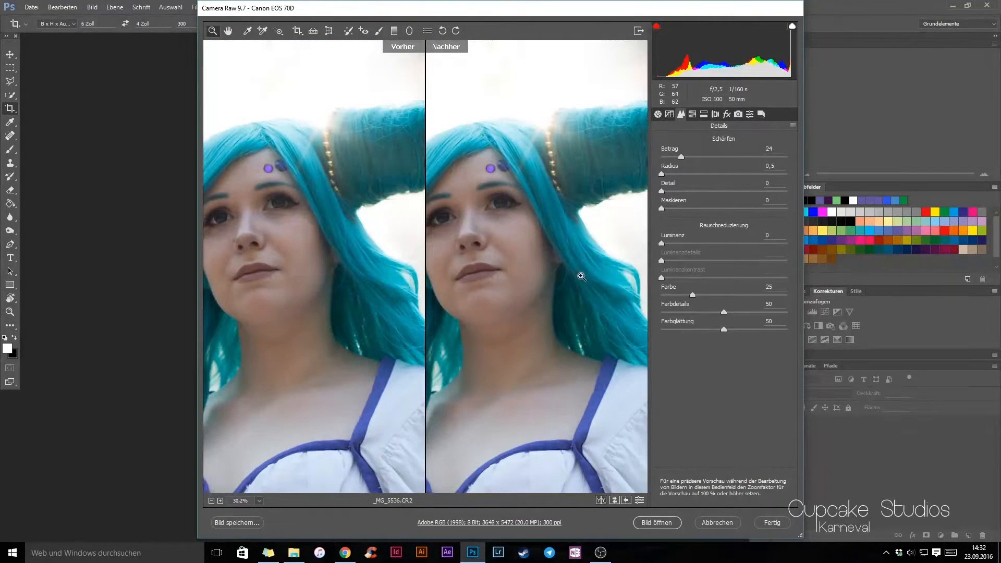
left_click_drag(681, 157, 683, 157)
type("30")
Step: Set the HSL hue of Aquamarintöne to +18 and Grüntöne to +8
left_click(693, 115)
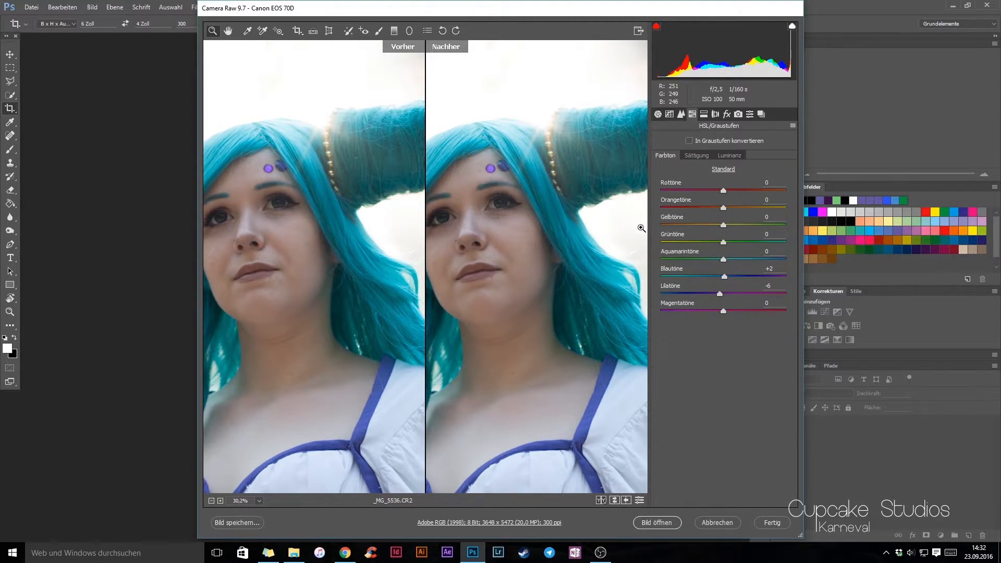
left_click_drag(723, 260, 731, 262)
left_click_drag(740, 261, 729, 243)
Step: Examine the wig's colour close up and across the full figure in the before and after comparison
left_click(574, 270)
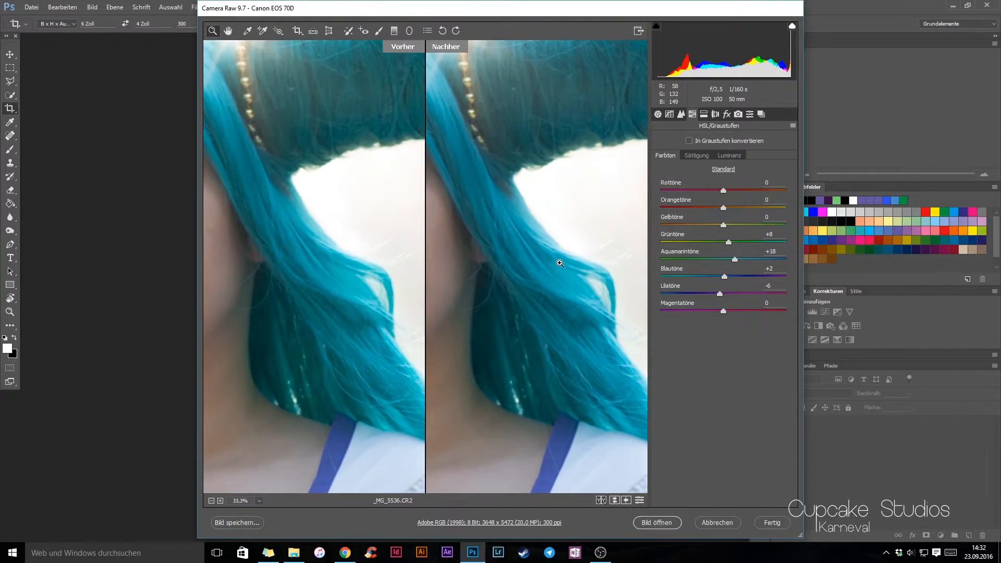
key("ctrl+0")
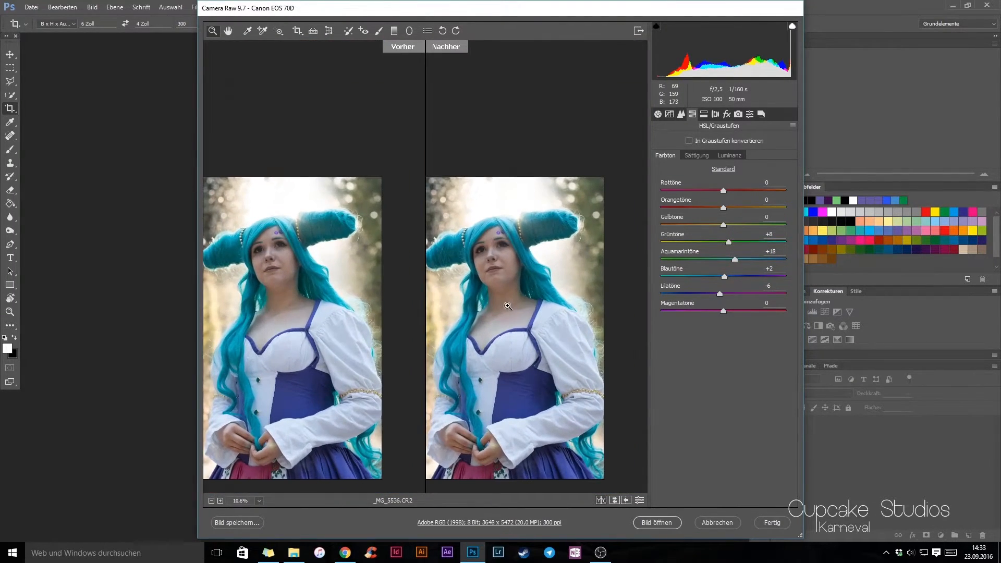
scroll(493, 318, "down", 2)
scroll(472, 247, "up", 3)
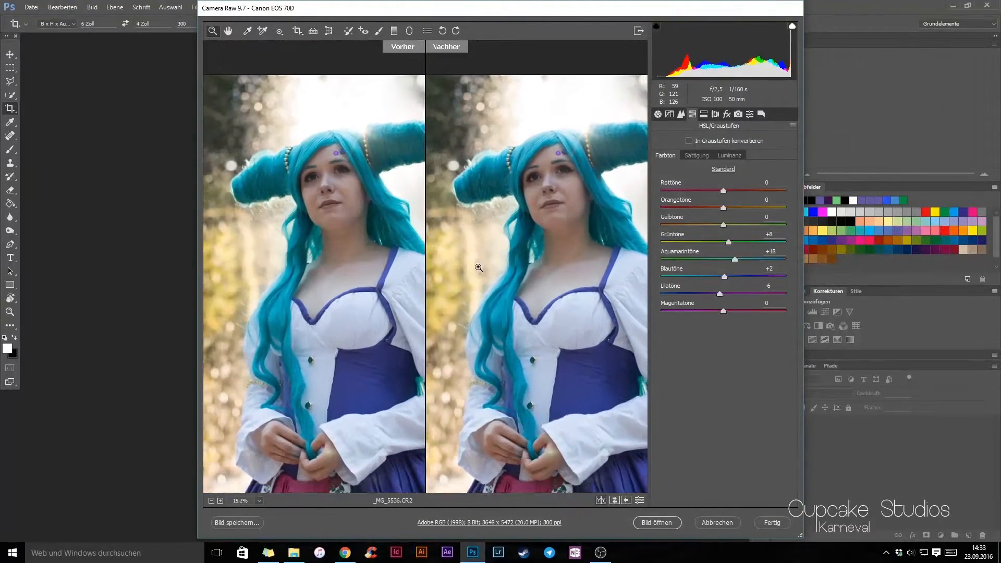
scroll(479, 267, "down", 2)
scroll(534, 268, "down", 2)
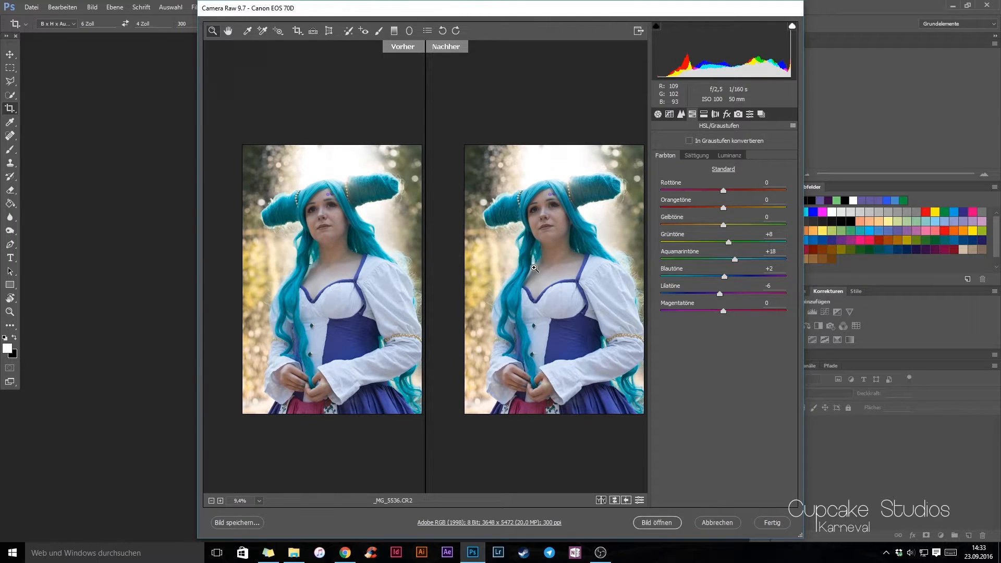
scroll(535, 268, "up", 1)
left_click(228, 30)
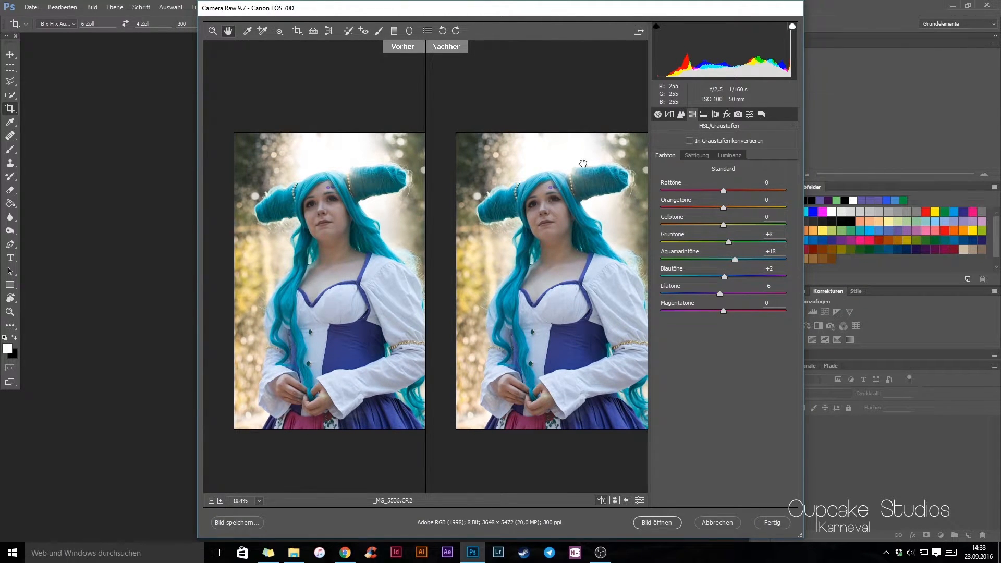
left_click_drag(584, 163, 570, 153)
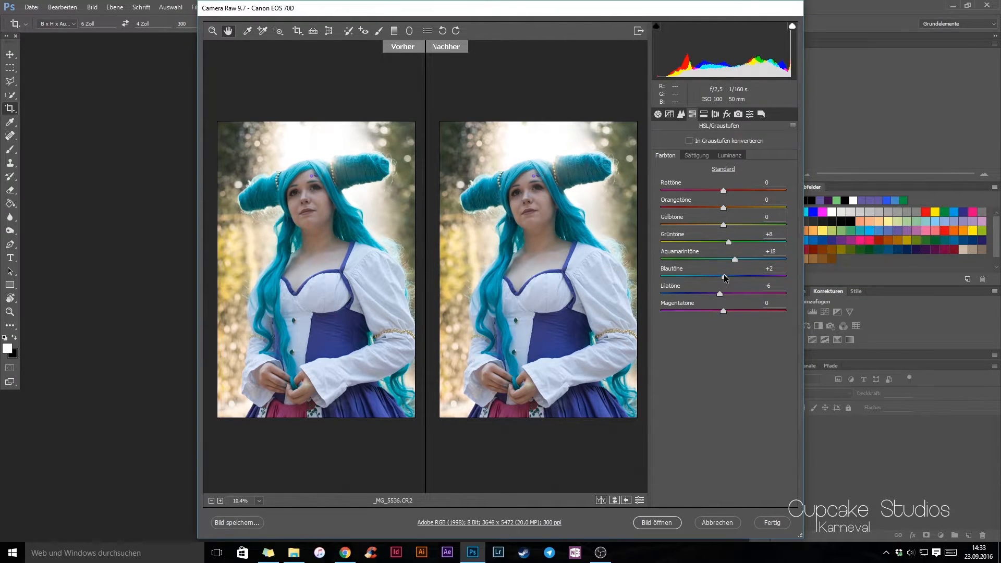
Step: Try shifting the hues of Blautöne and Lilatöne, and reset Lilatöne to 0
left_click_drag(729, 278, 724, 279)
left_click_drag(718, 296, 652, 319)
mouse_move(724, 296)
left_mouse_down()
mouse_move(785, 294)
mouse_move(725, 298)
left_mouse_up()
type("0")
Step: Open the developed image in Photoshop, converting its colours to the sRGB working space, and switch to the Move tool
left_click(669, 523)
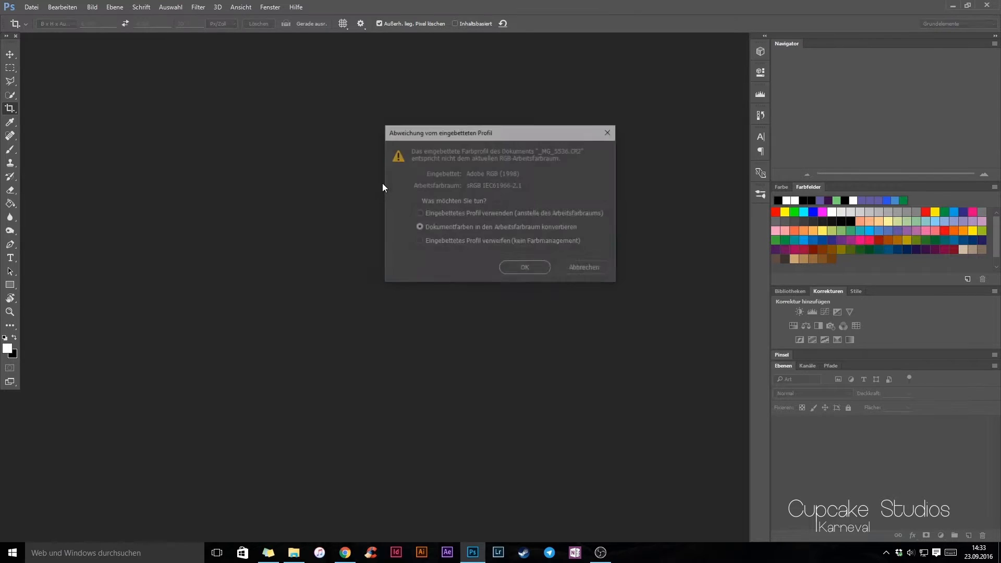
left_click(518, 268)
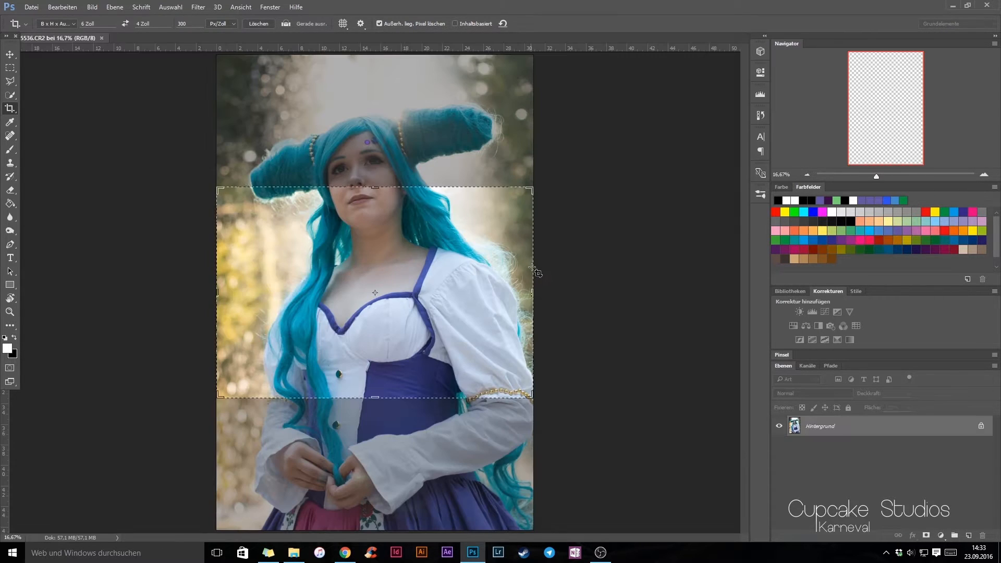
left_click(14, 56)
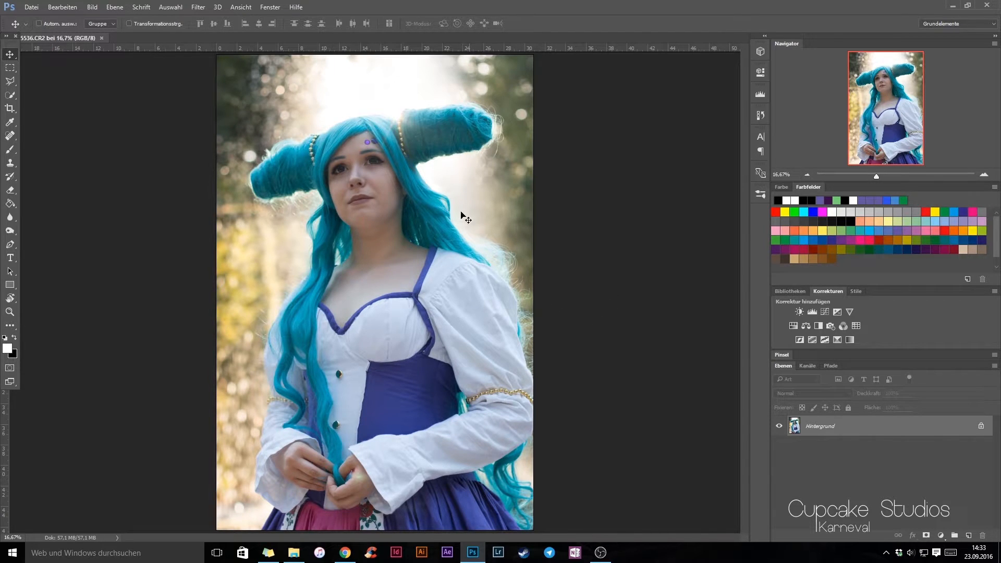
Step: Duplicate the background layer with the face framed at 81,87% zoom
left_click_drag(877, 177, 884, 176)
left_click_drag(883, 124, 813, 85)
left_click_drag(884, 177, 895, 177)
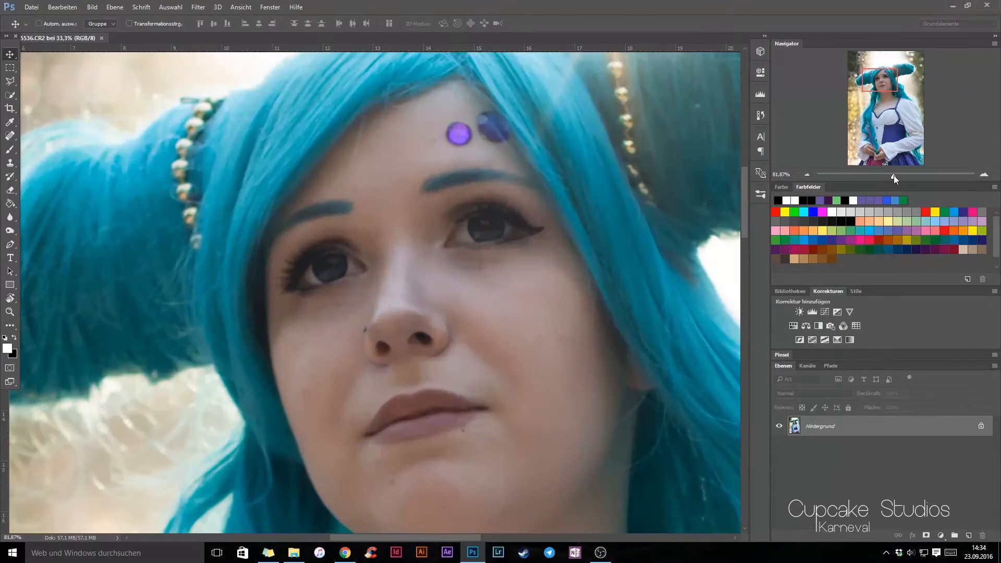
left_click_drag(890, 70, 894, 74)
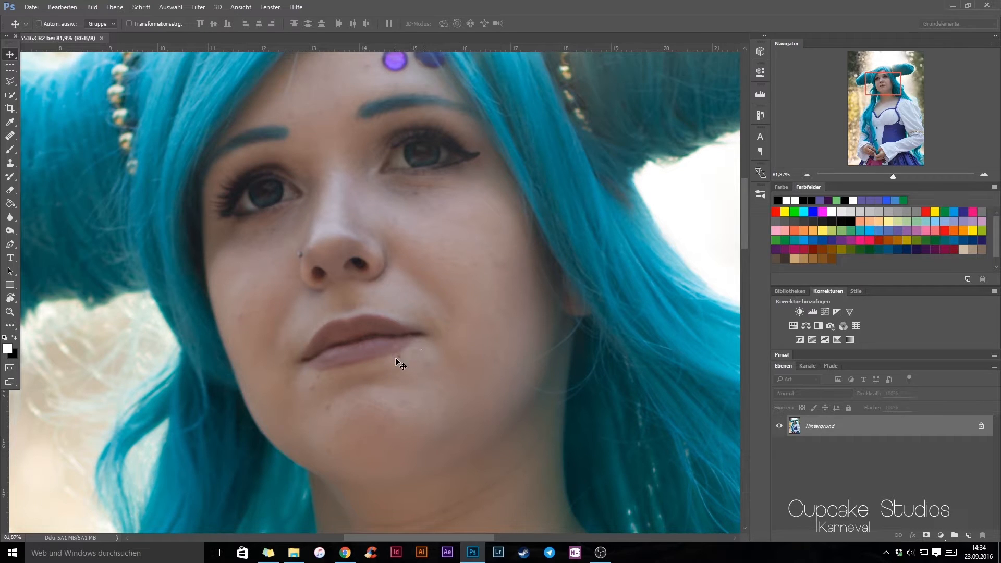
right_click(856, 422)
left_click(897, 295)
key("Return")
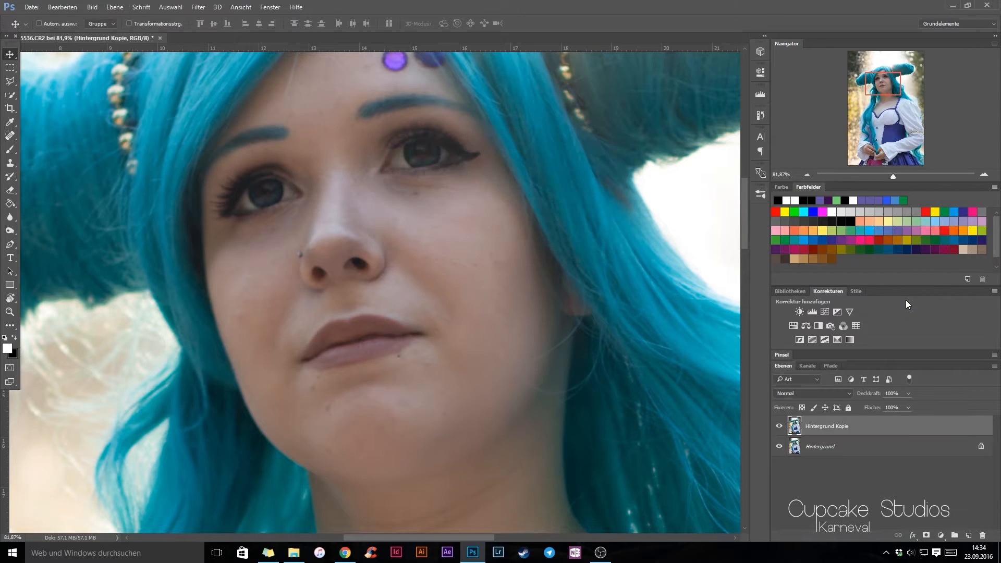
Step: Hide and show the duplicated layer to compare it with the original, and look over the face
left_click(778, 426)
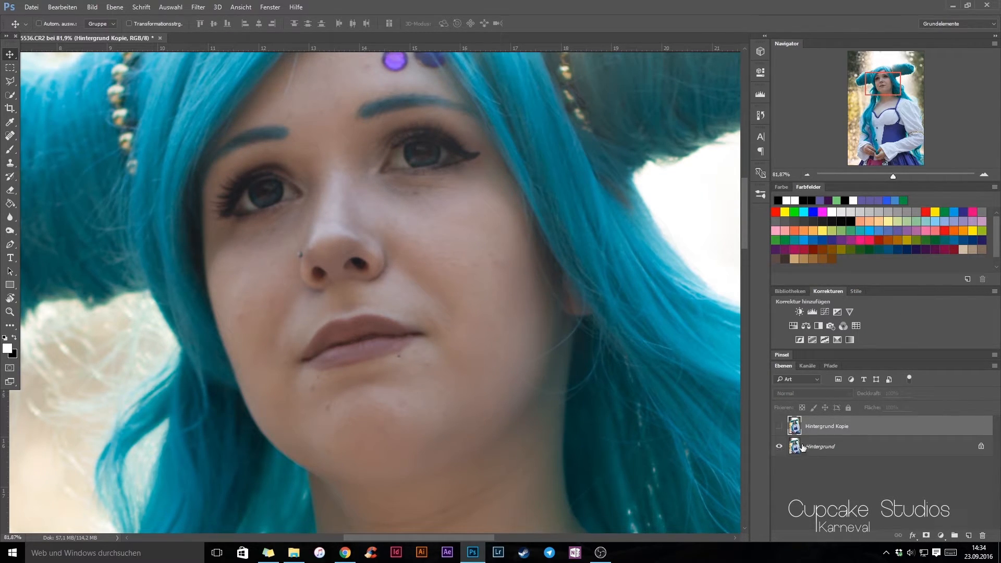
left_click(778, 427)
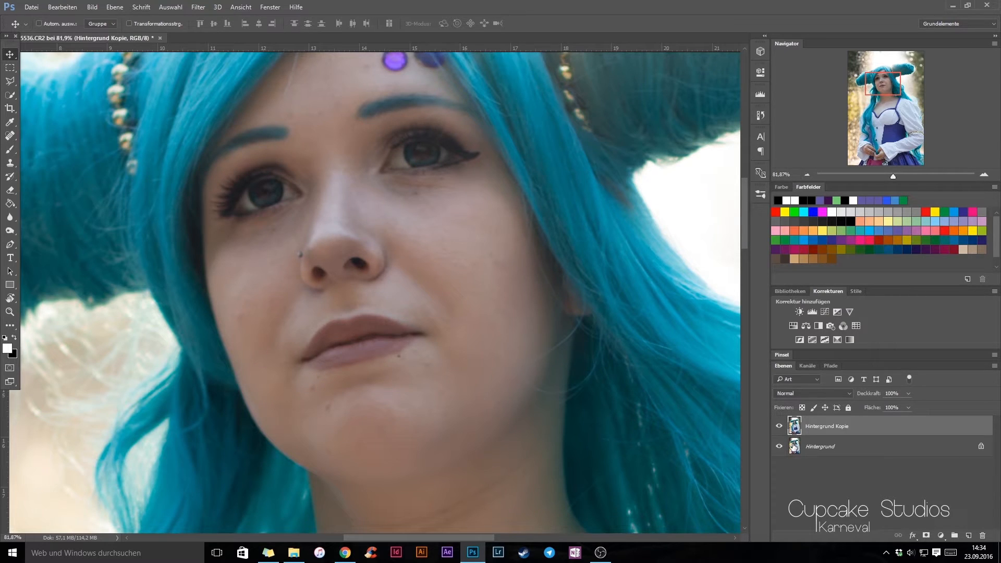
scroll(330, 301, "up", 3)
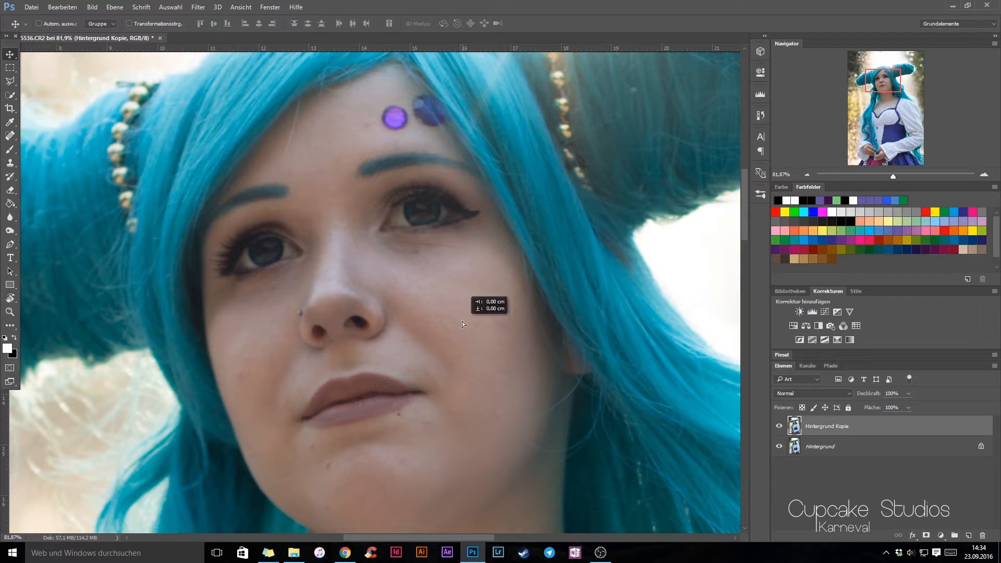
Step: Select the Spot Healing Brush and switch from it to the Patch tool for retouching the face
left_click_drag(462, 322, 452, 280)
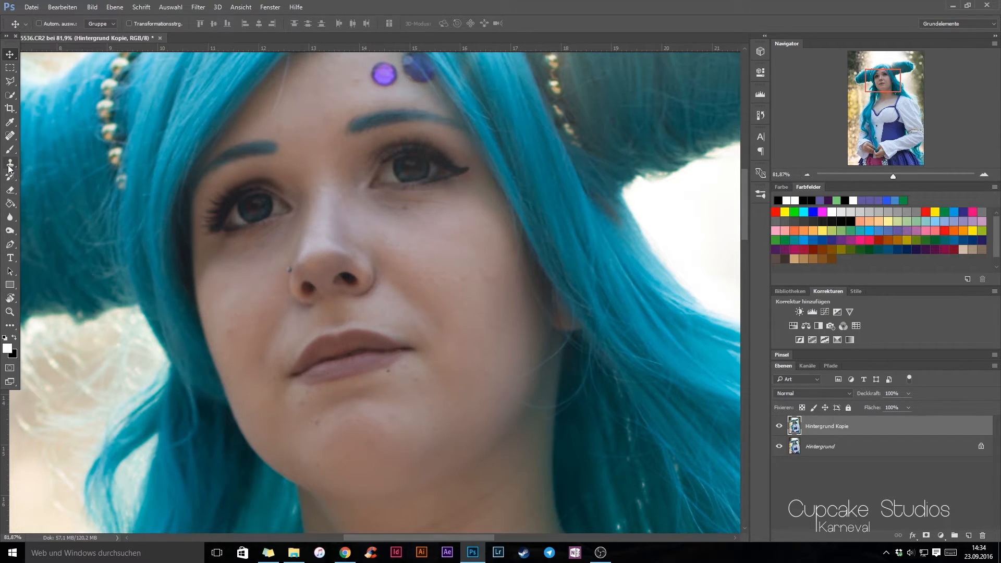
left_click(11, 139)
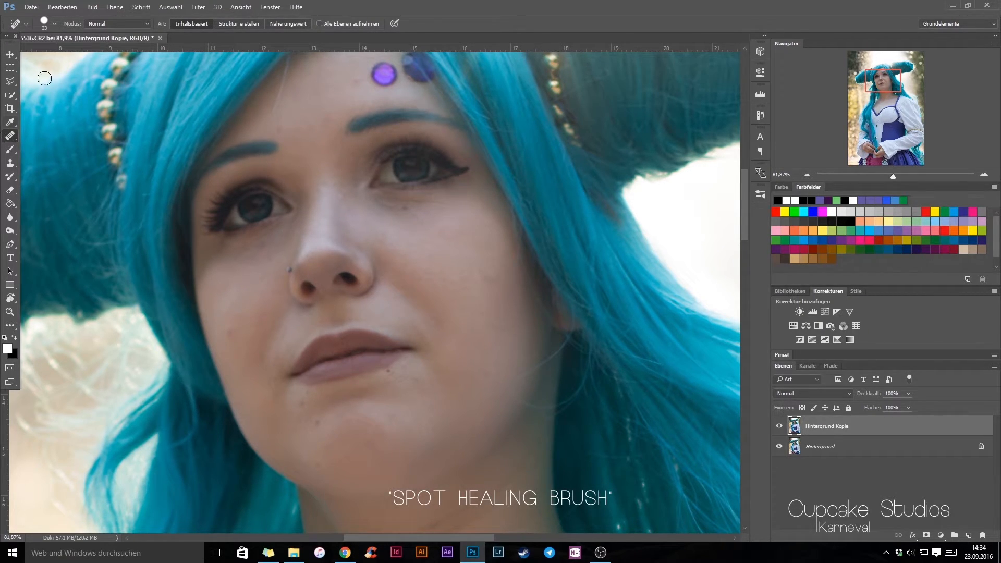
right_click(13, 141)
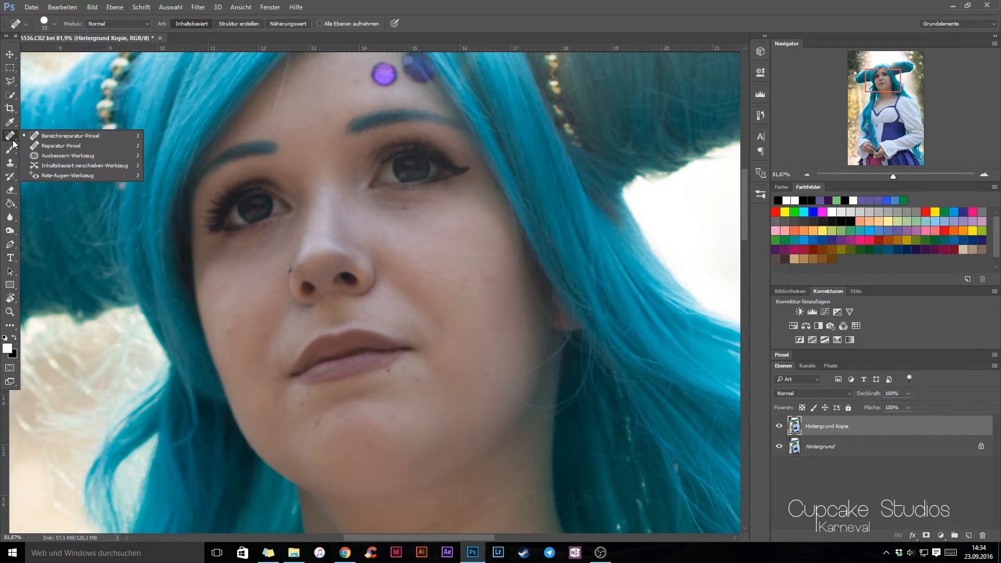
left_click(40, 155)
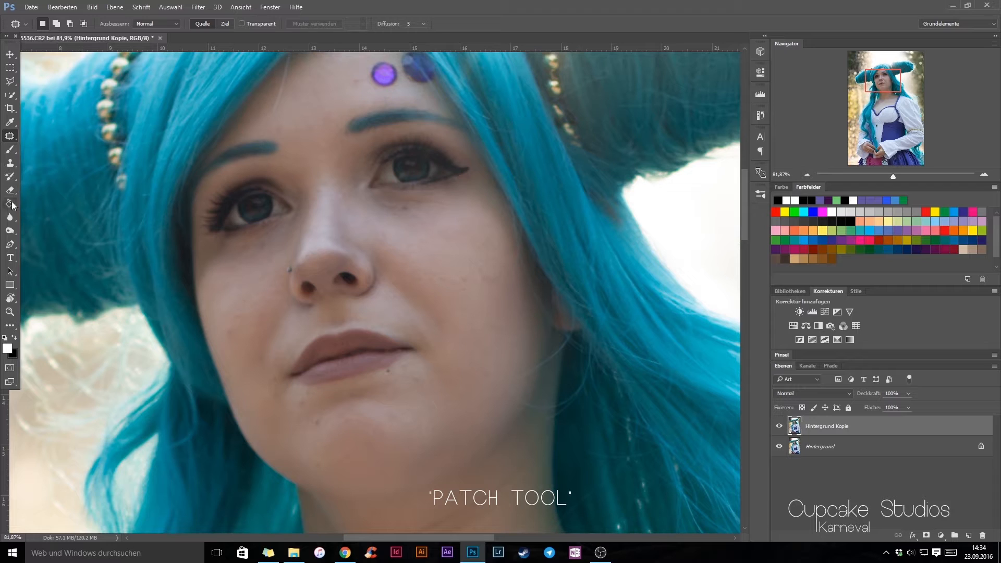
Step: Switch to the Clone Stamp, sample skin on the left cheek and set the brush size to 32 px
left_click(13, 166)
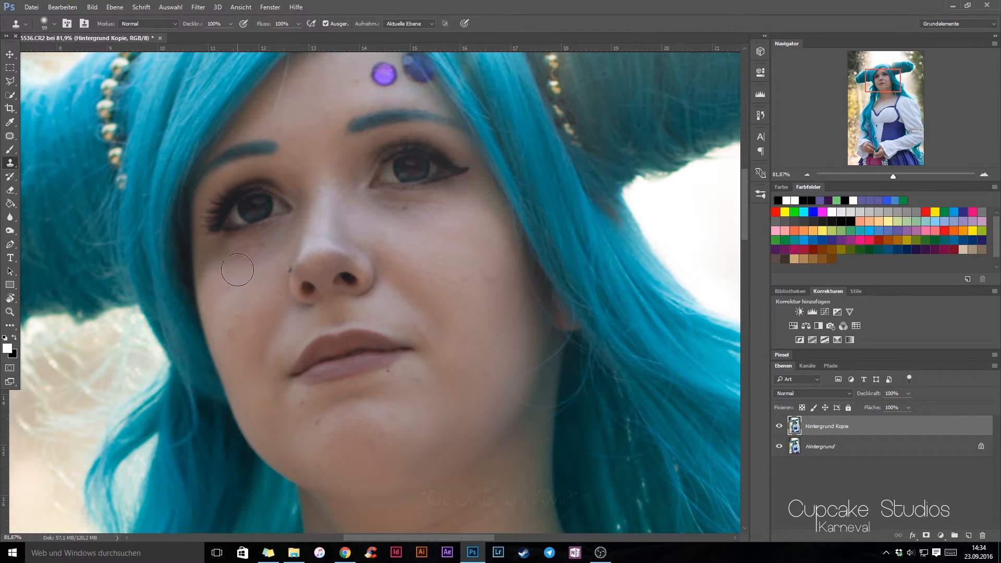
left_click(220, 285, "alt")
right_click(427, 348)
left_click_drag(402, 143, 391, 144)
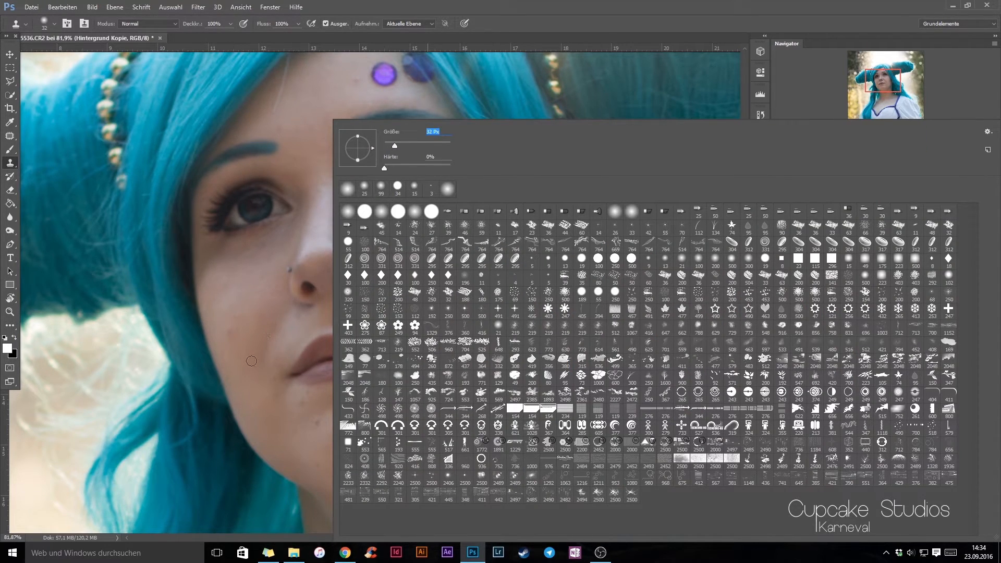
left_click(244, 394)
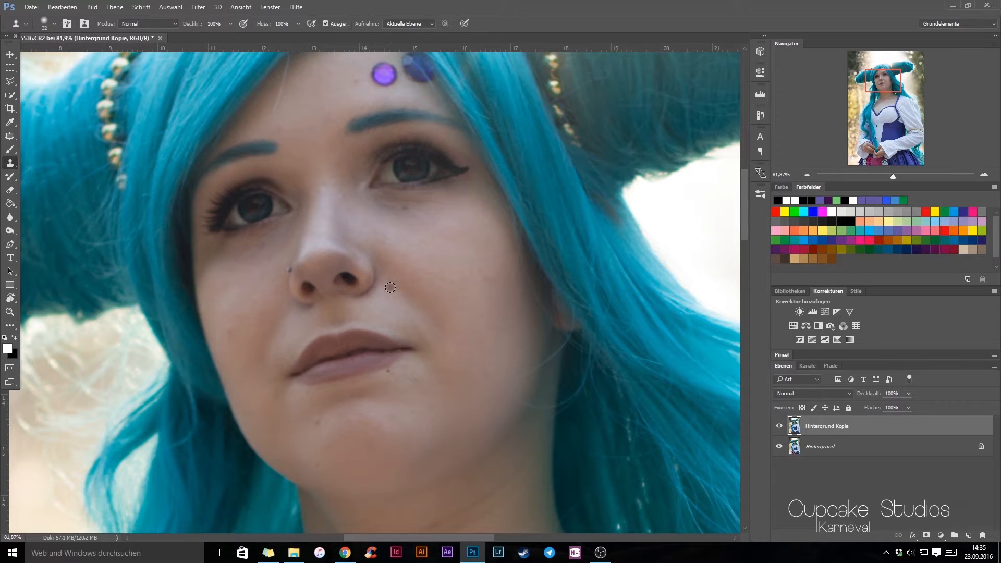
Step: Reactivate the Patch tool with the lower face framed at 122,14% zoom
mouse_move(880, 179)
left_mouse_down()
mouse_move(871, 181)
mouse_move(875, 169)
left_mouse_up()
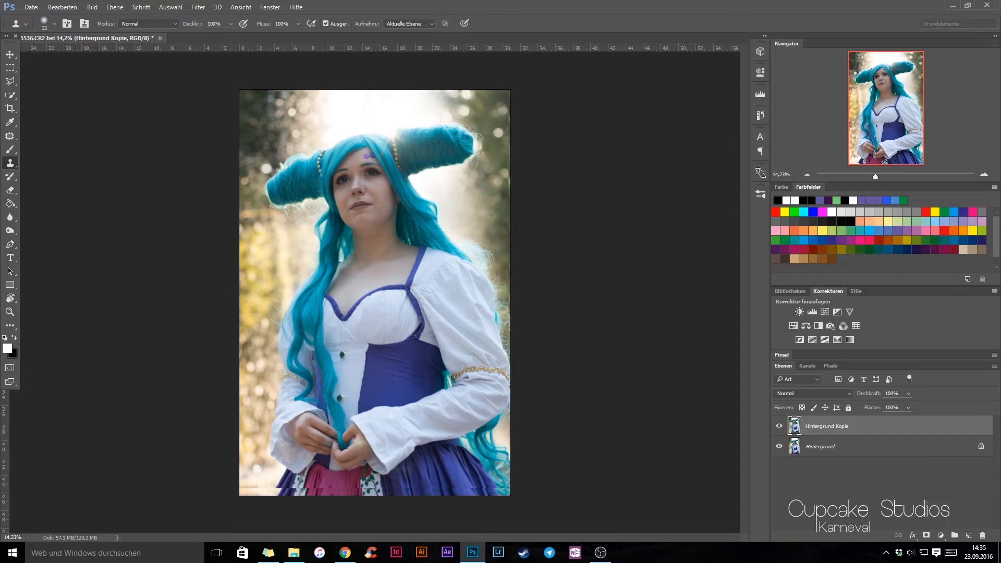
mouse_move(883, 178)
left_mouse_down()
mouse_move(889, 160)
mouse_move(884, 173)
left_mouse_up()
left_click(886, 84)
left_click(9, 138)
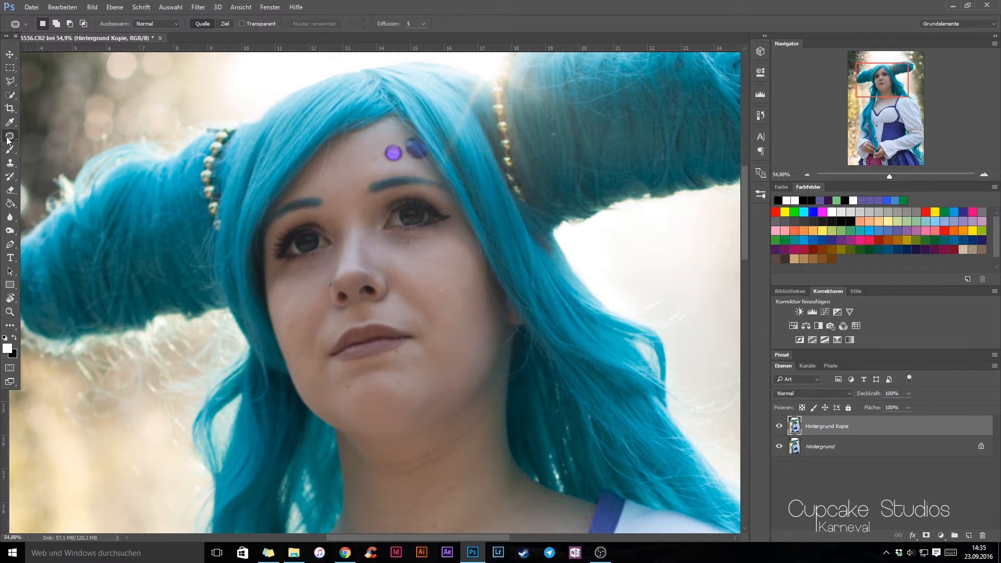
left_click_drag(896, 177, 902, 177)
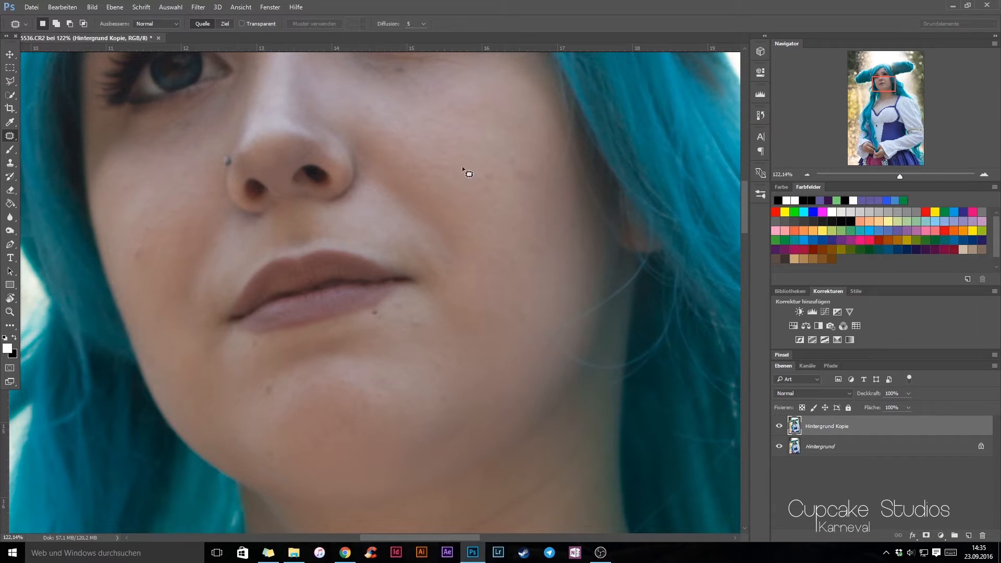
Step: Try patching two blemished areas on the right cheek and undo both patches
mouse_move(520, 181)
left_mouse_down()
mouse_move(462, 160)
mouse_move(487, 207)
mouse_move(475, 238)
mouse_move(452, 230)
left_mouse_up()
key("ctrl+d")
mouse_move(486, 205)
left_mouse_down()
mouse_move(480, 180)
mouse_move(462, 226)
left_mouse_up()
key("ctrl+d")
key("ctrl+alt+z")
key("ctrl+alt+z")
key("ctrl+alt+z")
key("ctrl+alt+z")
Step: Patch out the mole below the lower lip and the blemishes beside the mouth and on the lower right cheek
mouse_move(373, 307)
left_mouse_down()
mouse_move(386, 331)
mouse_move(406, 299)
mouse_move(358, 326)
mouse_move(381, 335)
left_mouse_up()
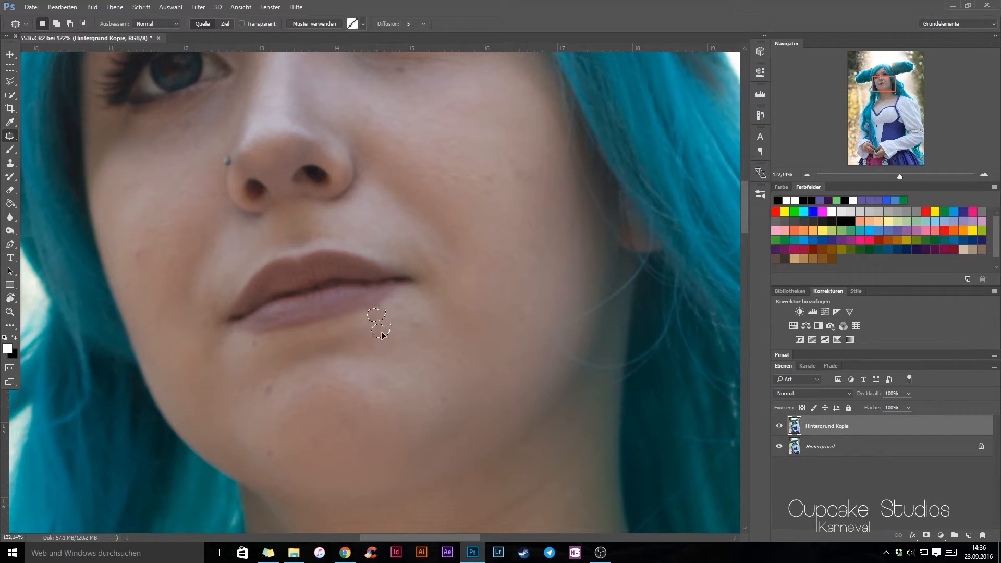
key("ctrl+d")
mouse_move(418, 335)
left_mouse_down()
mouse_move(394, 333)
mouse_move(400, 312)
left_mouse_up()
mouse_move(514, 314)
left_mouse_down()
mouse_move(527, 326)
mouse_move(511, 322)
left_mouse_up()
Step: Switch from the Patch tool to the Spot Healing Brush and clear the leftover selection
right_click(10, 137)
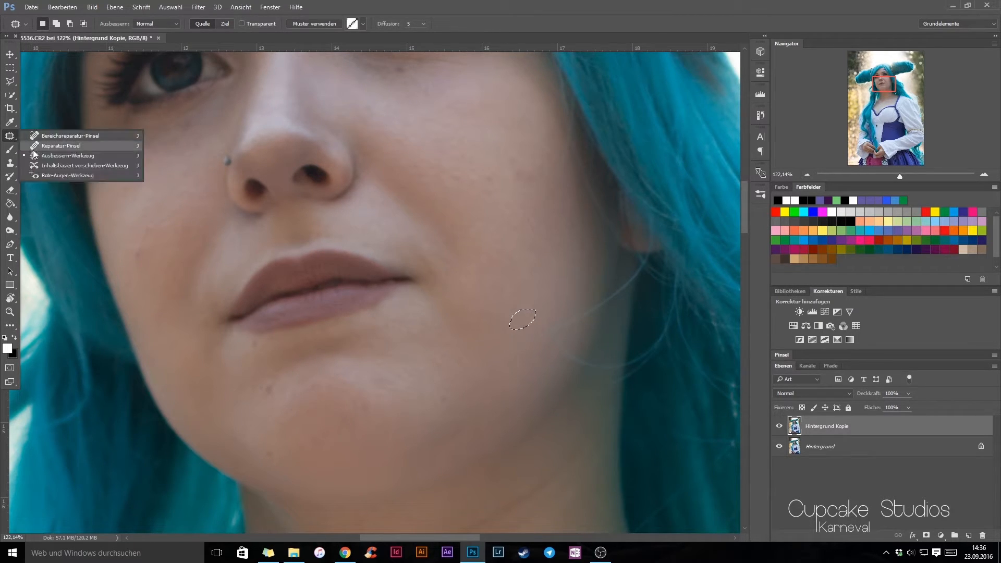
left_click(58, 145)
right_click(10, 136)
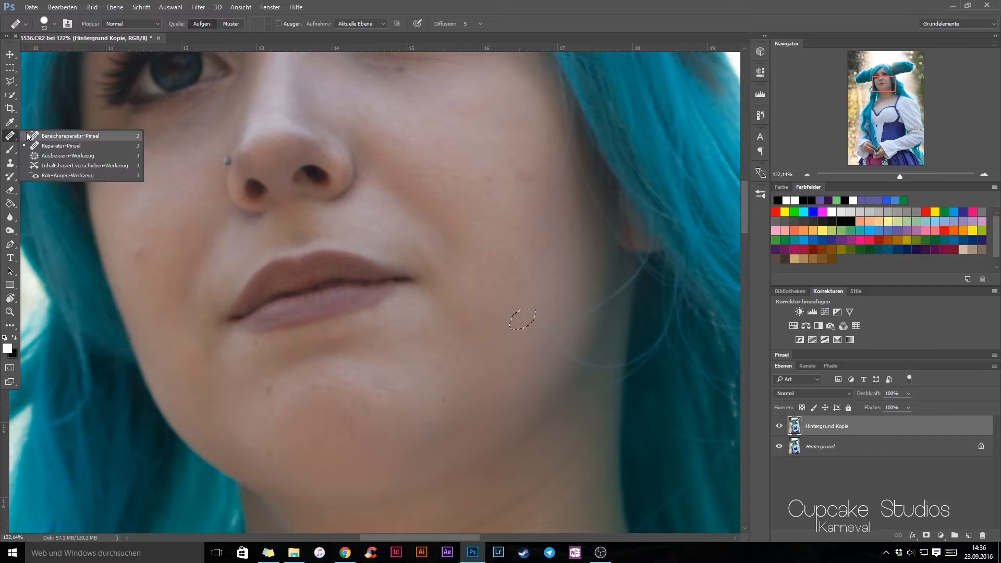
left_click(29, 134)
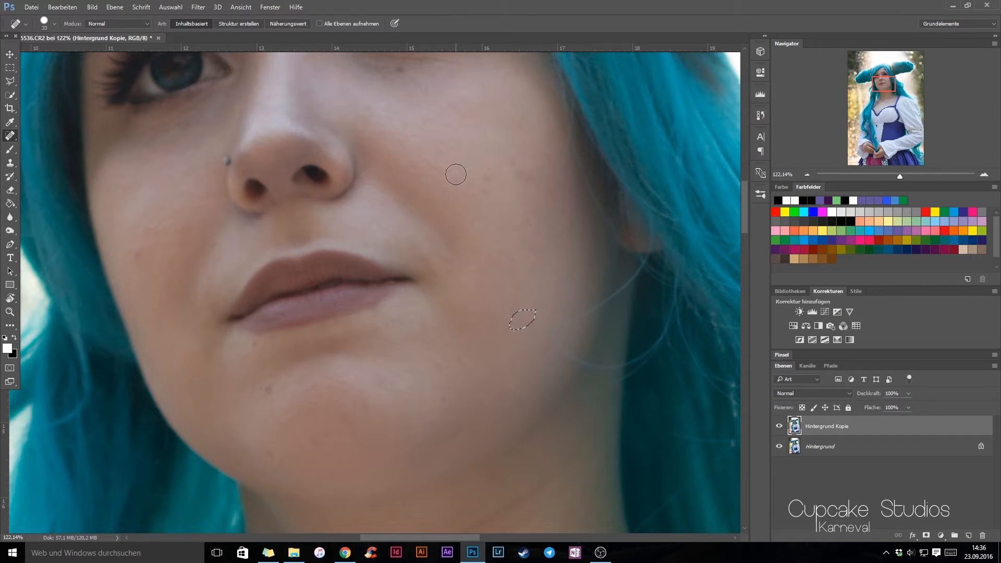
left_click(171, 6)
left_click(179, 26)
Step: Remove the small blemishes on the right cheek, jaw and chin with the Spot Healing Brush
left_click(450, 170)
left_click(445, 168)
left_click(520, 171)
left_click(514, 160)
left_click(495, 182)
left_click(532, 183)
left_click(443, 397)
left_click(266, 390)
left_click(273, 451)
left_click(436, 120)
Step: Patch out the blemishes on the left cheek, below the lips, on the chin and beside the nose
right_click(7, 138)
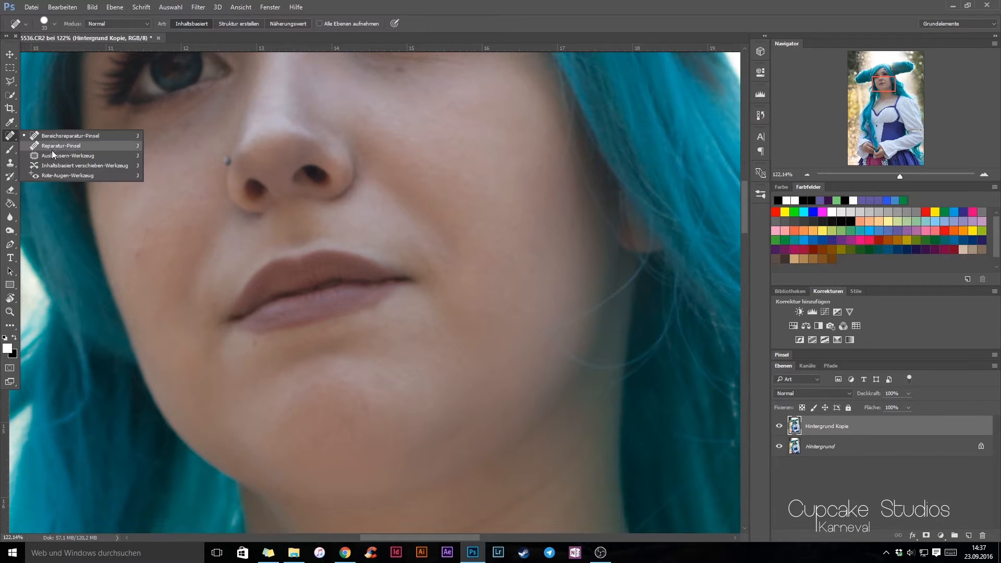
left_click(51, 154)
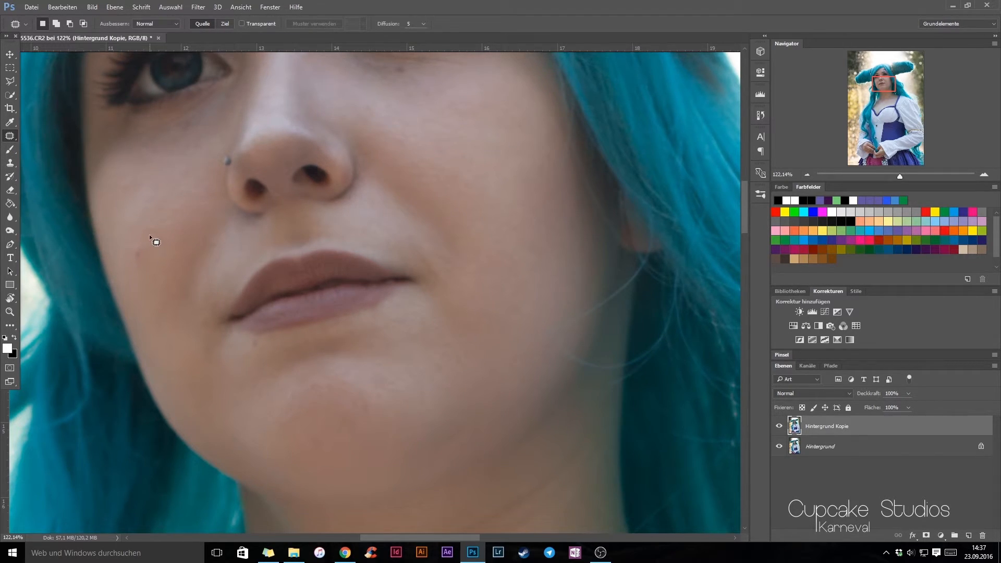
mouse_move(145, 248)
left_mouse_down()
mouse_move(130, 277)
mouse_move(124, 263)
mouse_move(136, 267)
mouse_move(127, 268)
left_mouse_up()
left_click_drag(158, 227, 140, 219)
left_click_drag(137, 212, 130, 256)
left_click_drag(260, 348, 246, 346)
mouse_move(349, 413)
left_mouse_down()
mouse_move(365, 402)
mouse_move(392, 414)
mouse_move(387, 389)
mouse_move(335, 407)
mouse_move(334, 418)
mouse_move(331, 392)
left_mouse_up()
key("ctrl+d")
scroll(425, 142, "up", 3)
mouse_move(357, 178)
left_mouse_down()
mouse_move(384, 167)
mouse_move(384, 197)
mouse_move(405, 171)
mouse_move(405, 183)
left_mouse_up()
key("ctrl+d")
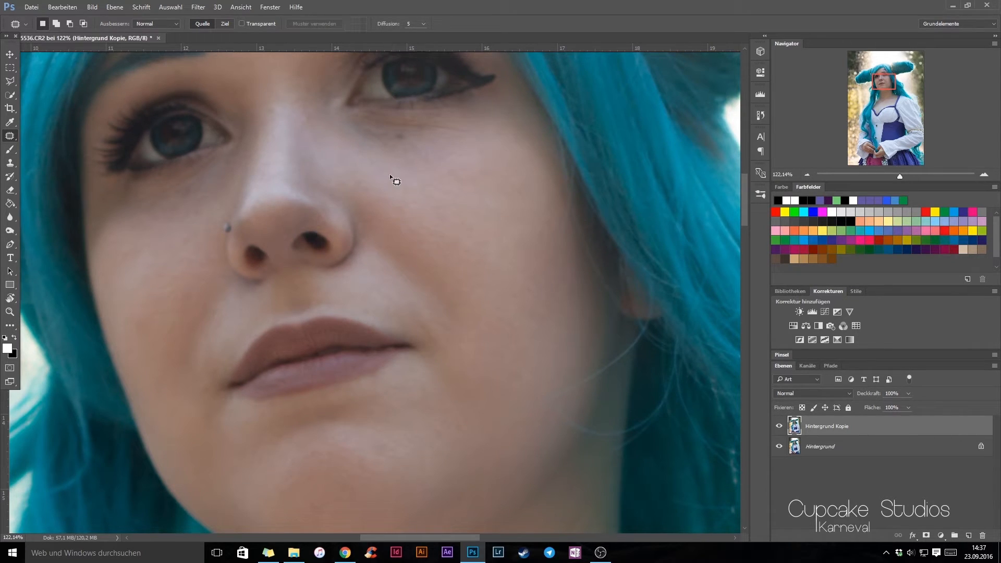
Step: Patch out the blemishes on the forehead and around the eyebrows, and the dark spot below the right eye
scroll(308, 195, "up", 3)
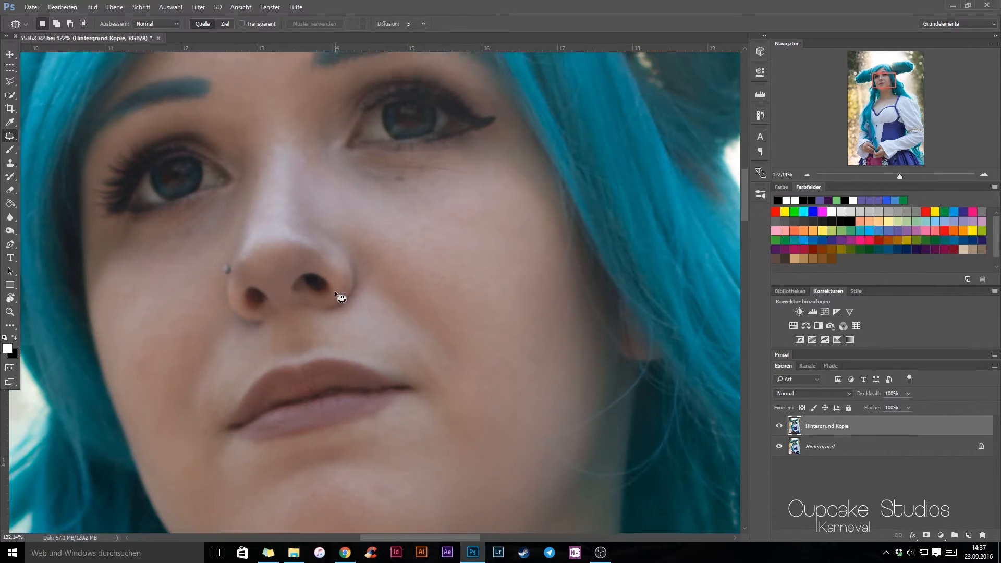
scroll(360, 273, "up", 2)
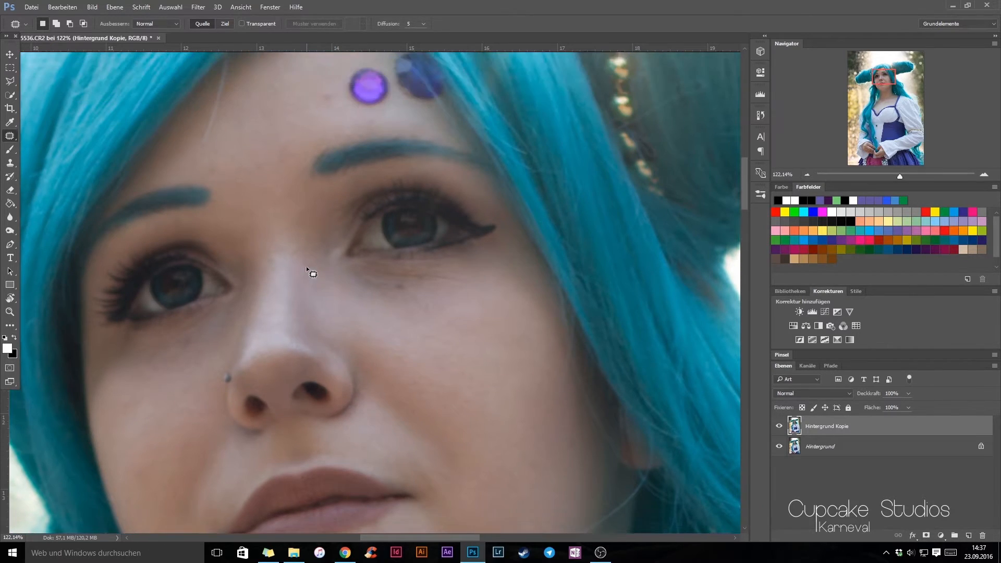
mouse_move(334, 89)
left_mouse_down()
mouse_move(319, 106)
mouse_move(339, 102)
mouse_move(308, 99)
left_mouse_up()
key("ctrl+d")
mouse_move(211, 154)
left_mouse_down()
mouse_move(208, 173)
mouse_move(219, 165)
left_mouse_up()
mouse_move(410, 123)
left_mouse_down()
mouse_move(432, 130)
mouse_move(409, 117)
mouse_move(409, 134)
mouse_move(403, 124)
left_mouse_up()
left_click_drag(411, 288, 418, 291)
left_click(425, 295)
Step: Patch the uneven skin on the bridge of the nose and between the eyebrows
left_click_drag(274, 255, 274, 256)
mouse_move(275, 261)
left_mouse_down()
mouse_move(276, 279)
mouse_move(308, 258)
mouse_move(305, 245)
mouse_move(318, 290)
left_mouse_up()
left_click(276, 280)
left_click(339, 312)
left_click_drag(252, 155, 250, 155)
Step: Patch out the discoloured spots under the left eye
mouse_move(901, 176)
left_mouse_down()
mouse_move(890, 176)
mouse_move(900, 176)
left_mouse_up()
left_click_drag(199, 334, 199, 335)
left_click_drag(190, 341, 174, 354)
mouse_move(219, 326)
left_mouse_down()
mouse_move(232, 325)
mouse_move(230, 314)
left_mouse_up()
mouse_move(226, 317)
left_mouse_down()
mouse_move(202, 345)
mouse_move(220, 331)
left_mouse_up()
left_click(213, 340)
Step: Patch the uneven skin on the lower face near the chin and clear the selection
scroll(334, 398, "down", 5)
mouse_move(399, 410)
left_mouse_down()
mouse_move(385, 415)
mouse_move(461, 403)
left_mouse_up()
left_click(429, 428)
left_click(461, 403)
Step: Patch out the nose stud and even out the skin beside the left nostril
scroll(307, 310, "up", 2)
scroll(261, 276, "up", 1)
mouse_move(225, 243)
left_mouse_down()
mouse_move(235, 259)
mouse_move(221, 251)
mouse_move(210, 269)
mouse_move(233, 261)
left_mouse_up()
left_click(214, 272)
left_click(211, 289)
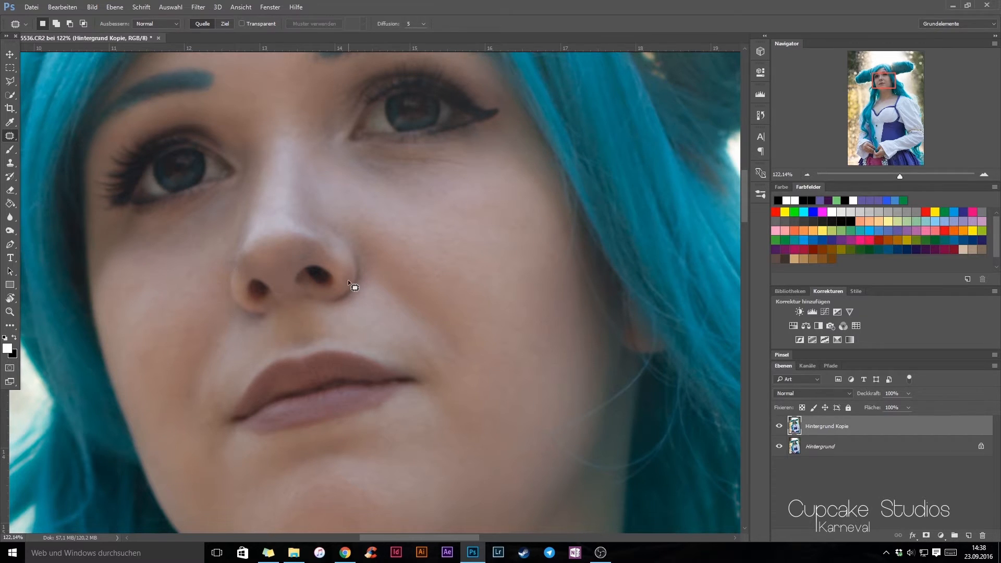
scroll(223, 313, "up", 1)
left_click_drag(234, 306, 232, 303)
left_click_drag(232, 303, 218, 322)
left_click(233, 368)
scroll(406, 282, "up", 3)
scroll(308, 236, "down", 4)
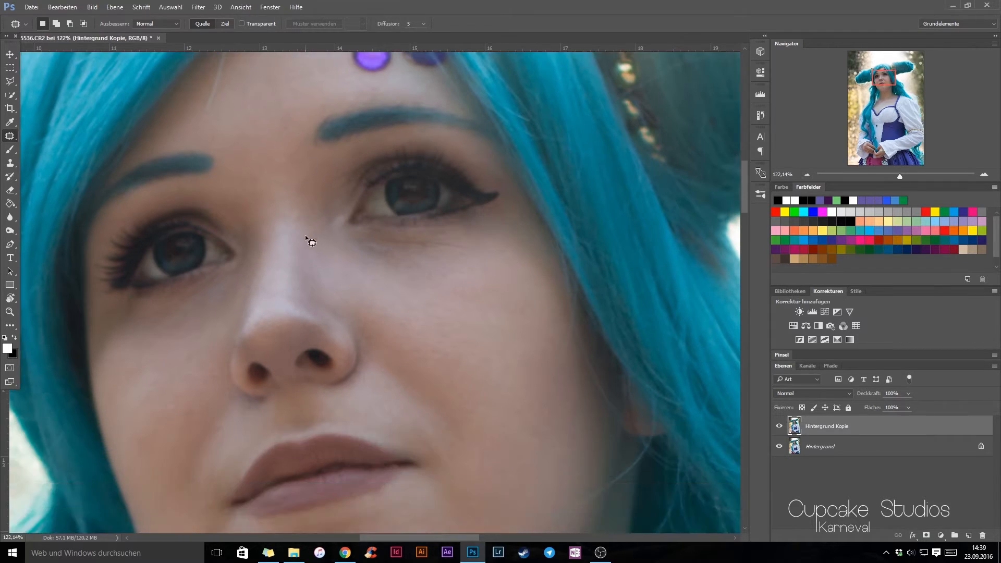
Step: Patch the creases and shadows under both eyes
mouse_move(470, 157)
left_mouse_down()
mouse_move(433, 205)
mouse_move(473, 161)
left_mouse_up()
mouse_move(449, 177)
left_mouse_down()
mouse_move(484, 203)
mouse_move(490, 221)
left_mouse_up()
left_click(490, 221)
left_click_drag(346, 158, 410, 170)
mouse_move(381, 168)
left_mouse_down()
mouse_move(369, 183)
mouse_move(391, 192)
left_mouse_up()
left_click(391, 192)
left_click_drag(178, 227, 165, 256)
left_click(170, 261)
Step: Patch the uneven skin on the right cheek beside the corner of the mouth
scroll(159, 329, "down", 2)
scroll(212, 301, "up", 1)
left_click_drag(434, 299, 447, 306)
mouse_move(431, 276)
left_mouse_down()
mouse_move(472, 266)
mouse_move(467, 357)
left_mouse_up()
left_click(483, 305)
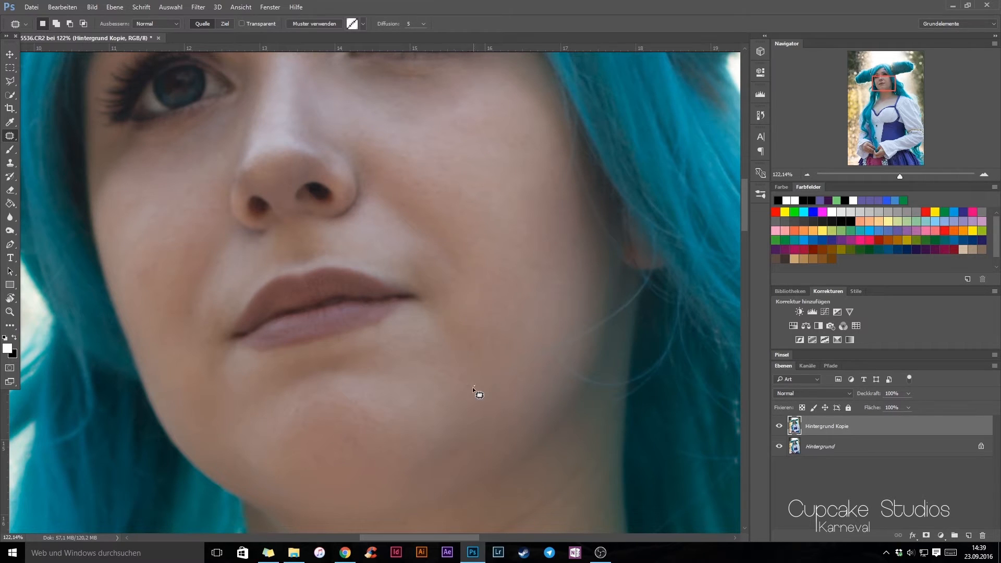
Step: Hide and show the retouched layer to compare the face with the original, and clear the selection
left_click_drag(902, 182, 888, 178)
left_click(779, 426)
left_click(780, 426)
left_click(779, 426)
left_click(779, 426)
left_click(170, 8)
left_click(180, 27)
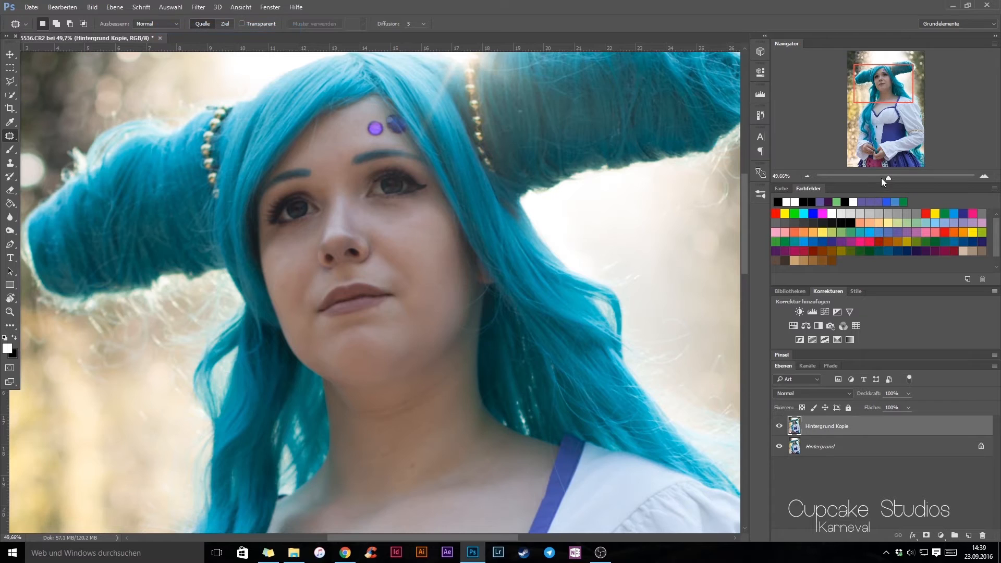
Step: Compare the retouched layer with the original again at 24,66% zoom, leave it visible and switch to the Move tool
left_click(881, 177)
left_click(780, 426)
left_click(779, 426)
left_click(779, 426)
key("v")
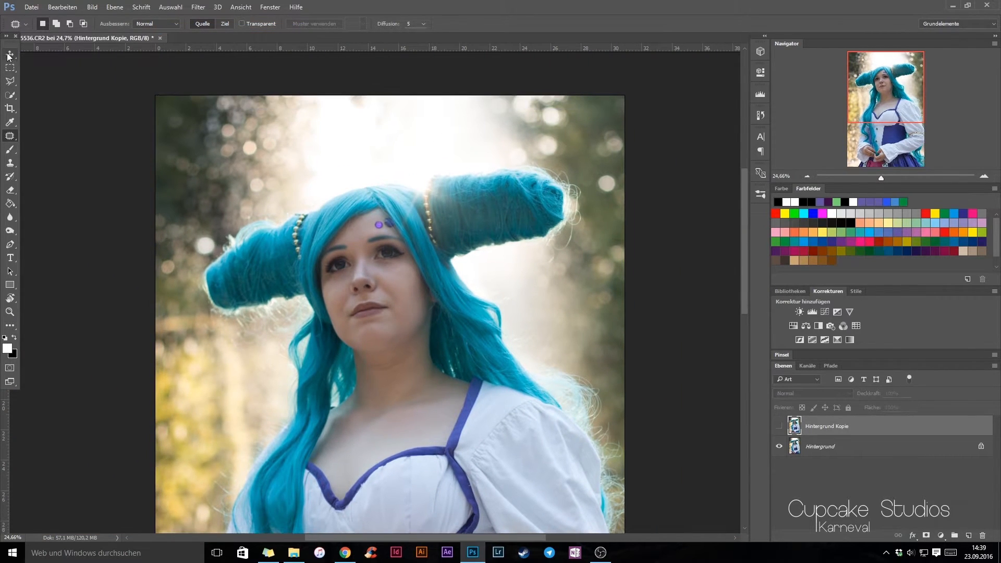
left_click(170, 7)
left_click(780, 426)
left_click_drag(410, 308, 349, 232)
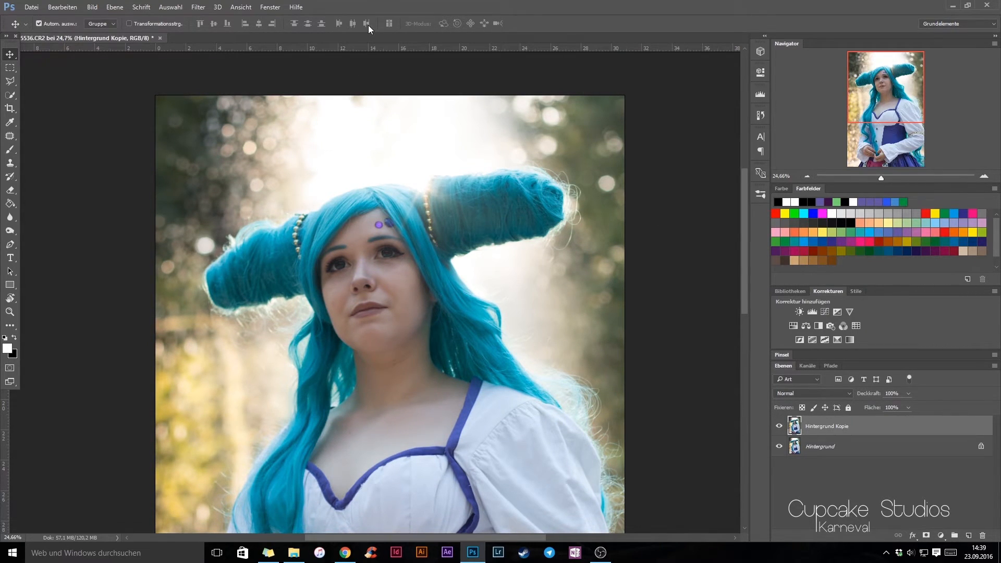
Step: Save the retouched image with its layers as the Photoshop file _MG_5536.psd in the Fav folder
key("ctrl+shift+s")
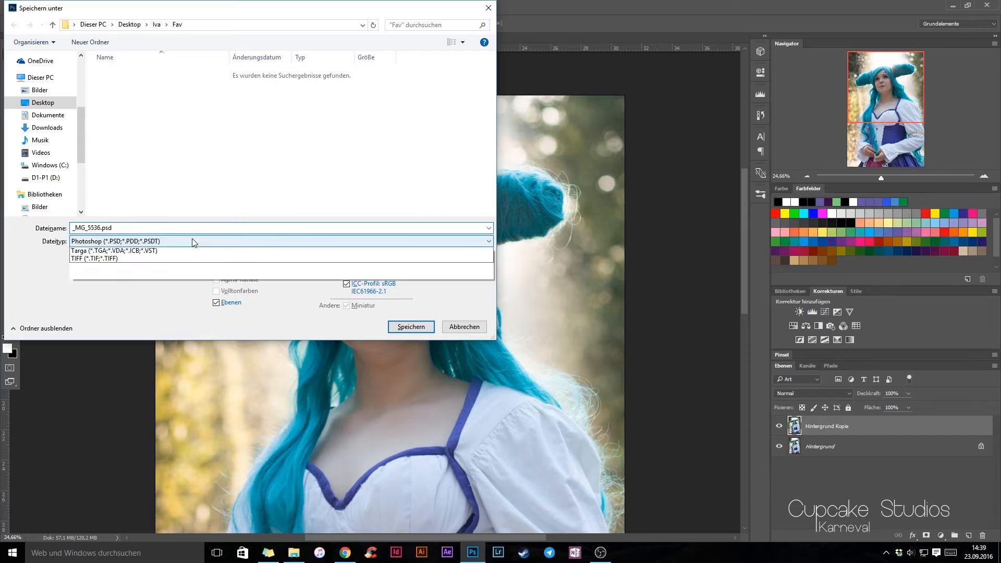
left_click(194, 241)
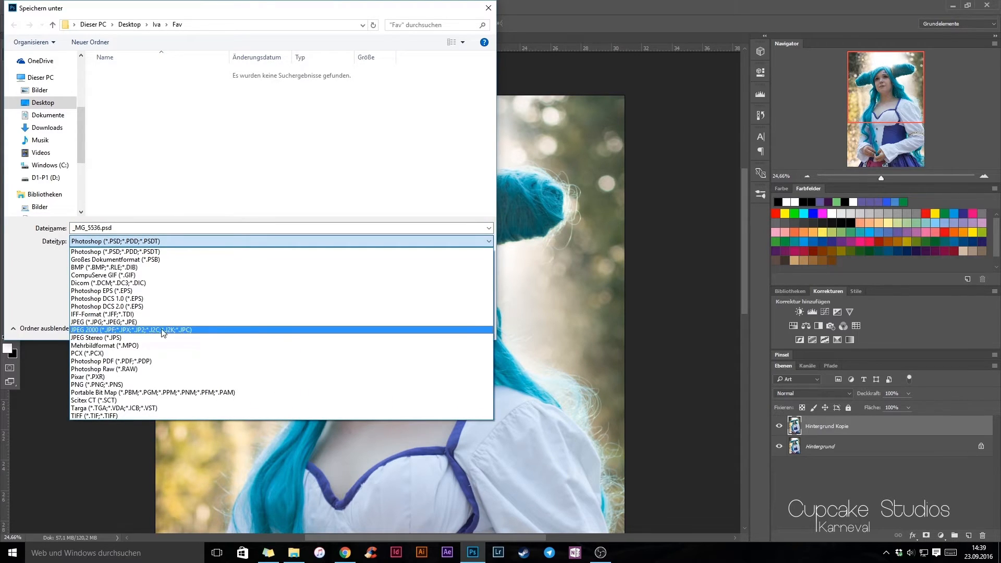
left_click(183, 180)
left_click(167, 243)
left_click(167, 244)
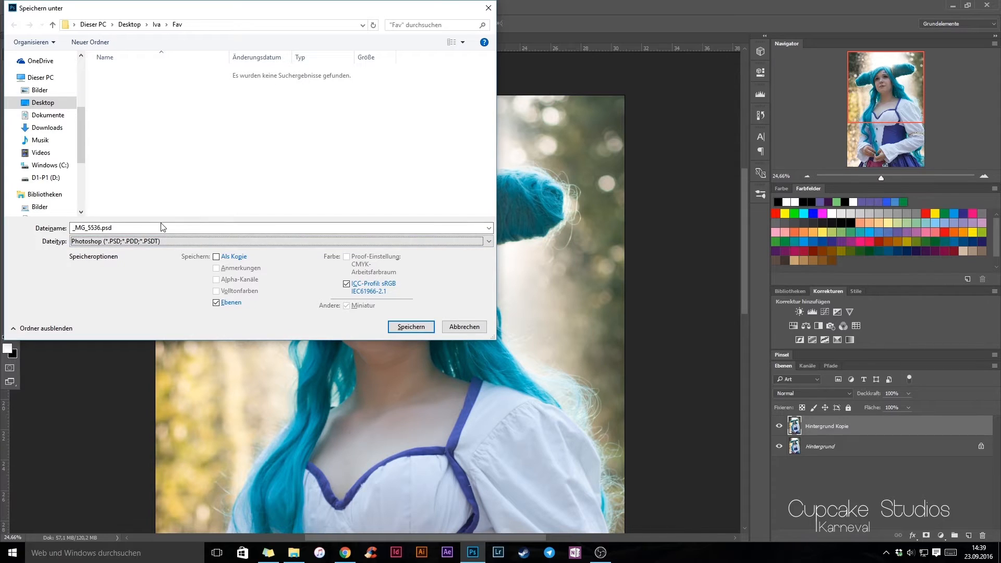
key("Return")
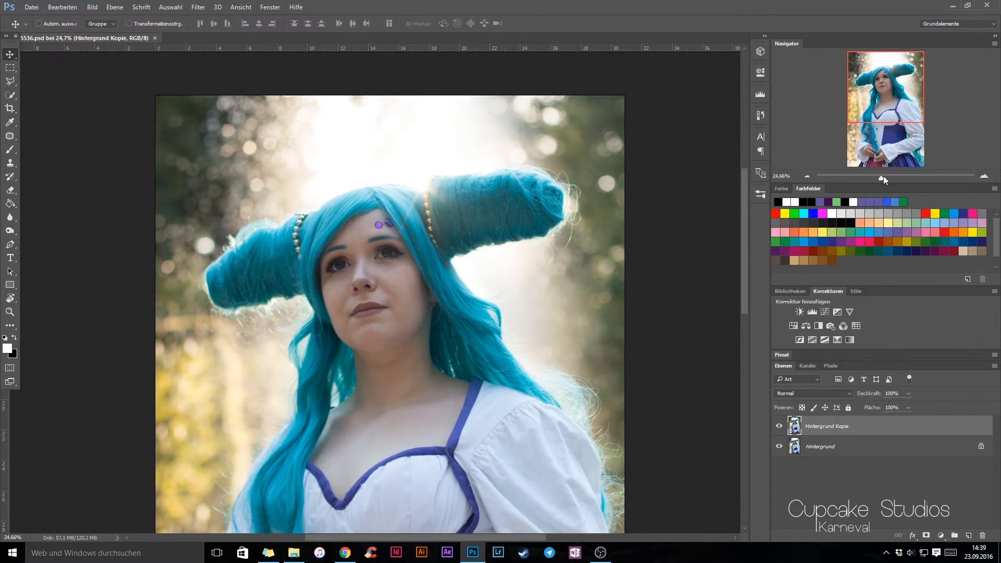
Step: Patch out the moles and blemishes on the chest and collarbone area at 105,13% zoom
left_click_drag(883, 179, 889, 178)
left_click_drag(880, 81, 880, 106)
left_click_drag(890, 176, 896, 174)
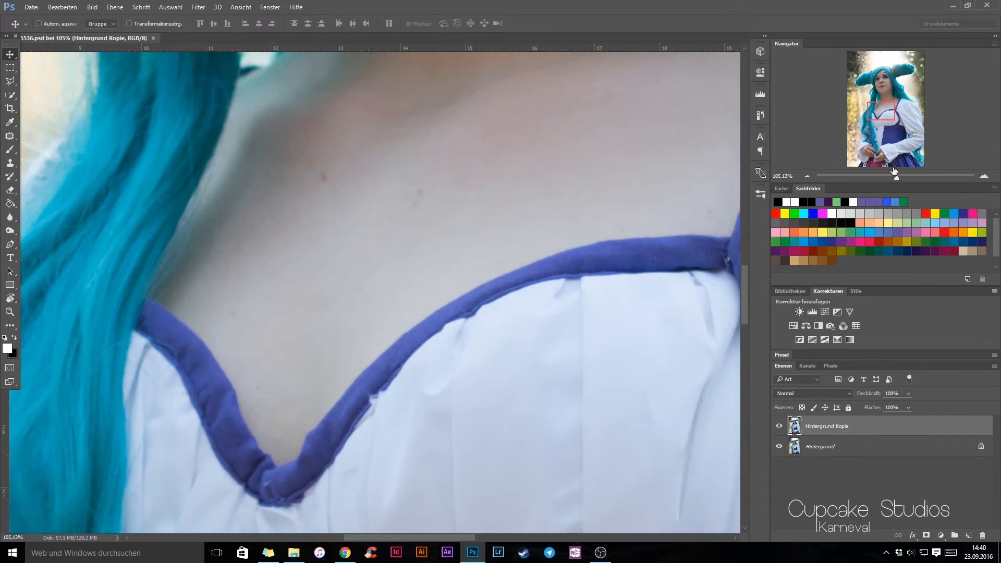
left_click_drag(874, 110, 872, 106)
left_click(10, 136)
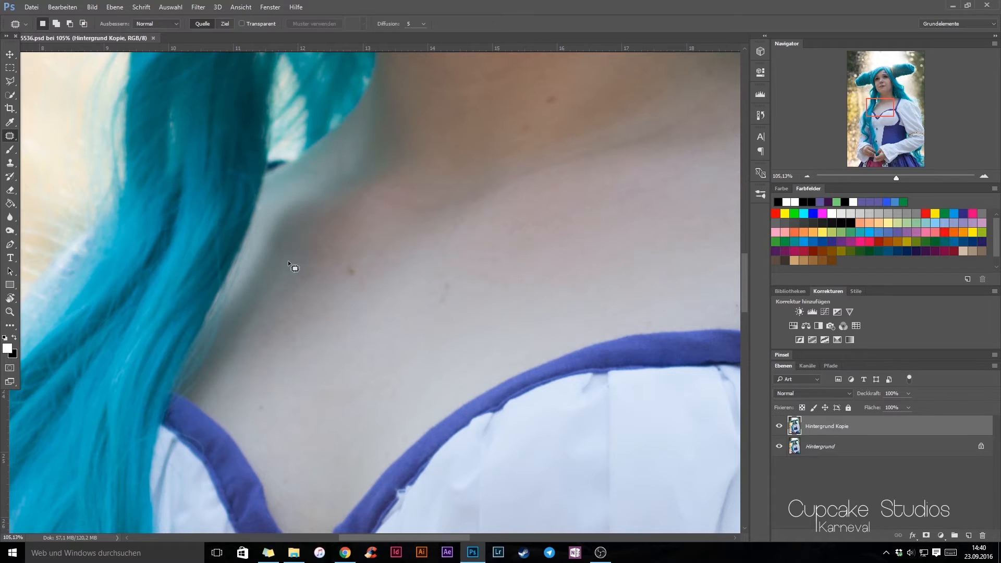
left_click_drag(359, 279, 358, 280)
mouse_move(458, 275)
left_mouse_down()
mouse_move(435, 316)
mouse_move(410, 300)
left_mouse_up()
left_click_drag(433, 260, 484, 197)
mouse_move(552, 94)
left_mouse_down()
mouse_move(568, 110)
mouse_move(543, 109)
left_mouse_up()
left_click_drag(265, 396, 271, 411)
left_click_drag(282, 461, 282, 459)
mouse_move(296, 390)
left_mouse_down()
mouse_move(301, 402)
mouse_move(297, 394)
left_mouse_up()
Step: Patch out the remaining marks on the throat and neck at 105,13% zoom and clear the selection
scroll(403, 366, "up", 5)
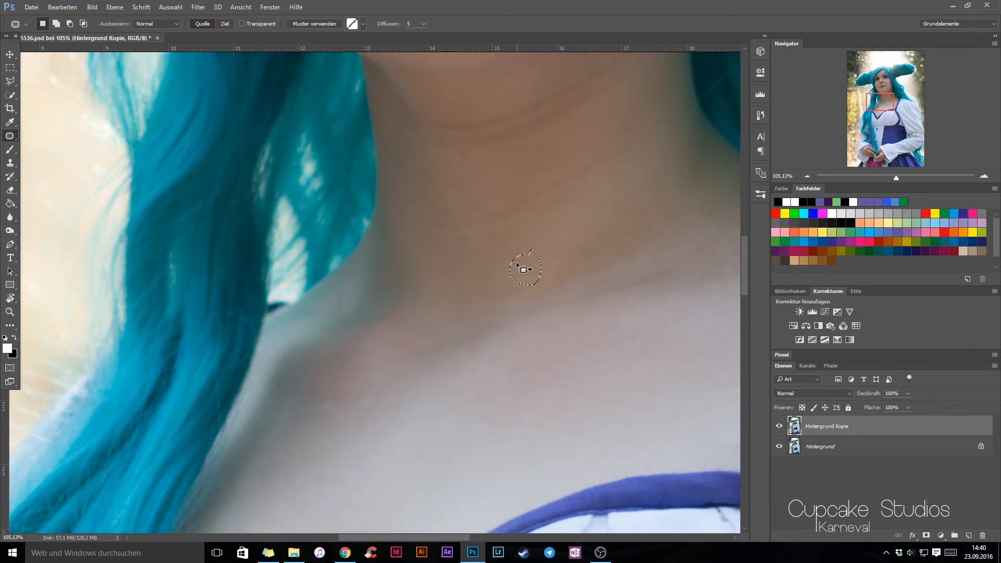
scroll(447, 286, "up", 2)
left_click_drag(460, 202, 462, 196)
scroll(493, 219, "up", 1)
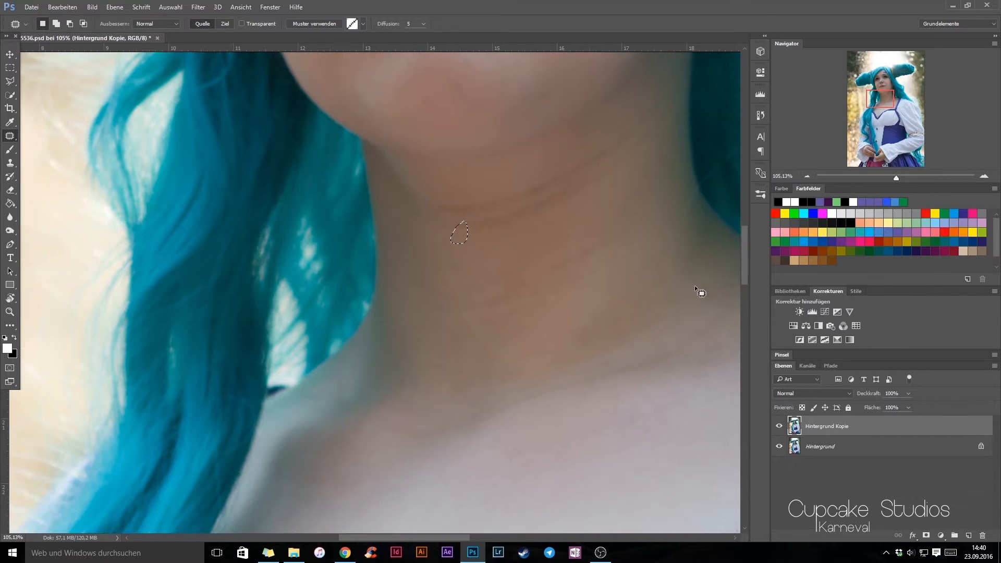
left_click_drag(708, 273, 701, 286)
key("ctrl+d")
Step: Patch out the spots between neck and shoulder and on the skin just above the blue neckline trim at 57,69% zoom
left_click_drag(897, 180, 890, 185)
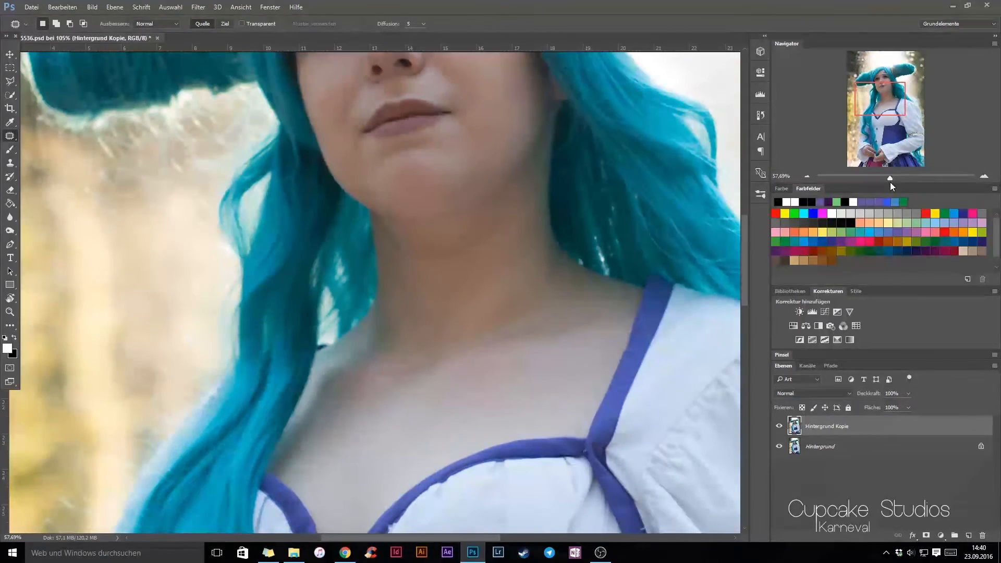
left_click_drag(553, 289, 589, 295)
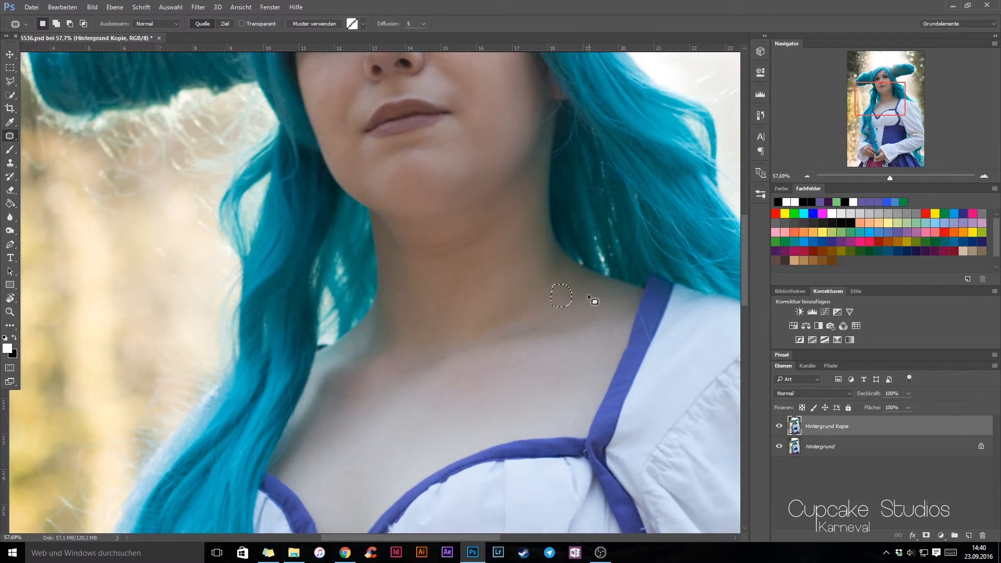
left_click(584, 337)
scroll(411, 392, "down", 3)
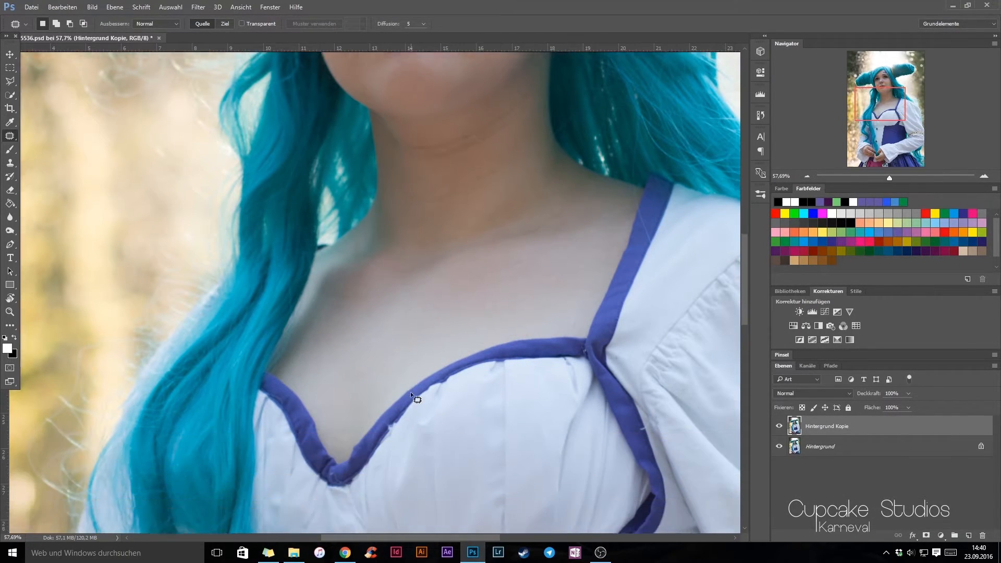
mouse_move(572, 313)
left_mouse_down()
mouse_move(583, 304)
mouse_move(526, 316)
left_mouse_up()
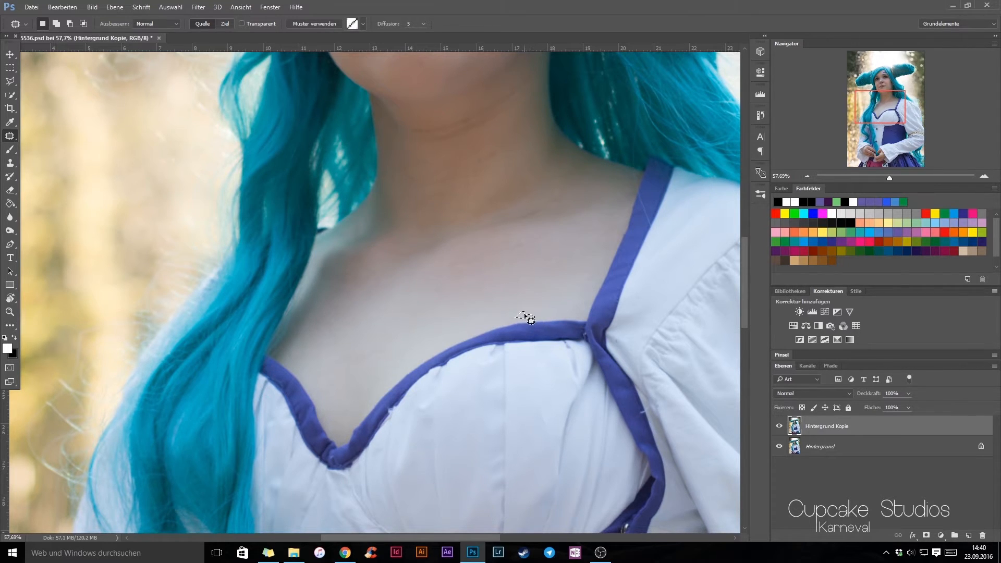
scroll(561, 292, "down", 1)
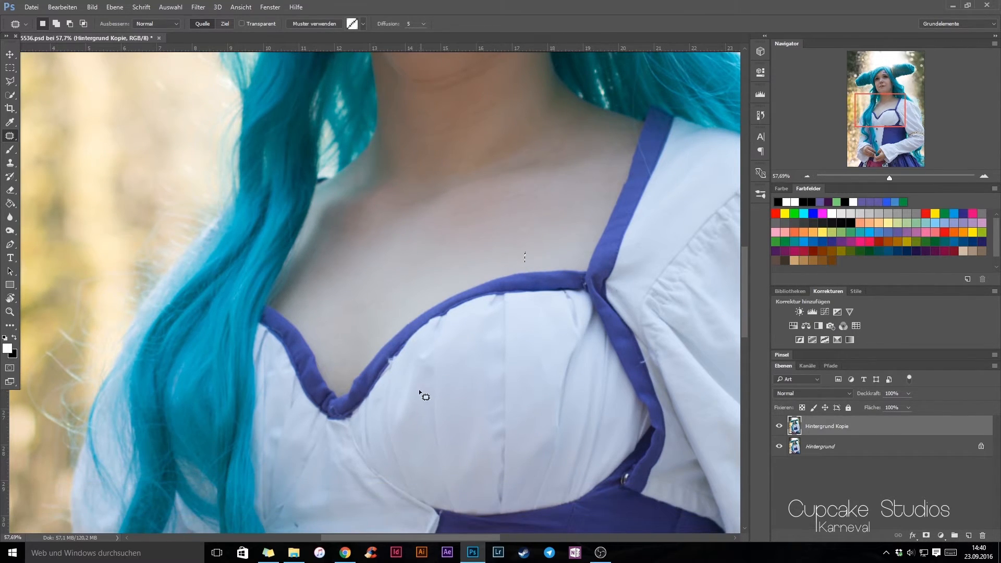
Step: Patch out the small mark on the white bodice above the upper green button and clear the selection
scroll(425, 390, "down", 3)
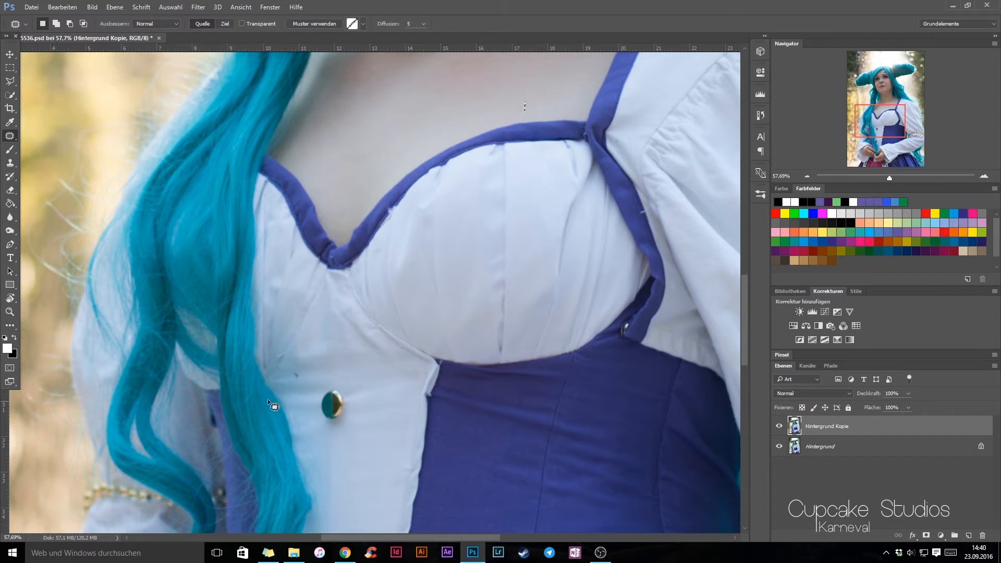
left_click_drag(297, 381, 321, 372)
key("ctrl+d")
scroll(286, 374, "down", 1)
scroll(281, 371, "down", 5)
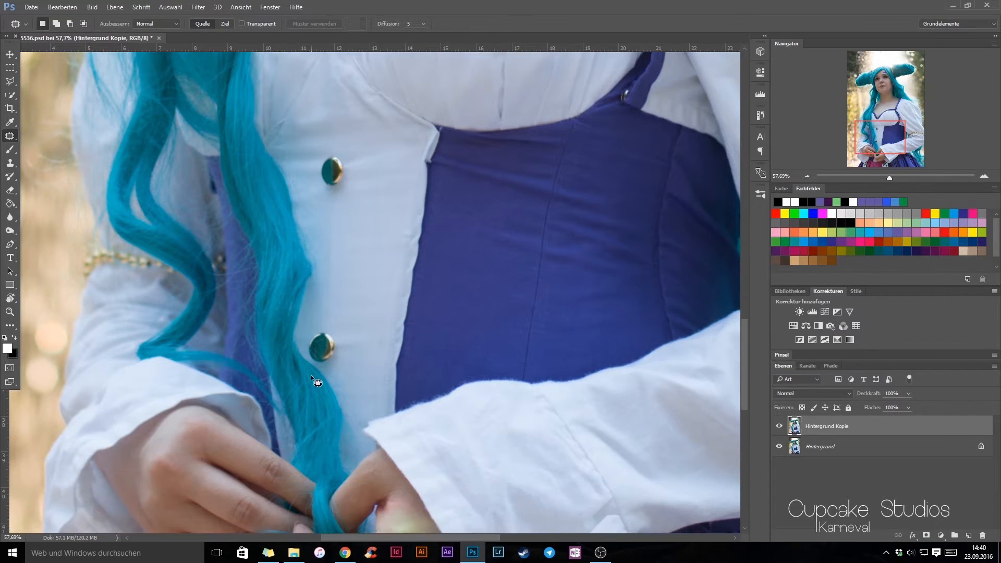
Step: Patch out the marks on the white sleeve and on the fabric beside the blue shoulder strap
scroll(312, 388, "down", 3)
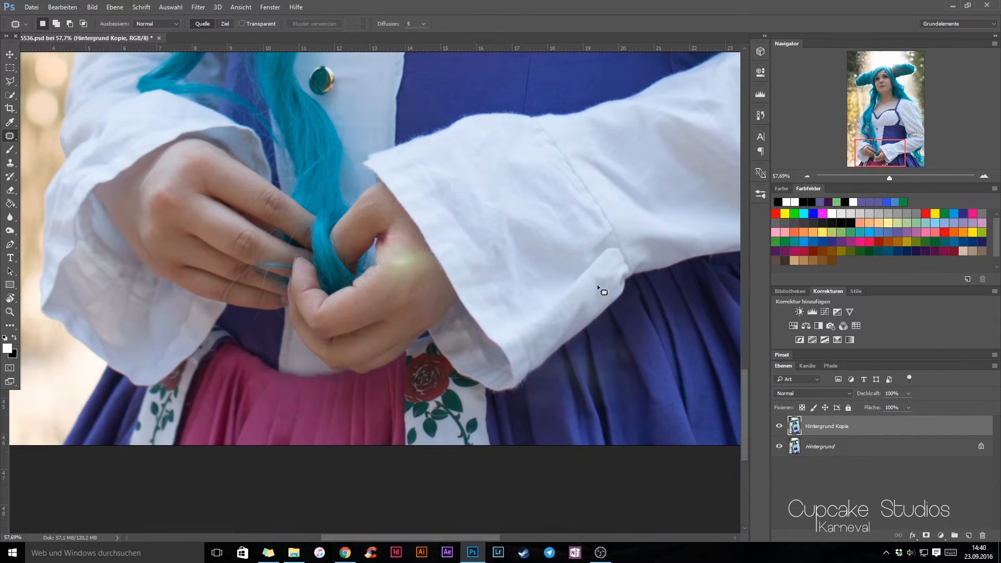
left_click_drag(896, 140, 915, 134)
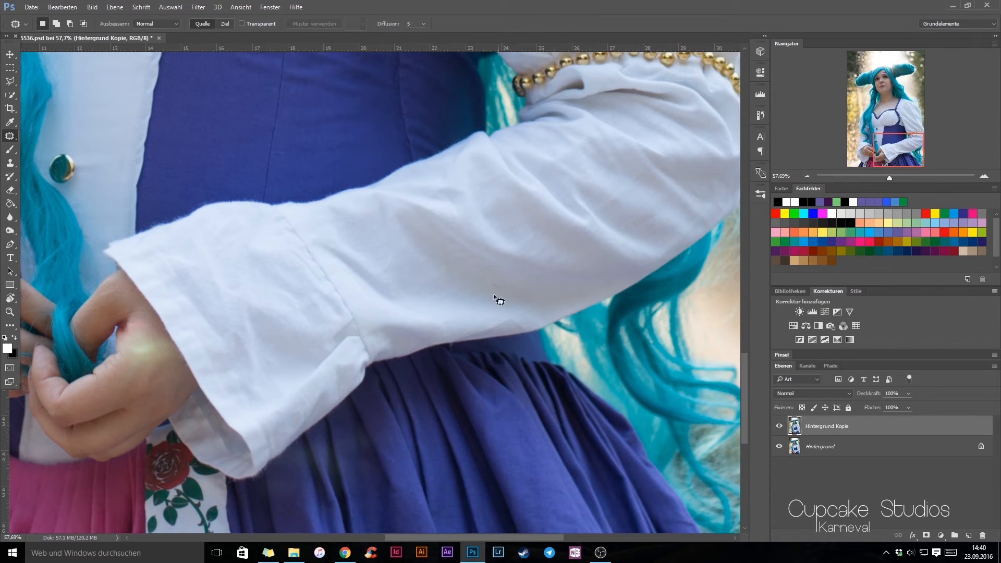
left_click_drag(499, 282, 482, 282)
scroll(596, 299, "up", 5)
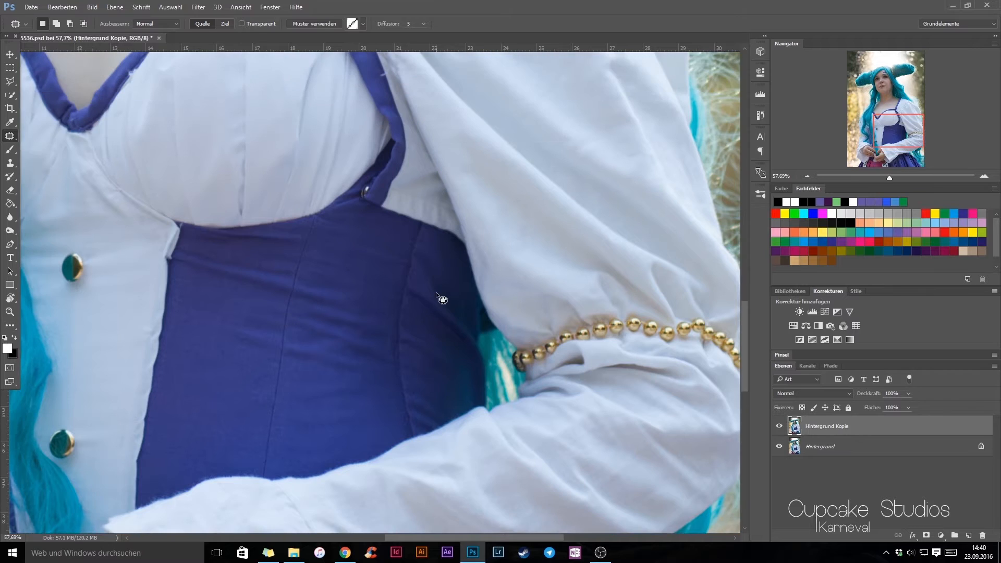
scroll(436, 294, "up", 4)
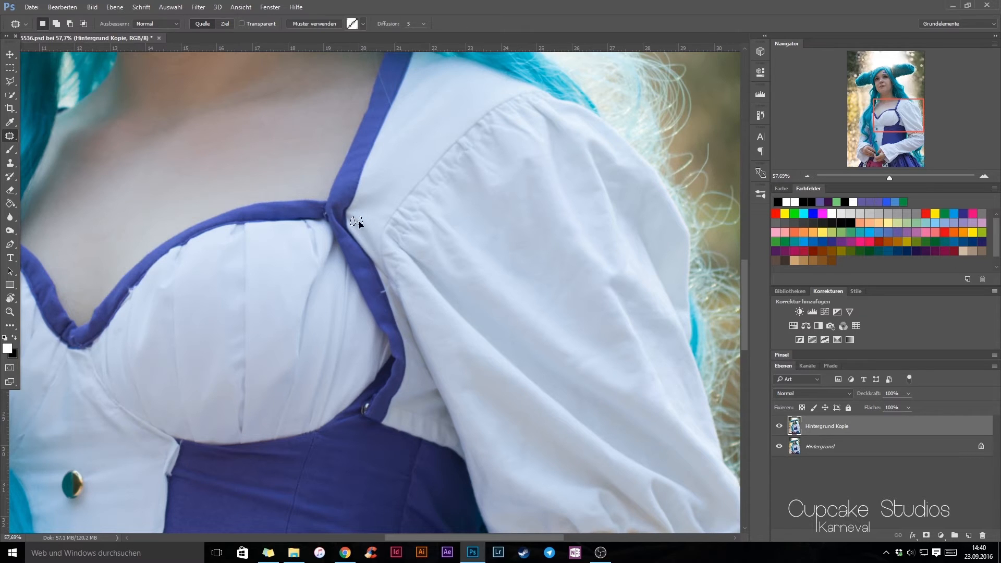
scroll(340, 324, "up", 1)
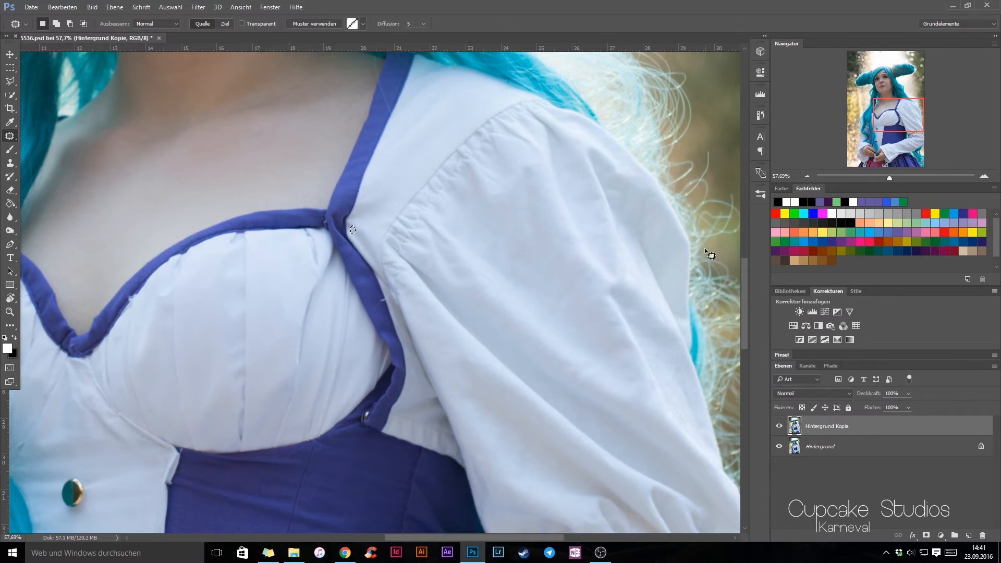
Step: Duplicate the retouched layer Hintergrund Kopie, keeping the suggested name
left_click_drag(897, 116, 881, 181)
left_click_drag(881, 133, 871, 75)
right_click(817, 423)
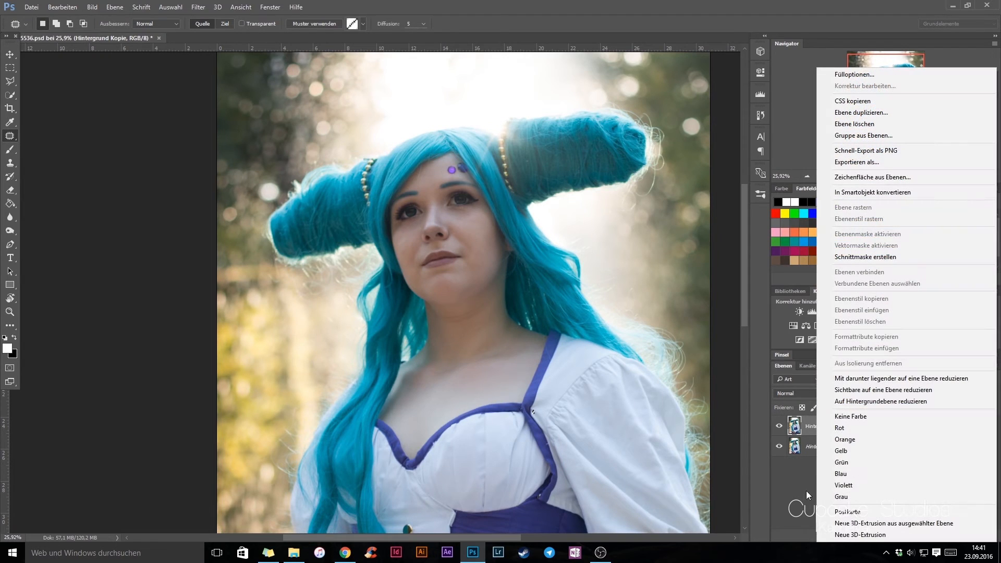
left_click(855, 113)
left_click(601, 174)
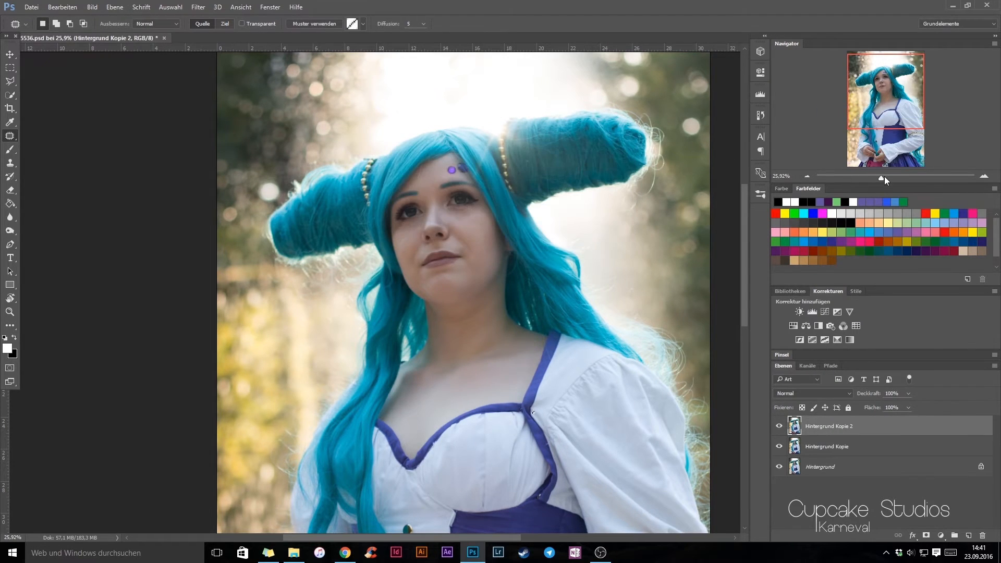
Step: Apply the surface blur filter (Matter machen) to the new duplicate layer with a radius of 8 pixels and a threshold below 36
left_click_drag(882, 178, 889, 179)
left_click_drag(886, 103, 889, 91)
left_click_drag(888, 178, 896, 175)
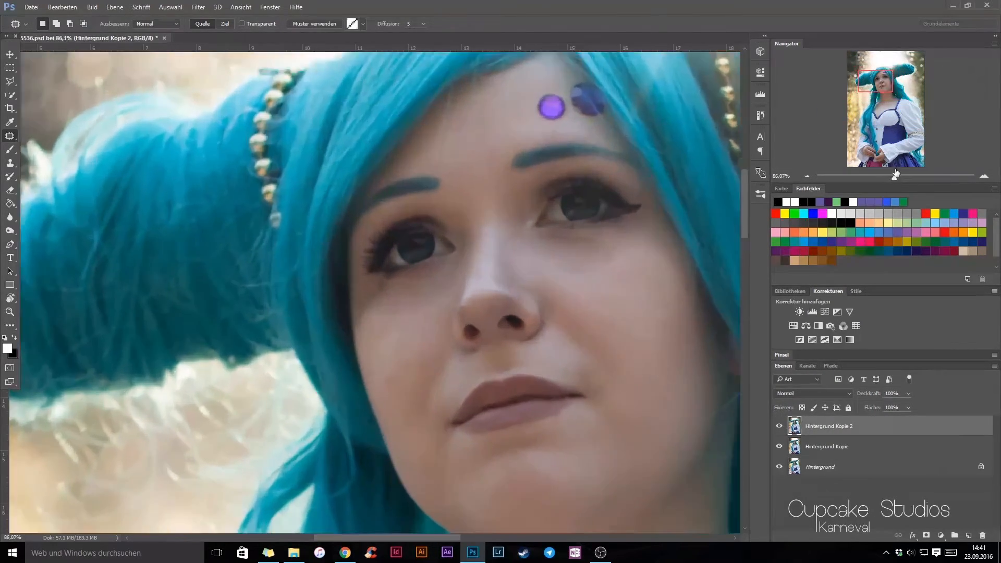
left_click_drag(880, 85, 872, 89)
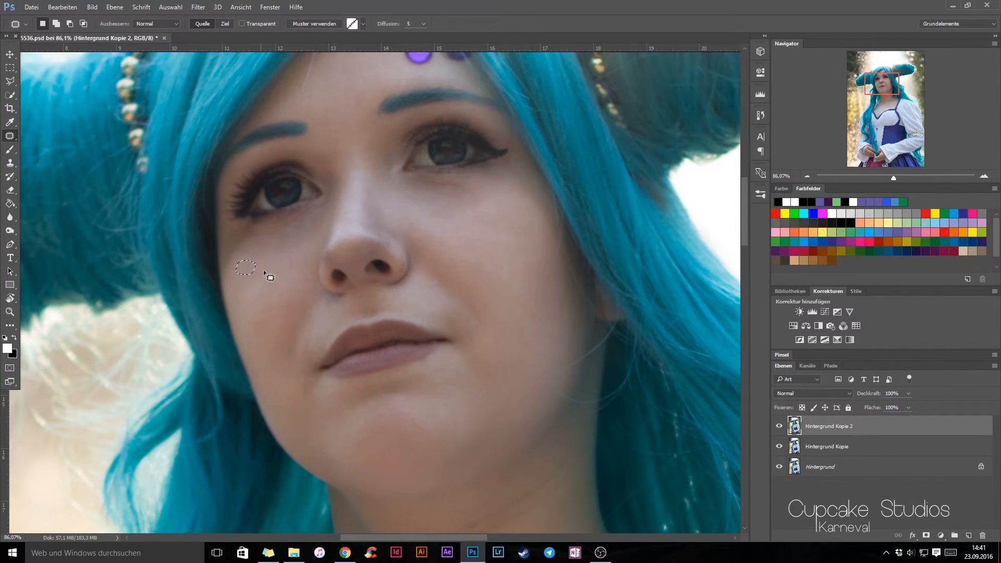
left_click(198, 7)
mouse_move(170, 6)
left_click(197, 27)
left_click(198, 6)
mouse_move(291, 201)
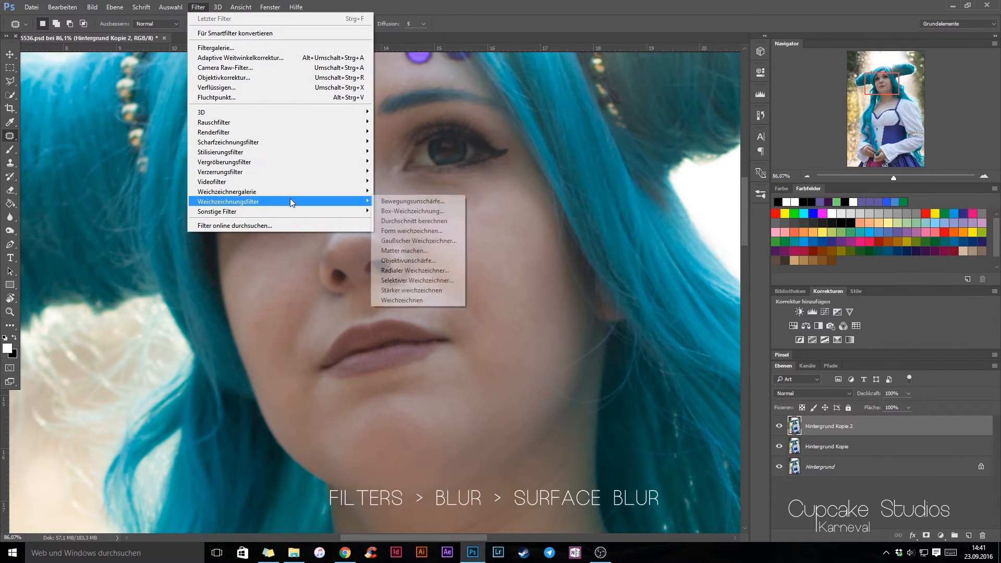
left_click(404, 250)
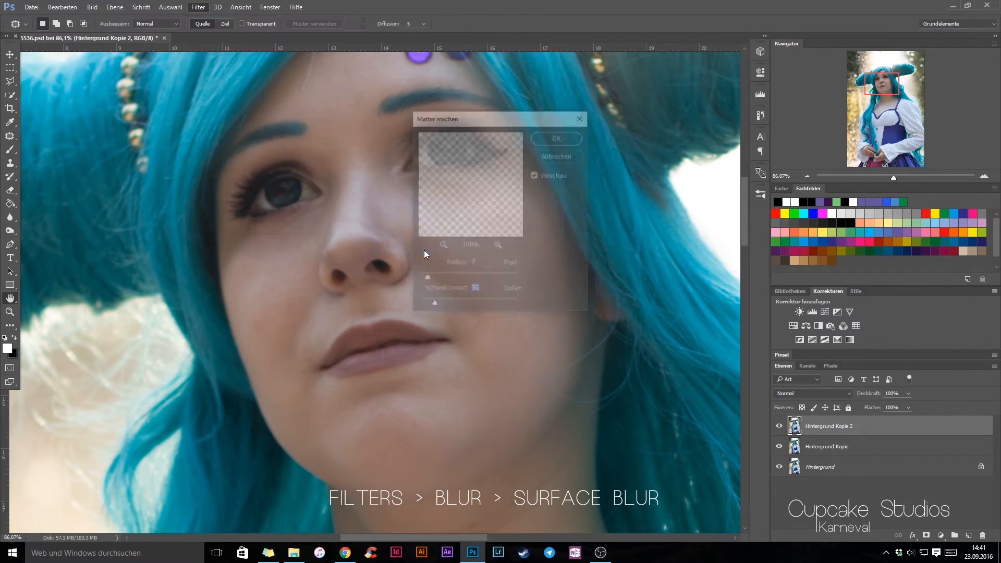
left_click(428, 280)
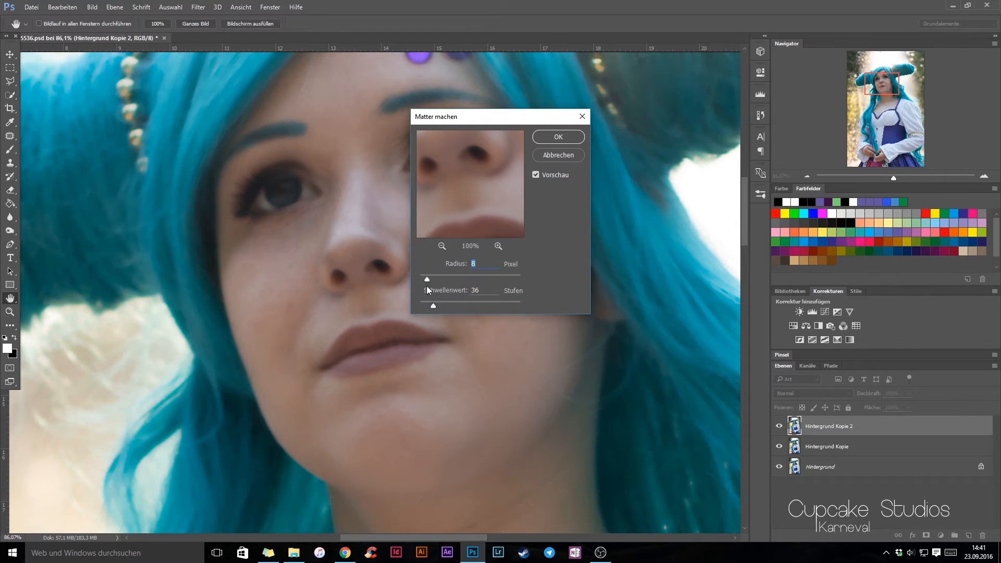
mouse_move(431, 307)
left_mouse_down()
mouse_move(421, 277)
mouse_move(428, 306)
left_mouse_up()
left_click(545, 137)
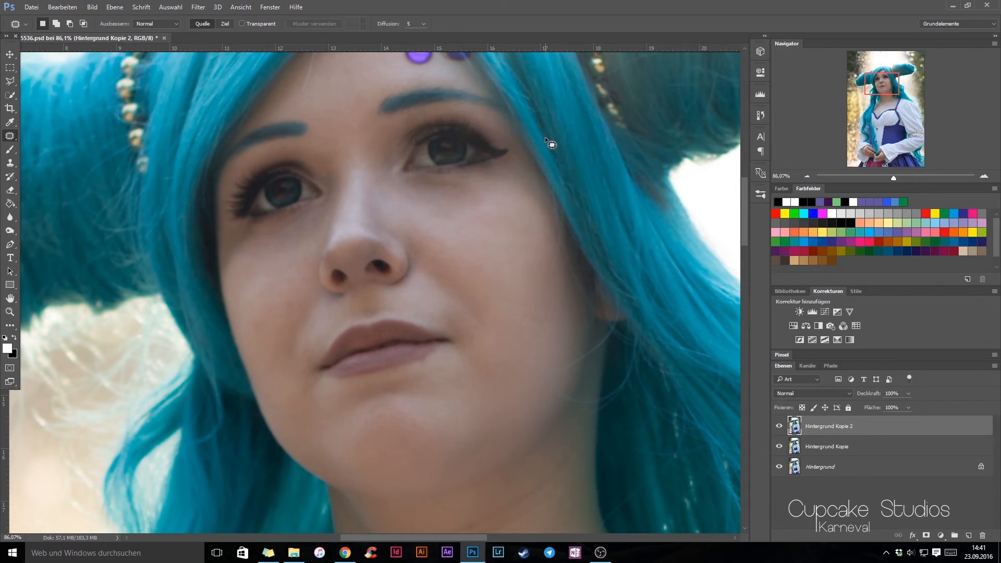
Step: Hide and show the blurred layer repeatedly to compare the face with and without the surface blur, leaving it visible
left_click(779, 428)
left_click(780, 427)
left_click(779, 428)
left_click(779, 428)
left_click(780, 427)
left_click(779, 428)
left_click(779, 429)
Step: Add a layer mask to the blurred layer and paint black over the hair around the face with the soft Brush
left_click(926, 536)
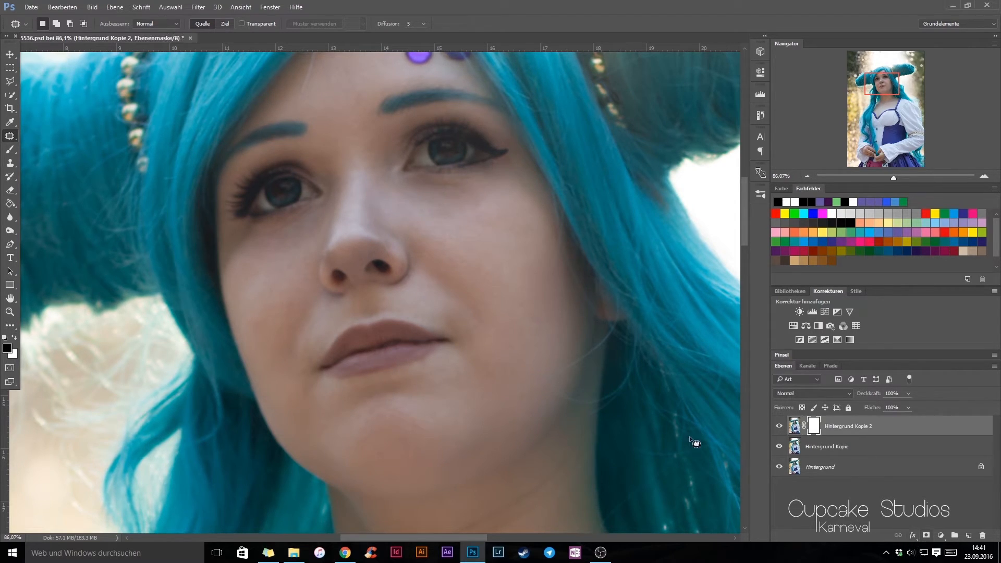
left_click(10, 149)
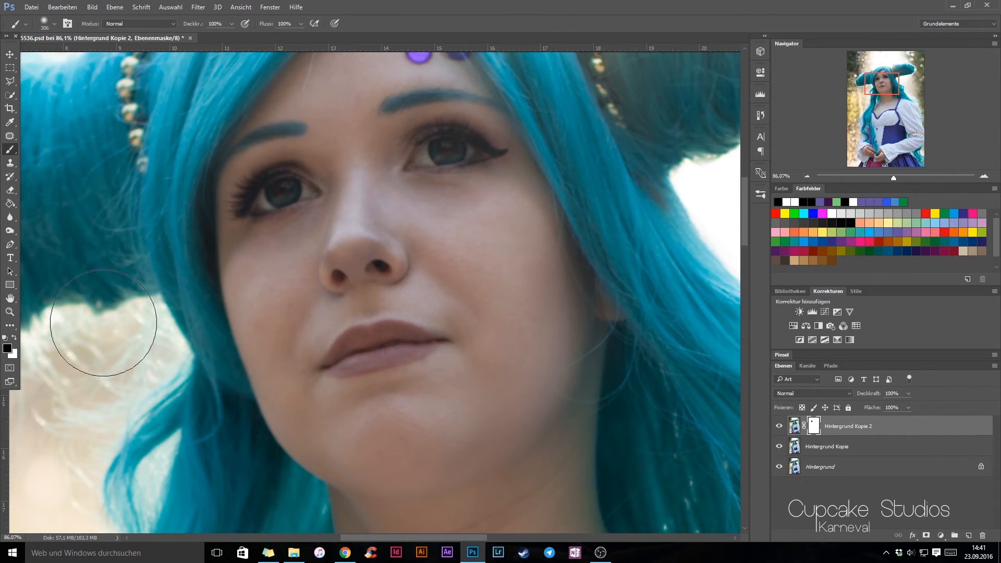
left_click(211, 217)
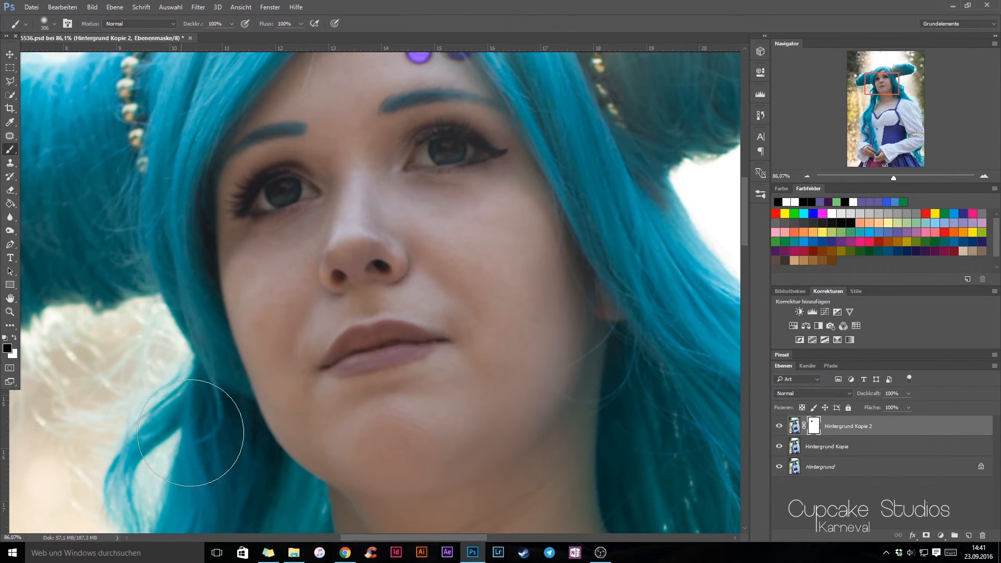
scroll(156, 246, "up", 3)
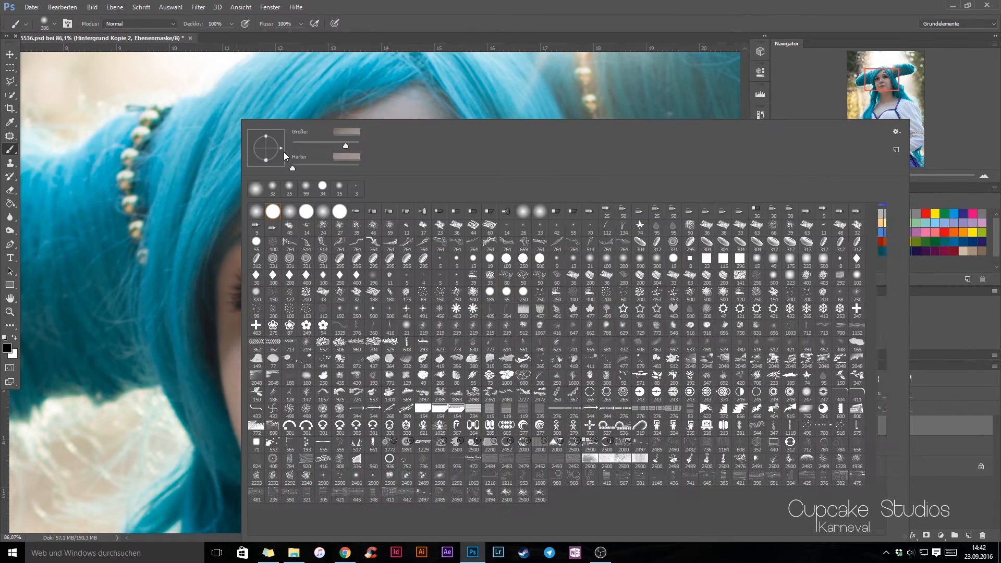
Step: Reduce the brush size to 92 pixels and mask the eyes and lips out of the blur
right_click(262, 279)
left_click_drag(330, 139, 309, 147)
key("Return")
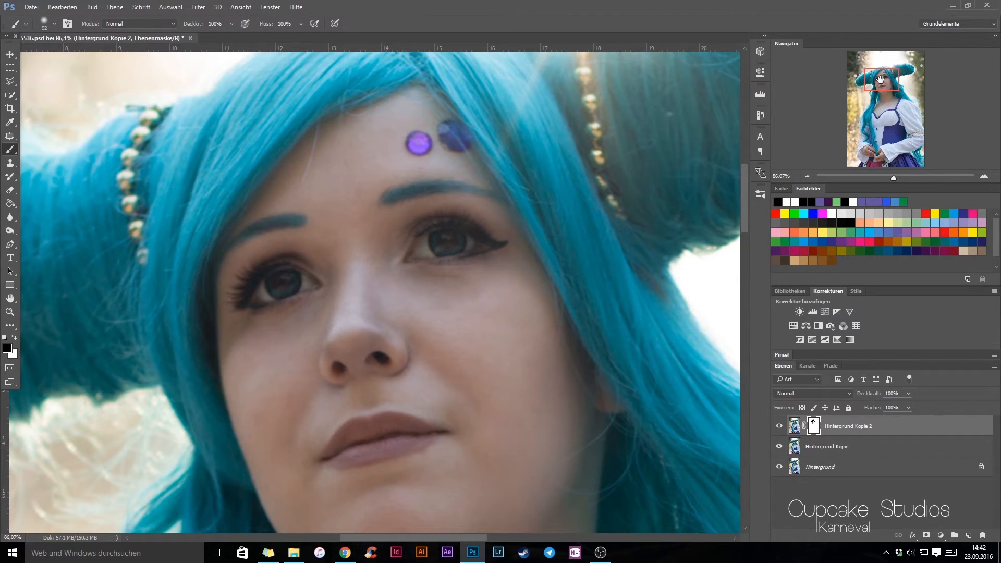
Step: Paint a black outline on the mask along the neck, shoulders, hair edges and dress neckline
left_click_drag(879, 80, 883, 97)
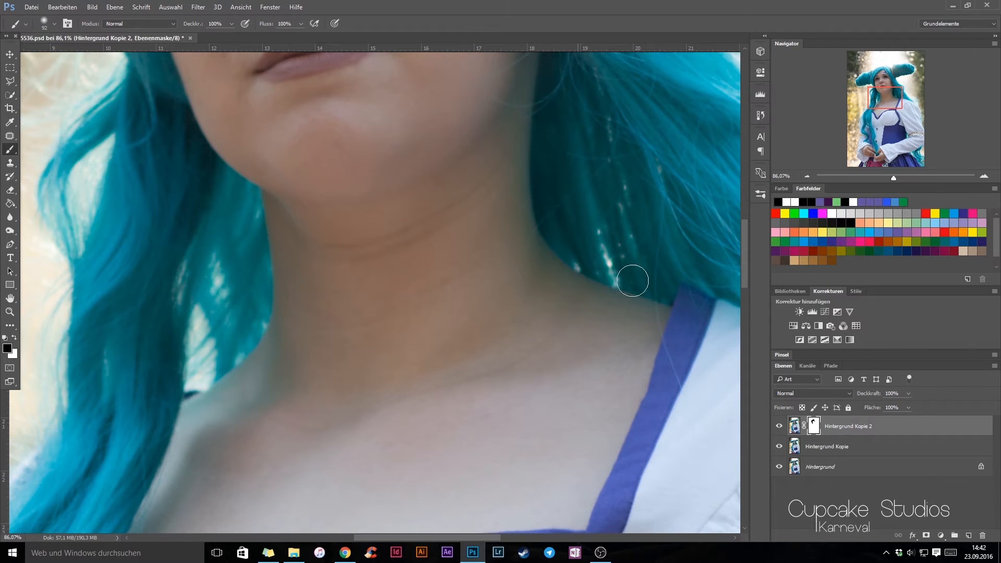
scroll(581, 501, "down", 3)
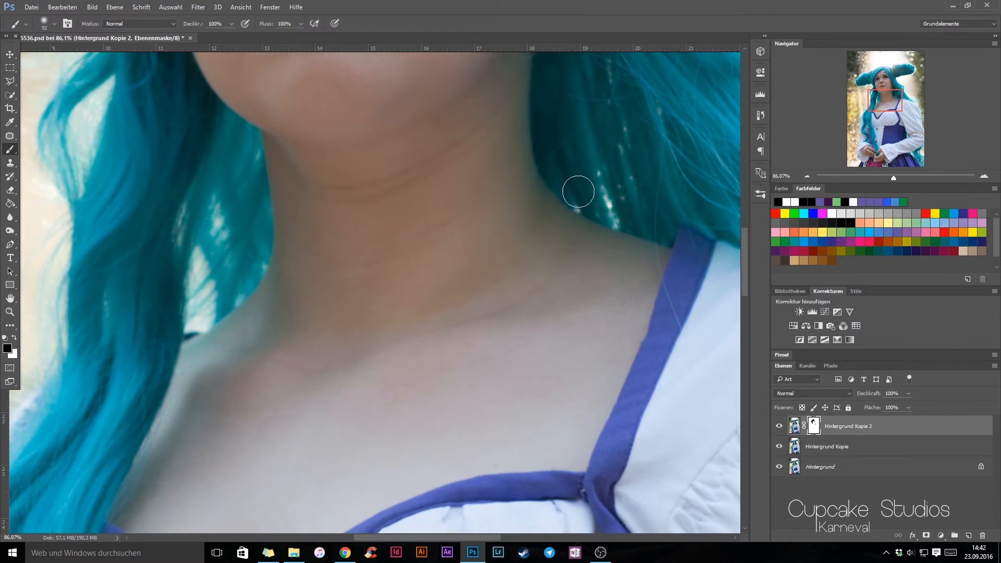
scroll(578, 190, "down", 6)
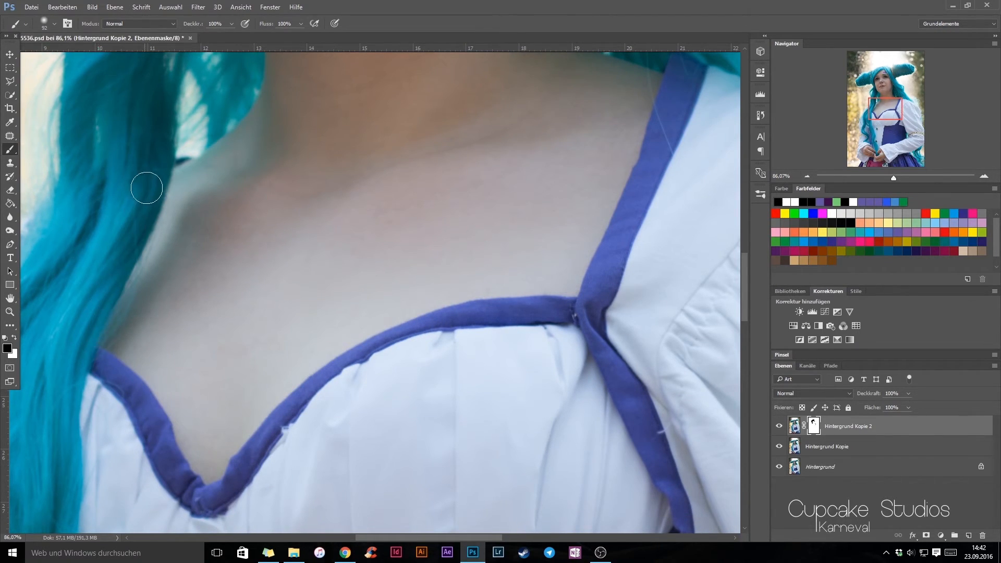
scroll(255, 162, "up", 4)
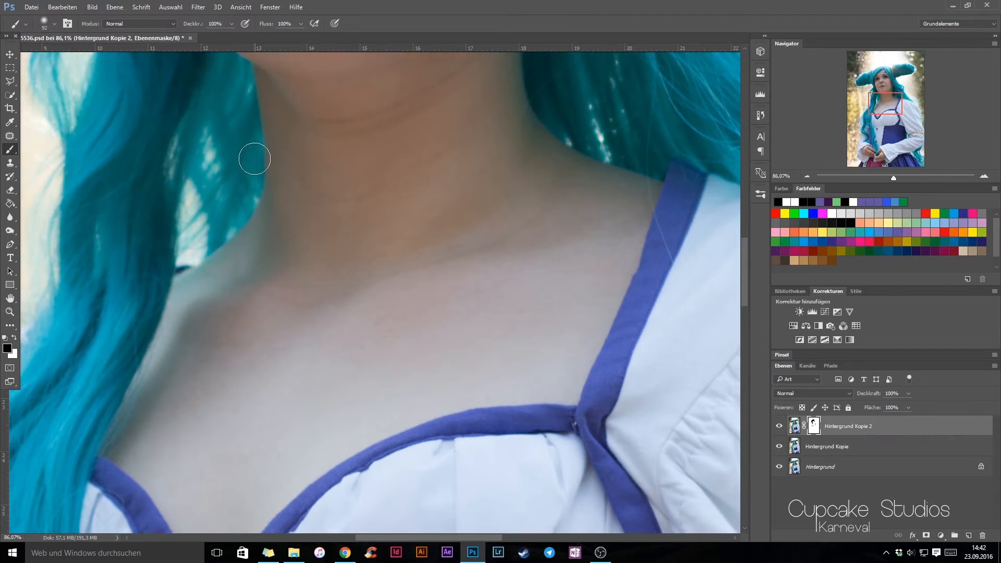
scroll(255, 162, "up", 1)
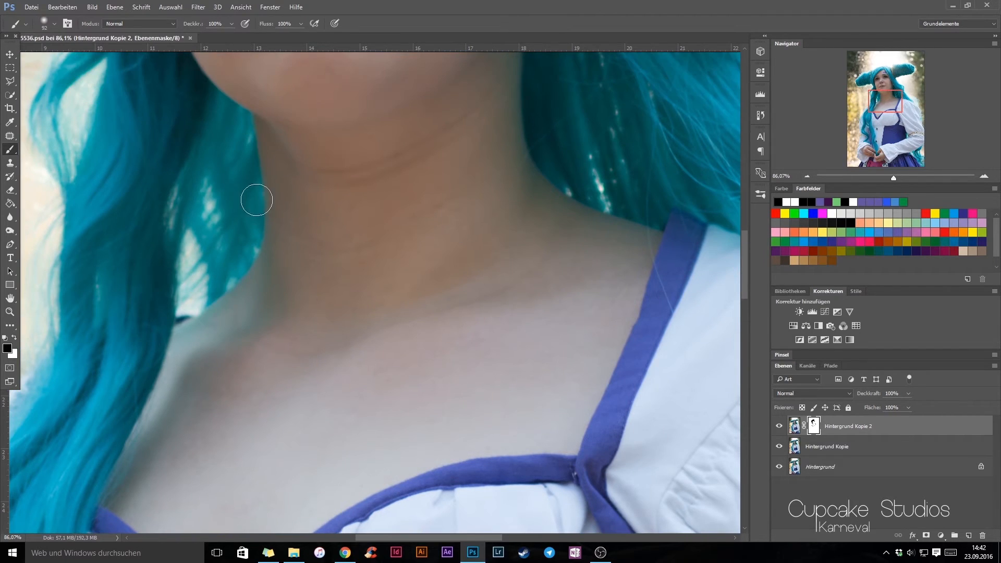
Step: Display the layer mask on its own, close the gap in its outline and fill the area outside with black
left_click(814, 427, "alt")
left_click_drag(237, 201, 228, 224)
left_click_drag(893, 178, 883, 181)
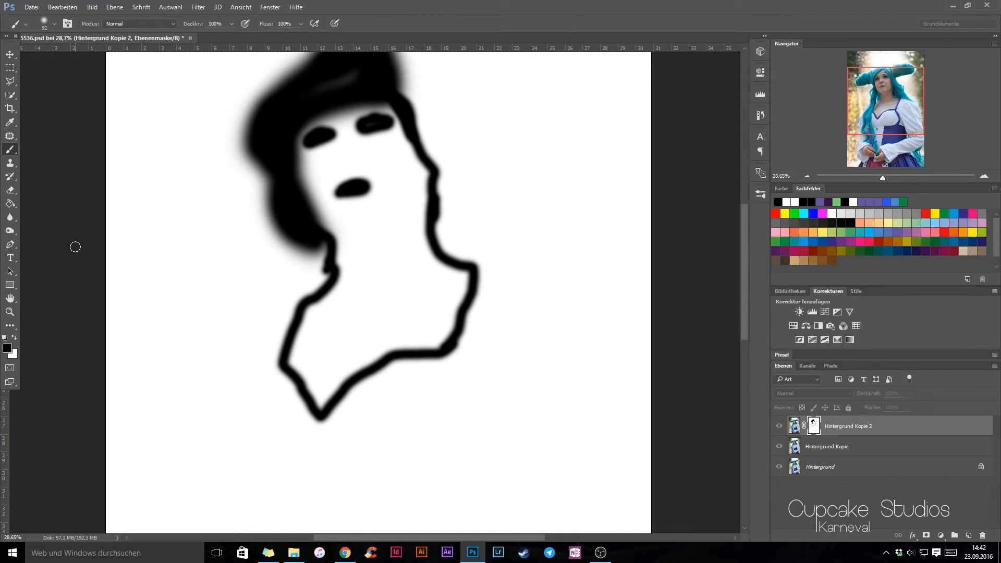
left_click(10, 203)
left_click(112, 217)
Step: Paint black over the light fringe left around the masked head, neck and chest shape with the Brush
left_click(10, 150)
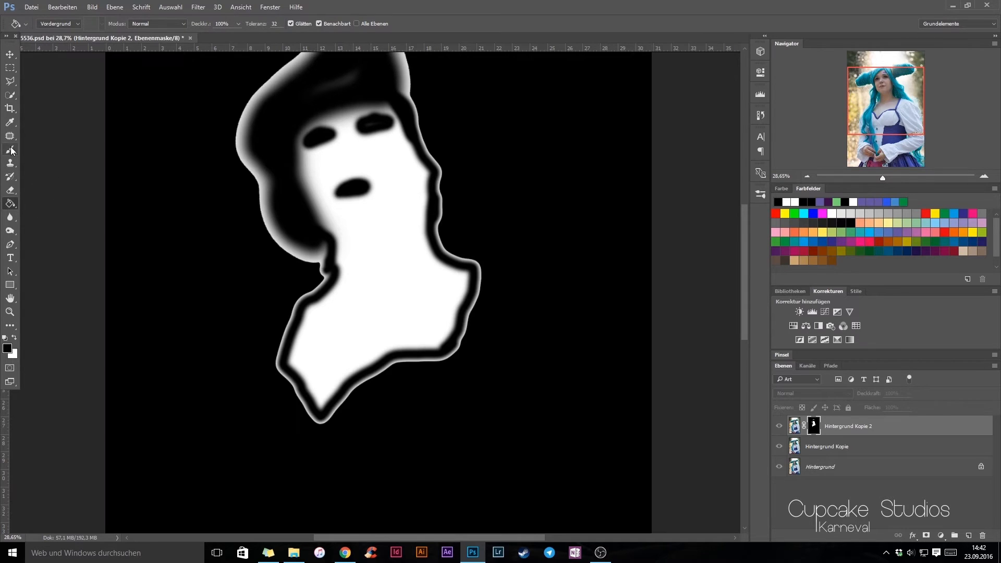
mouse_move(276, 95)
left_mouse_down()
mouse_move(246, 116)
mouse_move(243, 151)
mouse_move(281, 263)
mouse_move(303, 224)
mouse_move(322, 263)
mouse_move(321, 287)
mouse_move(274, 356)
mouse_move(327, 419)
mouse_move(384, 367)
mouse_move(447, 357)
mouse_move(485, 267)
mouse_move(438, 245)
mouse_move(445, 158)
mouse_move(395, 77)
mouse_move(498, 91)
left_mouse_up()
left_click_drag(893, 102, 892, 86)
mouse_move(389, 166)
left_mouse_down()
mouse_move(282, 219)
mouse_move(371, 112)
mouse_move(365, 144)
mouse_move(339, 163)
mouse_move(413, 161)
mouse_move(410, 185)
left_mouse_up()
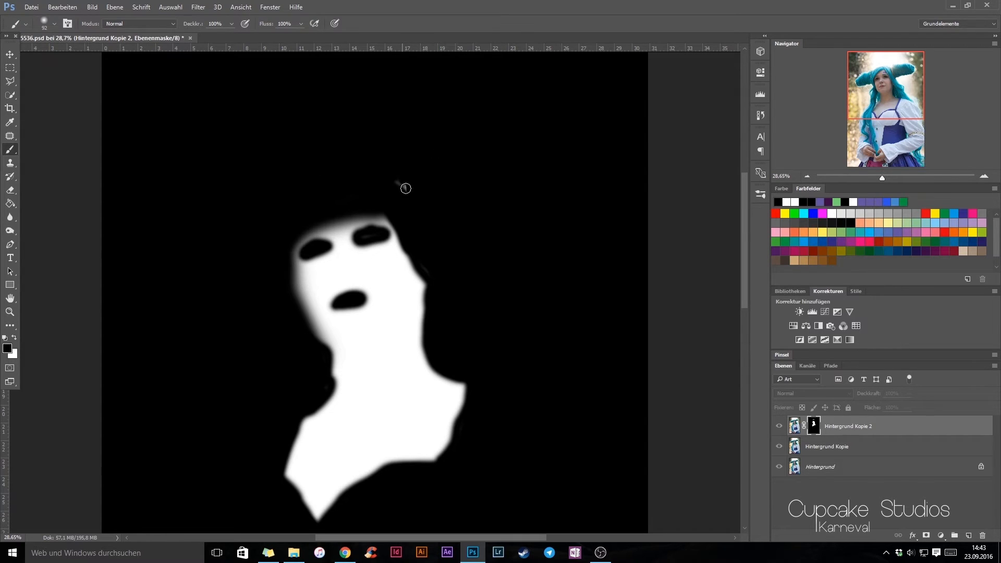
Step: Return from the mask view to the photo and compare the portrait with and without the blurred layer
left_click(797, 426)
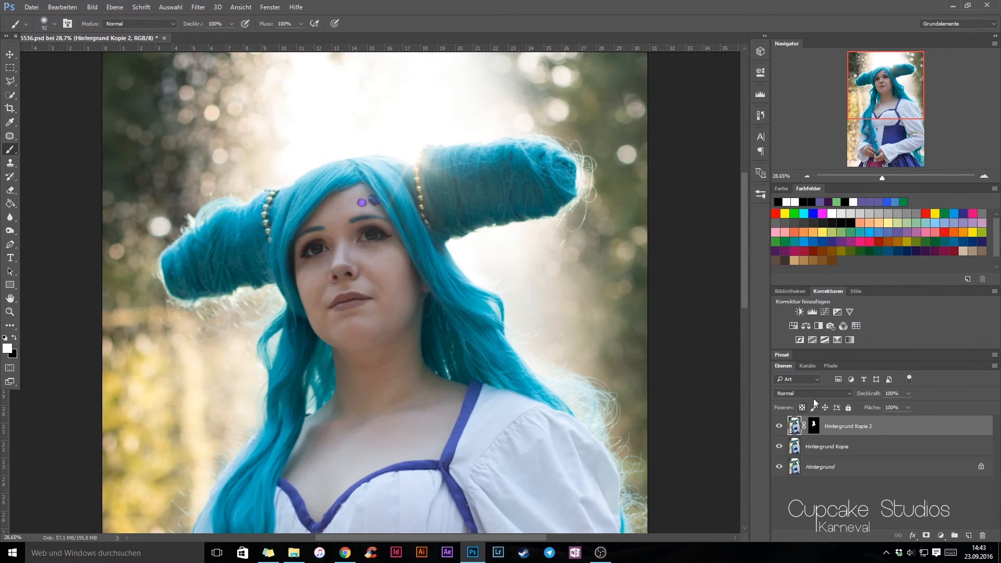
scroll(582, 131, "down", 2)
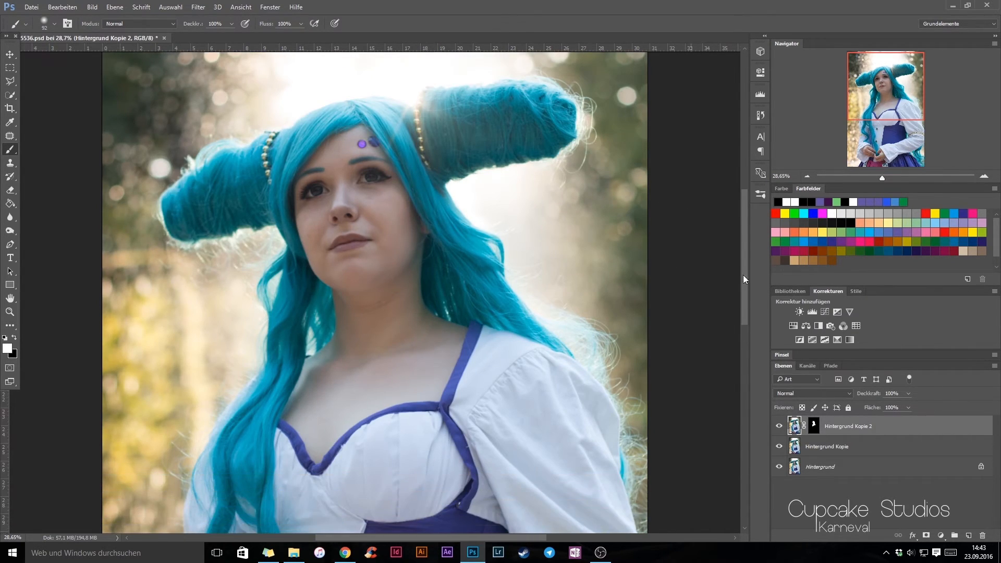
left_click(780, 426)
left_click(780, 426)
left_click(781, 427)
left_click(780, 427)
left_click(781, 427)
left_click(780, 427)
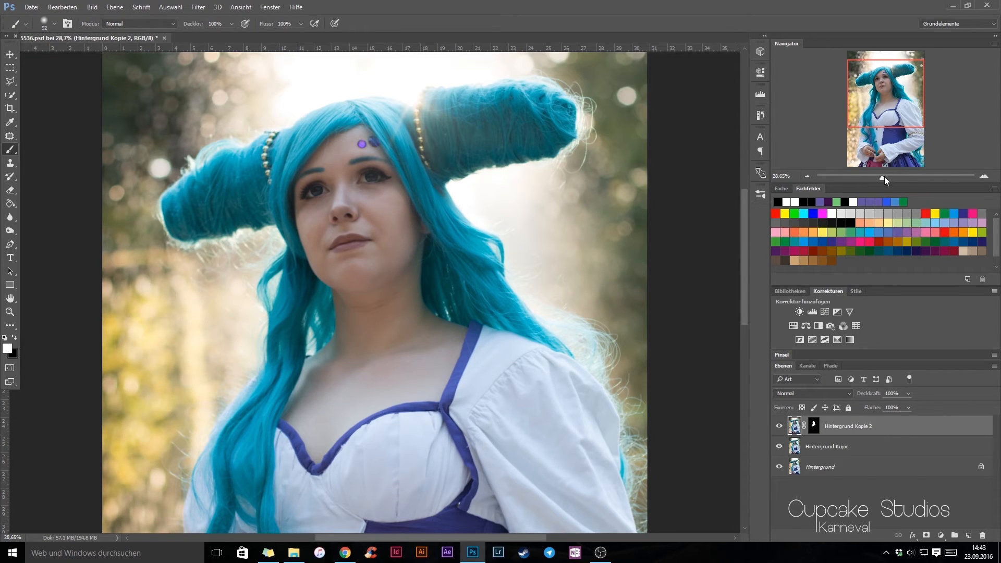
Step: Compare the skin of the face up close with and without the masked blur layer
left_click_drag(883, 179, 895, 178)
left_click_drag(886, 93, 883, 80)
scroll(570, 268, "down", 3)
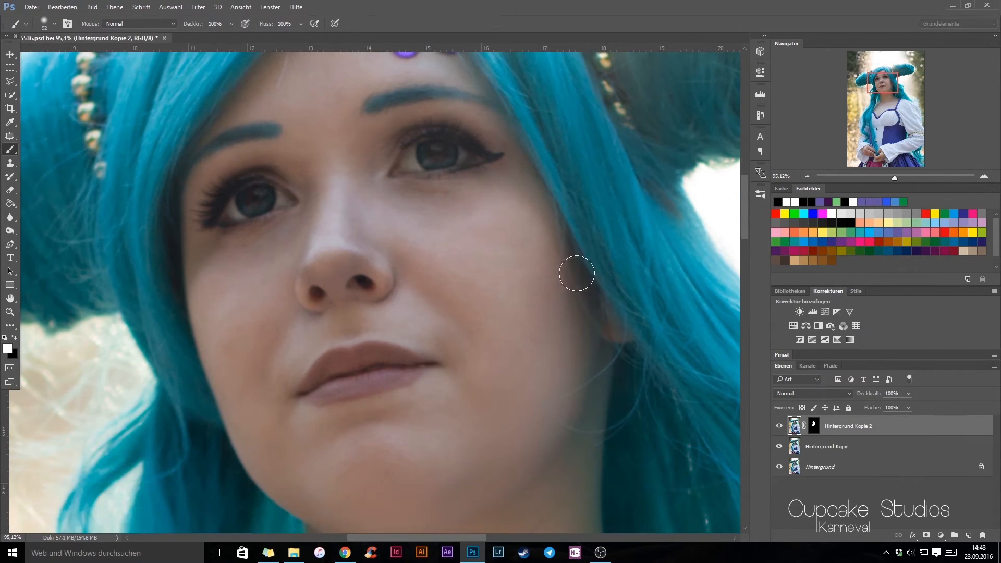
left_click(780, 428)
left_click(779, 428)
left_click(779, 428)
left_click(780, 428)
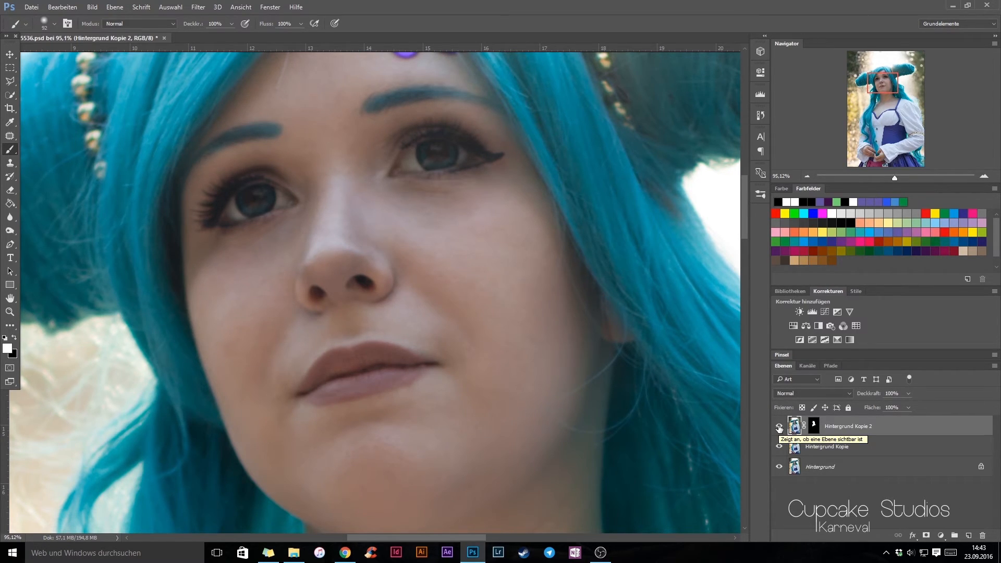
left_click(779, 428)
left_click(779, 428)
left_click(779, 428)
left_click(779, 428)
left_click(780, 428)
left_click(780, 428)
left_click(780, 428)
left_click(780, 428)
Step: Merge the layers Hintergrund Kopie 2 and Hintergrund Kopie into a single layer
left_click_drag(895, 178, 884, 178)
left_click_drag(893, 88, 868, 105)
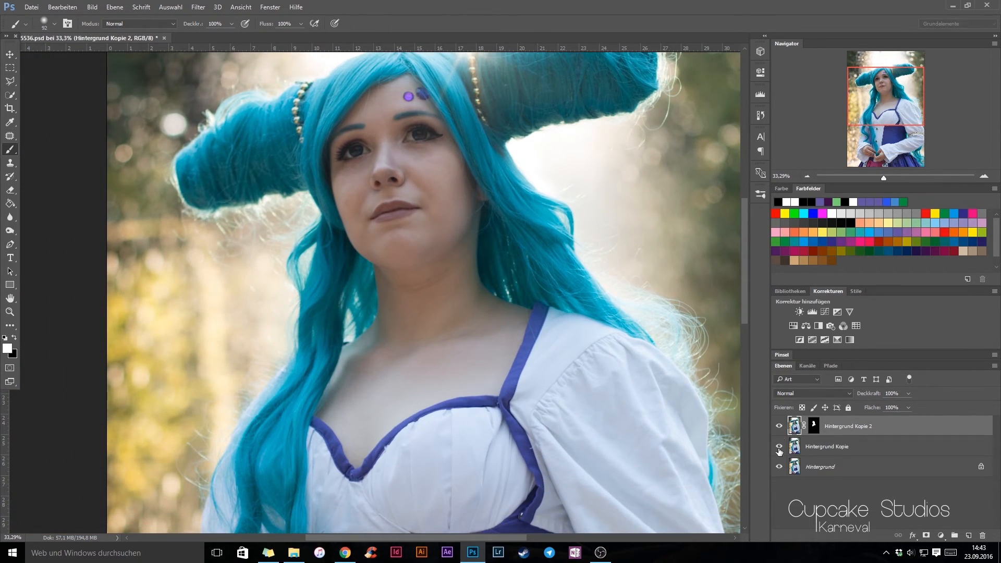
left_click(778, 427)
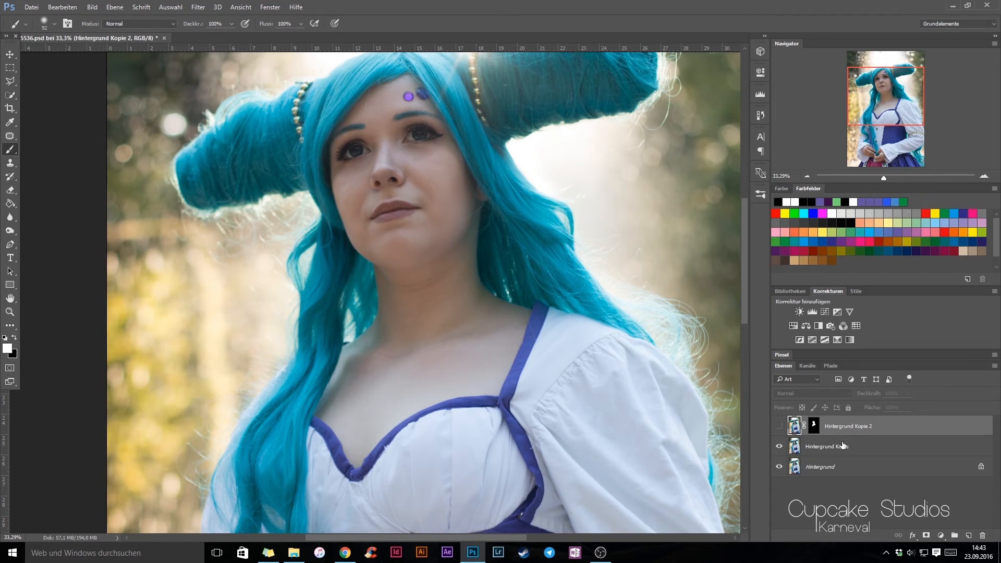
left_click(779, 426)
right_click(817, 448)
left_click(804, 431)
left_click(836, 430)
left_click(837, 446, "shift")
right_click(837, 446)
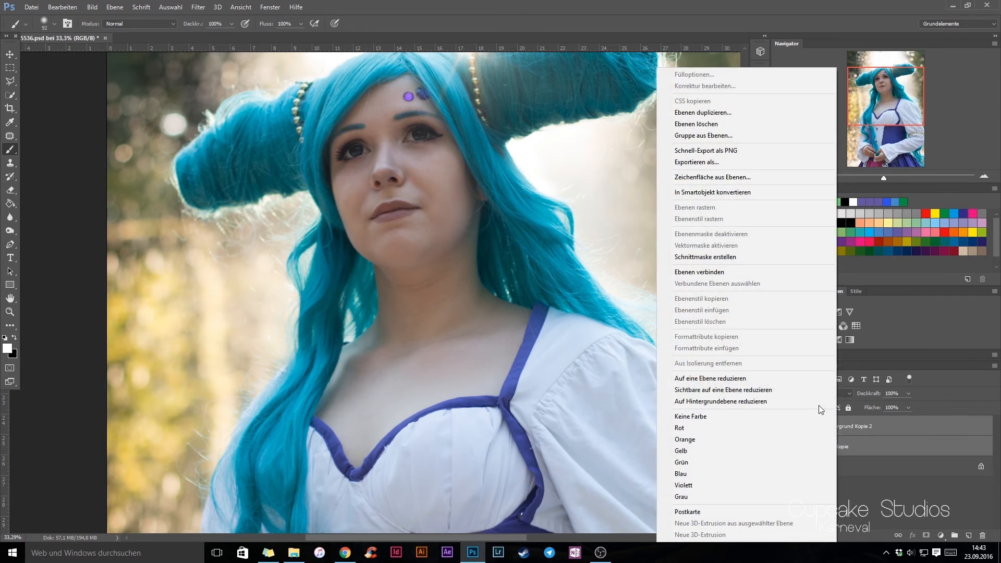
left_click(770, 382)
Step: Compare the merged retouching layer with the untouched Hintergrund layer by toggling its visibility
left_click(778, 427)
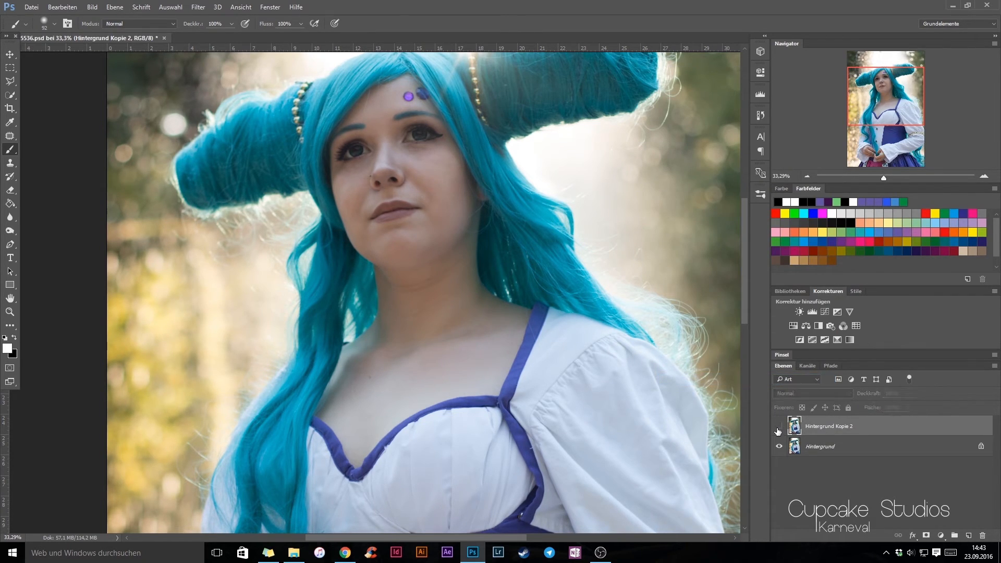
left_click(779, 427)
left_click(779, 428)
left_click(778, 427)
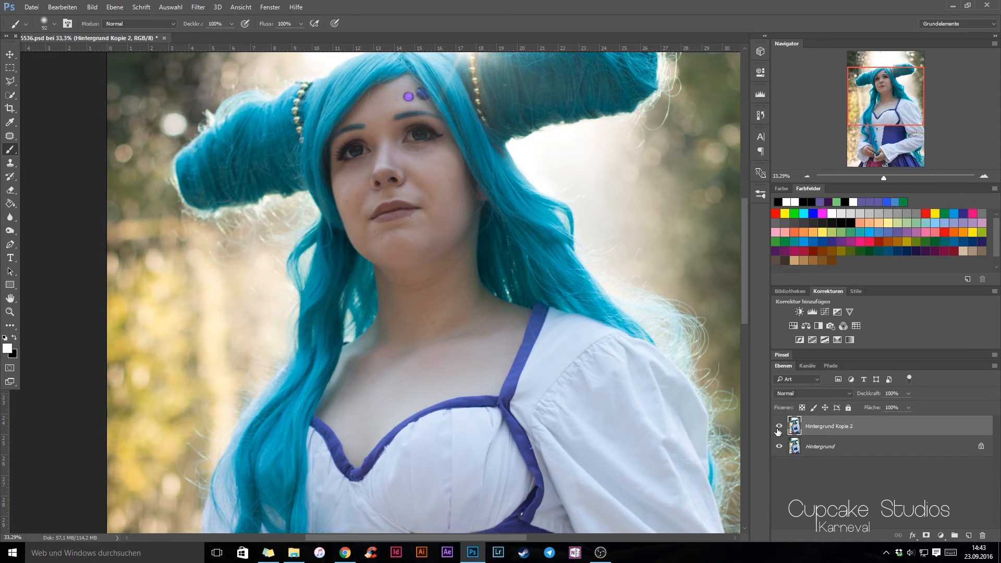
left_click(779, 428)
left_click(779, 427)
left_click(779, 428)
left_click(779, 428)
left_click(779, 427)
left_click(778, 428)
left_click(779, 427)
left_click(780, 428)
left_click(779, 428)
left_click(779, 428)
left_click(779, 428)
left_click(780, 427)
left_click(780, 427)
Step: Duplicate the merged layer as Hintergrund Kopie 3 and hide Hintergrund Kopie 2
right_click(818, 427)
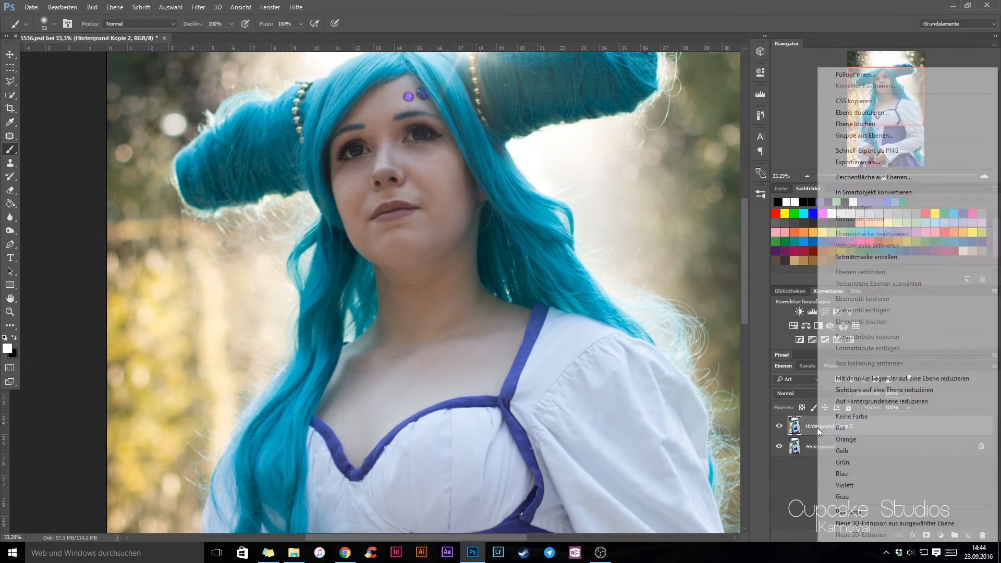
left_click(861, 112)
left_click(598, 173)
left_click_drag(884, 178, 889, 178)
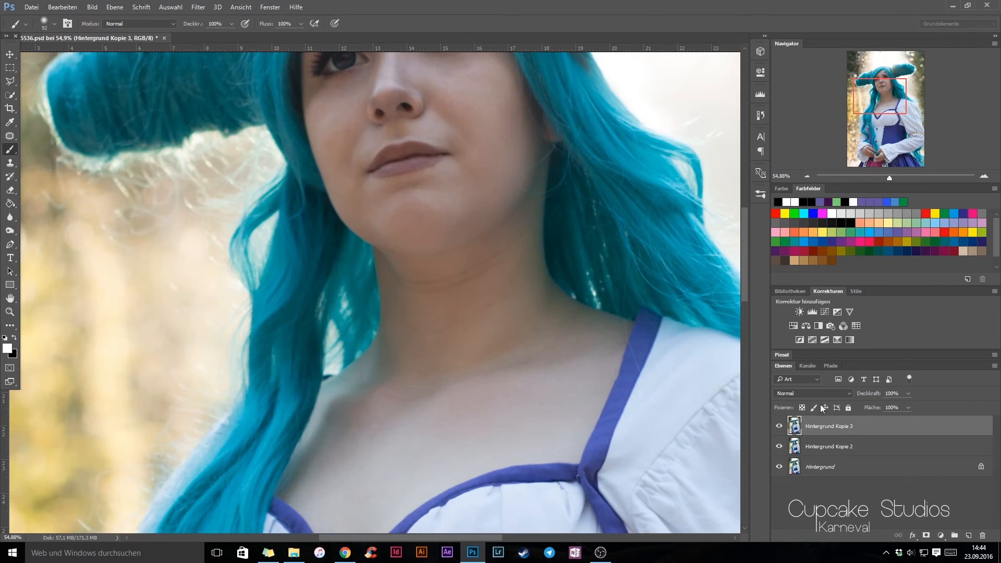
left_click(779, 446)
scroll(298, 355, "up", 2)
Step: Retouch the cheek below the left-hand eye with the Patch tool and check it against the original
left_click(11, 139)
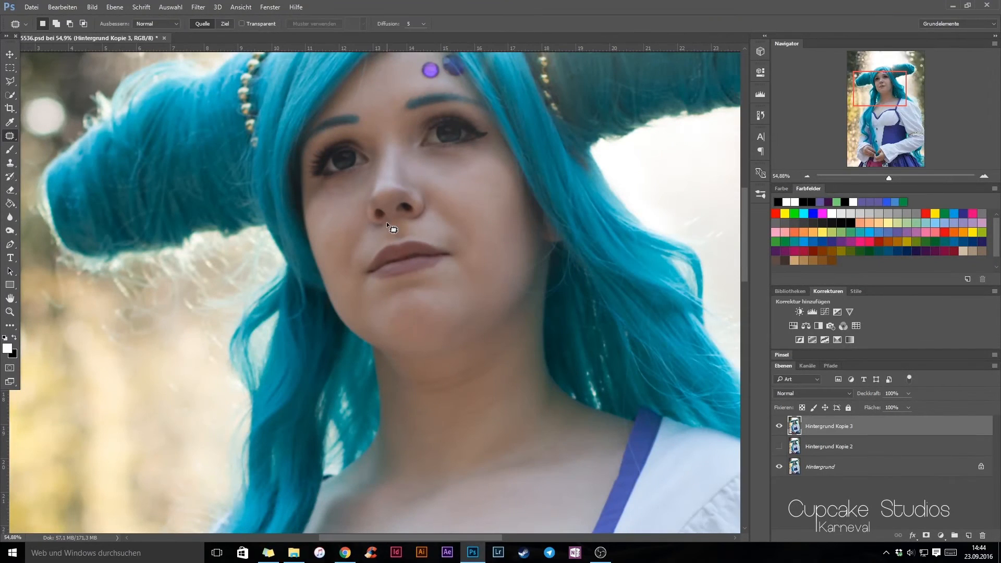
left_click_drag(334, 236, 336, 234)
left_click(464, 239)
left_click(780, 426)
left_click(779, 426)
left_click(779, 427)
left_click(778, 427)
left_click(777, 428)
left_click(778, 426)
Step: Patch the skin above the right-hand corner of the mouth and the outer part of the left-hand cheek
mouse_move(453, 228)
left_mouse_down()
mouse_move(437, 230)
mouse_move(457, 236)
mouse_move(432, 229)
mouse_move(450, 229)
left_mouse_up()
left_click(779, 425)
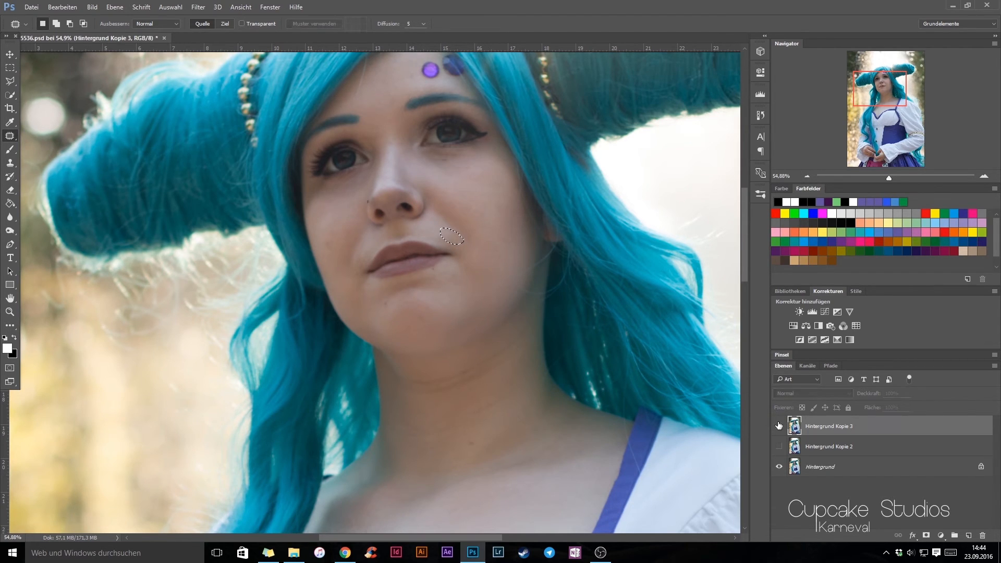
left_click(778, 425)
left_click_drag(332, 209, 330, 220)
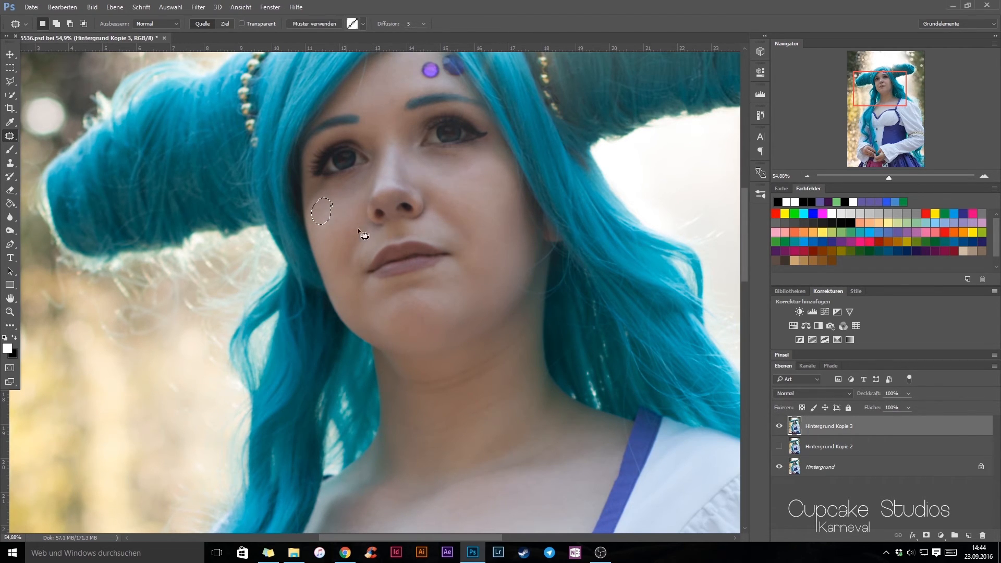
left_click(450, 201)
Step: Compare the patched cheeks with the original by toggling the visibility of Hintergrund Kopie 3
left_click(779, 426)
left_click(779, 426)
left_click(779, 426)
left_click(778, 427)
left_click(778, 427)
left_click(778, 428)
left_click(778, 428)
left_click(779, 427)
left_click(779, 427)
left_click(779, 426)
Step: Patch the skin under the right-hand eye, deselect it and check the retouching against the original
mouse_move(480, 158)
left_mouse_down()
mouse_move(456, 167)
mouse_move(478, 154)
left_mouse_up()
key("ctrl+d")
left_click(779, 427)
left_click(780, 426)
left_click(780, 427)
left_click(779, 427)
left_click(780, 428)
left_click(781, 428)
left_click(781, 428)
left_click(780, 428)
Step: Patch the skin just below the right-hand corner of the mouth and compare it with the original
left_click_drag(430, 267, 437, 267)
left_click(779, 426)
left_click(779, 426)
left_click(444, 276)
left_click_drag(429, 269, 439, 267)
left_click(499, 316)
left_click(779, 428)
left_click(779, 428)
Step: Place the raw photo _MG_5536.CR2 into the document, choosing a different white balance preset in Camera Raw
left_click(878, 175)
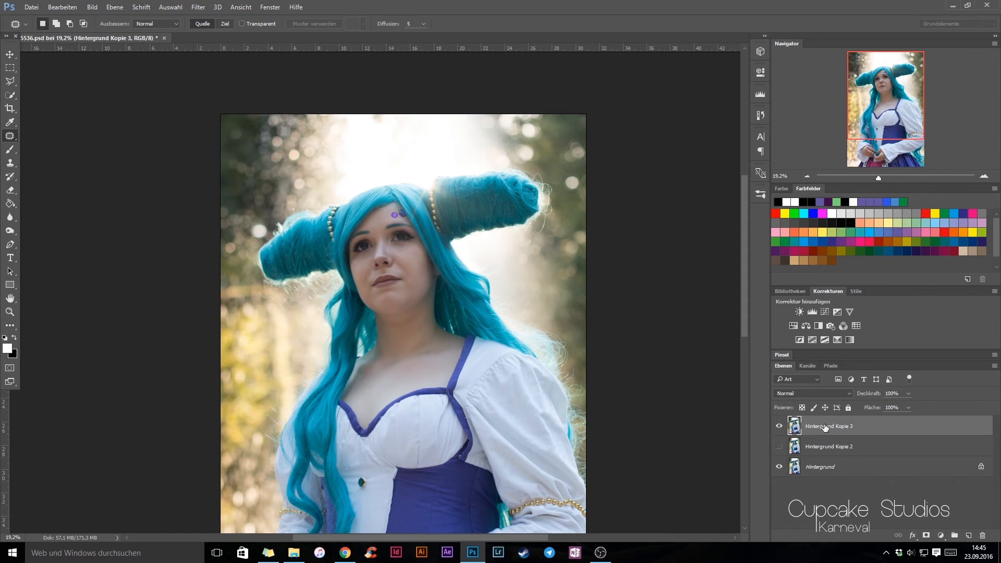
left_click_drag(879, 121, 880, 154)
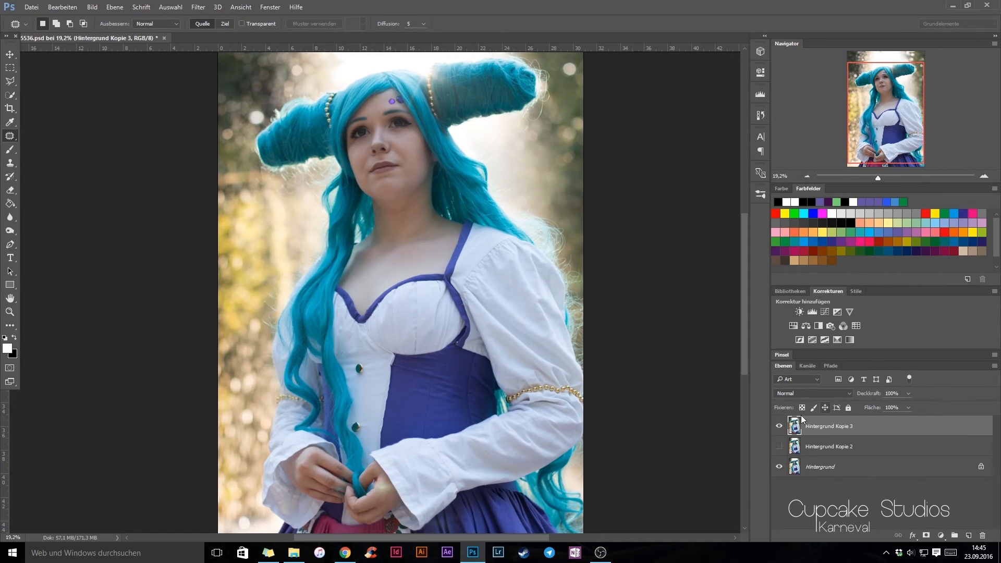
left_click(295, 551)
left_click_drag(515, 292, 475, 503)
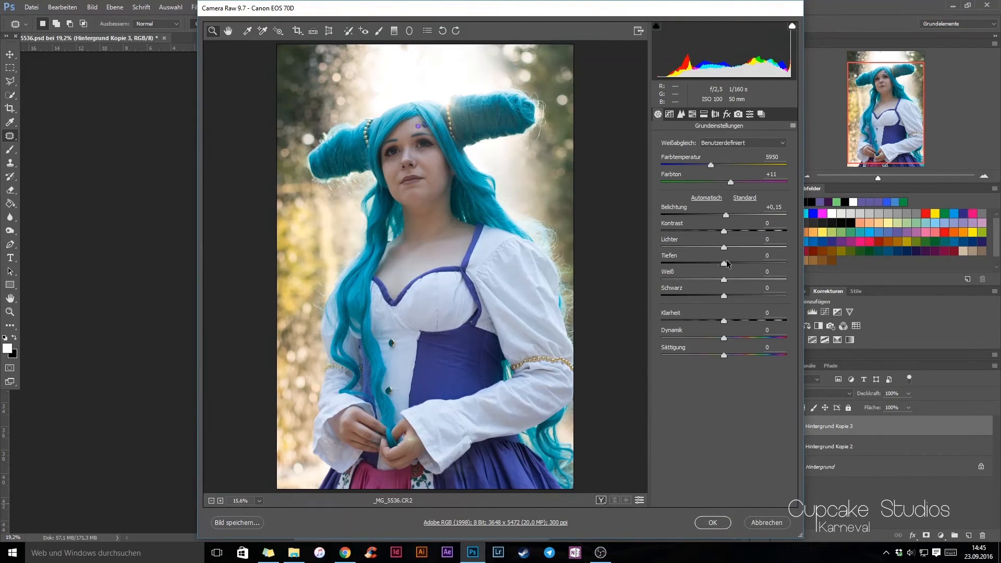
left_click(771, 143)
left_click(763, 154)
left_click(713, 522)
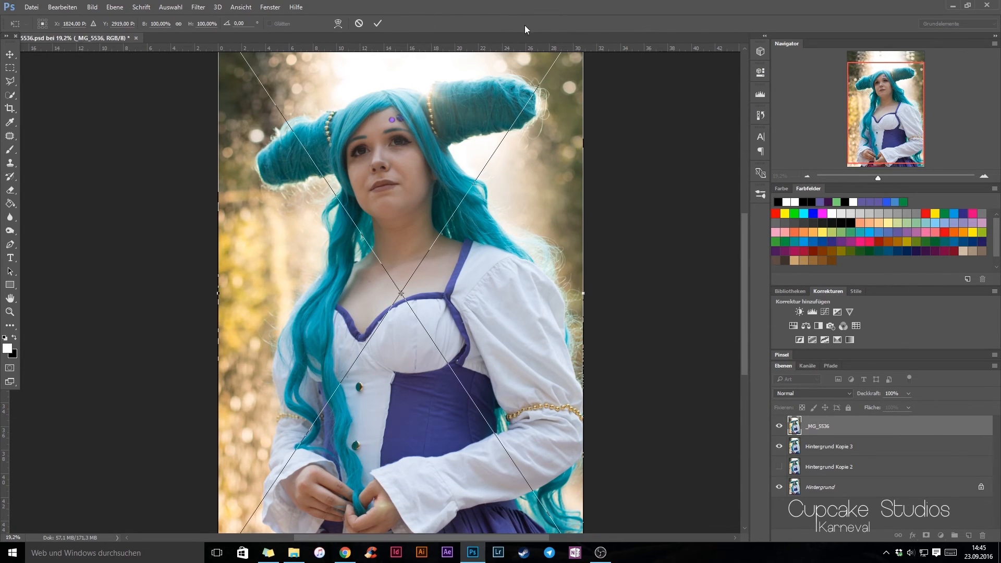
Step: Align the placed photo with the canvas edges and confirm the placement
left_click_drag(878, 177, 877, 178)
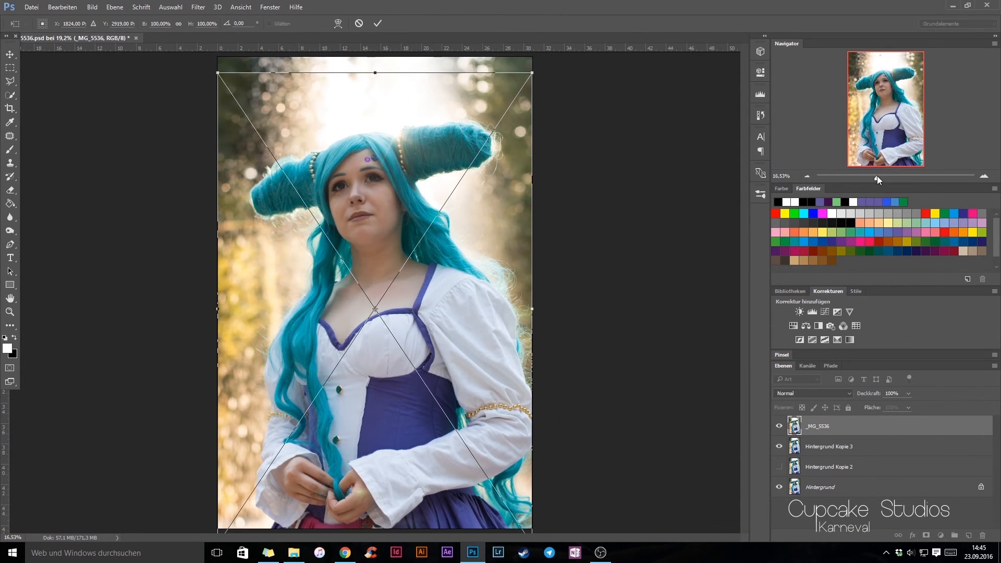
left_click_drag(394, 139, 392, 123)
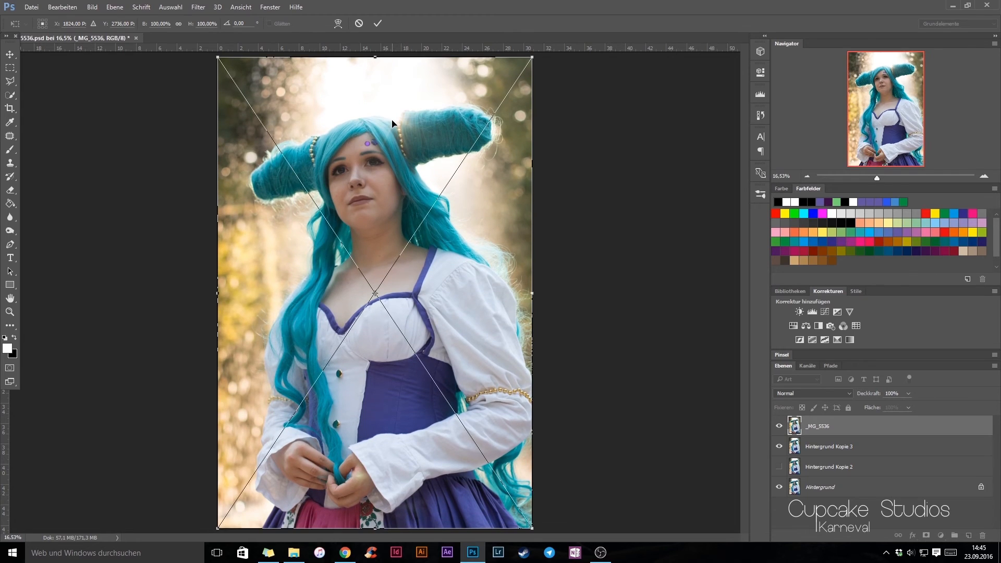
key("Return")
Step: Move the _MG_5536 layer beneath the copies and delete the layers Hintergrund and Hintergrund Kopie 2
left_click_drag(829, 426, 840, 495)
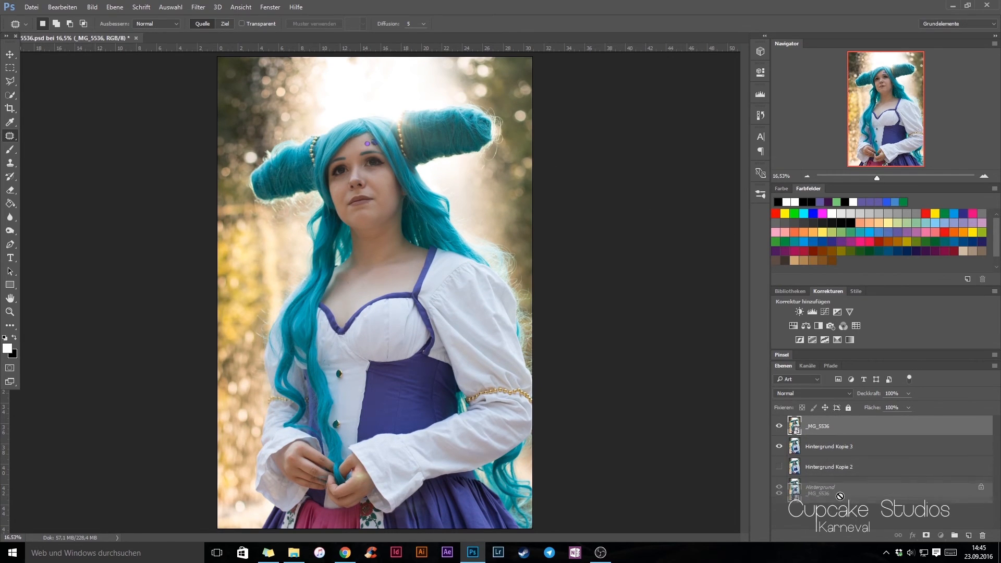
left_click_drag(832, 433, 831, 476)
left_click(833, 487)
key("Delete")
left_click(818, 447)
key("Delete")
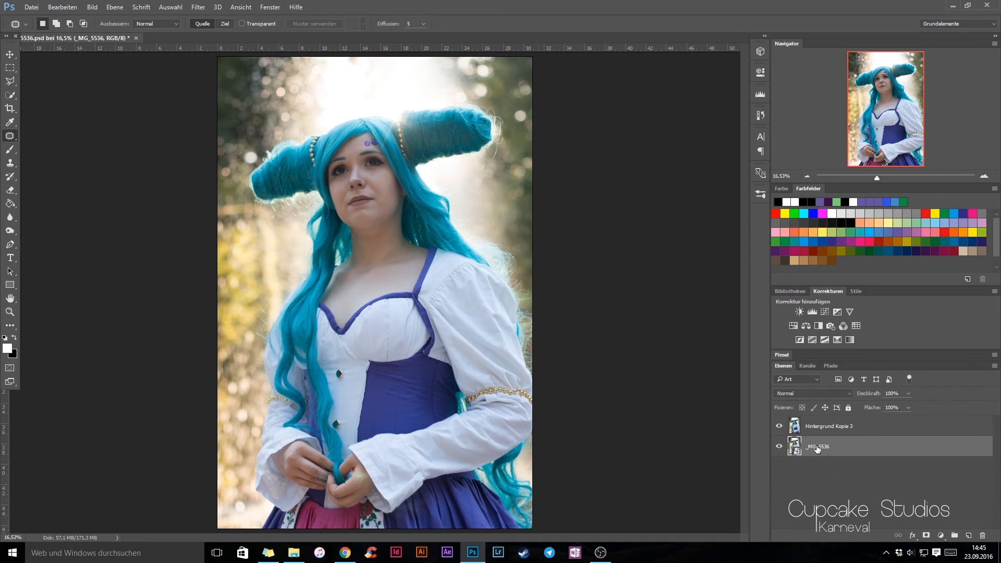
Step: Save the document, activate the Move tool and dock the toolbox beside the canvas
key("ctrl+s")
left_click(10, 54)
left_click_drag(9, 36, 2, 64)
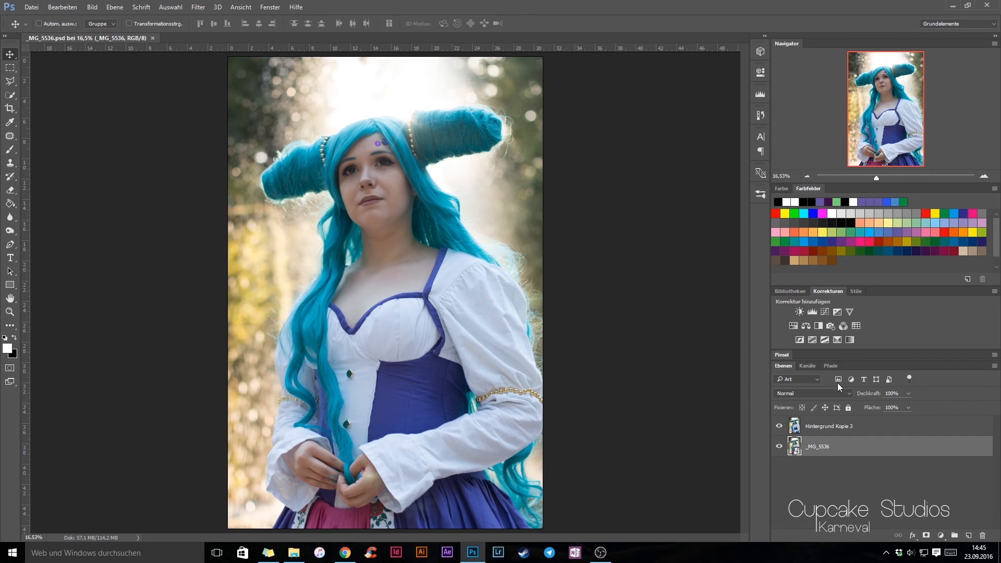
Step: Compare the retouched Hintergrund Kopie 3 with the original _MG_5536 photo by toggling the retouched layer's visibility
left_click(780, 427)
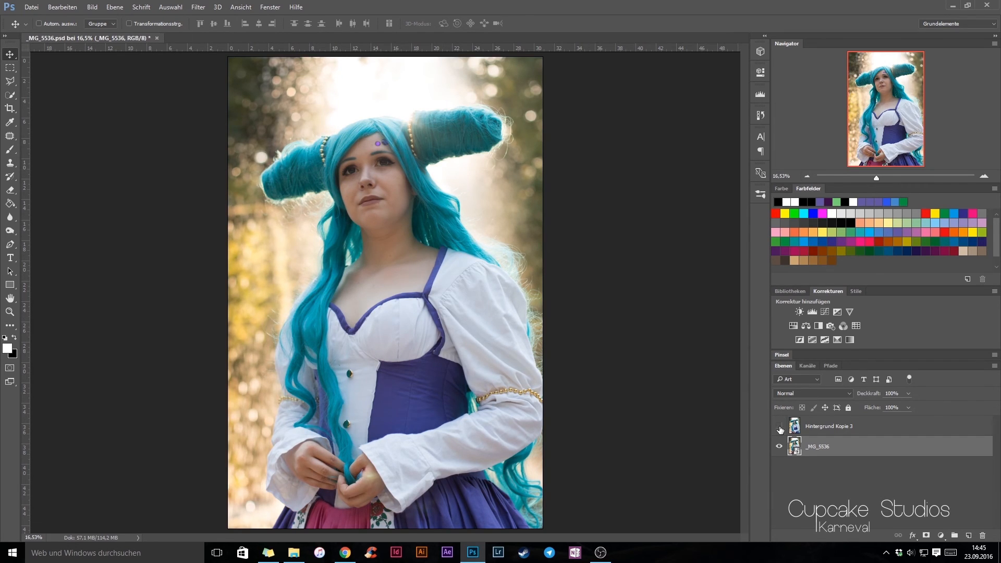
left_click(780, 427)
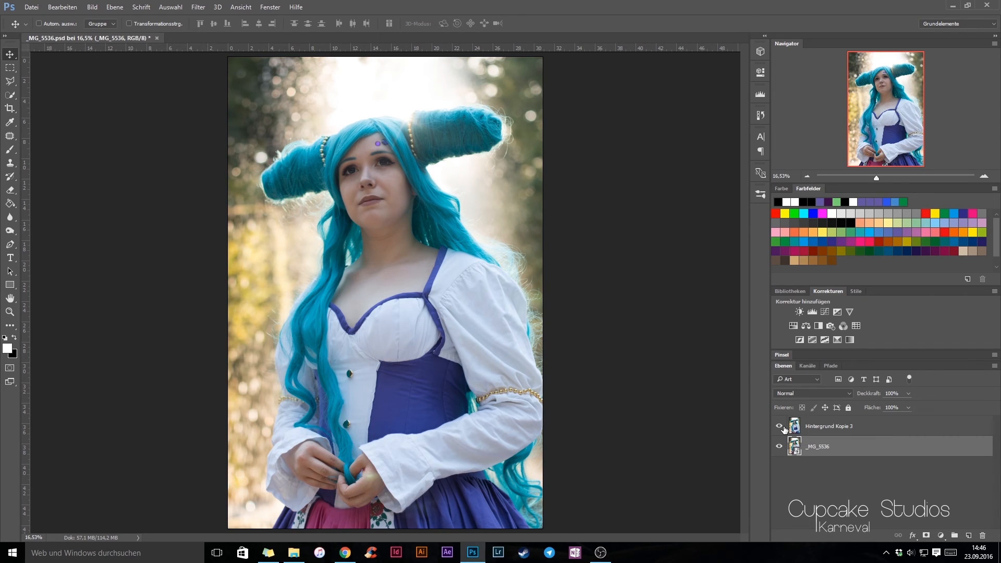
left_click(781, 428)
left_click(781, 427)
left_click(781, 427)
left_click(782, 428)
left_click(781, 427)
left_click(782, 428)
left_click(782, 427)
left_click(781, 427)
left_click(779, 428)
left_click(779, 428)
left_click(779, 428)
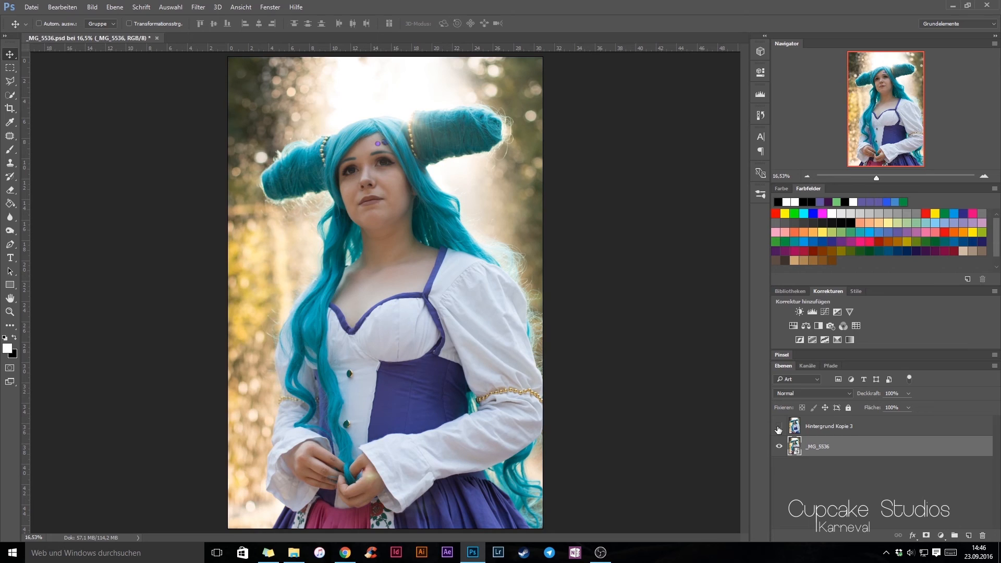
left_click(780, 427)
left_click(780, 427)
left_click(605, 555)
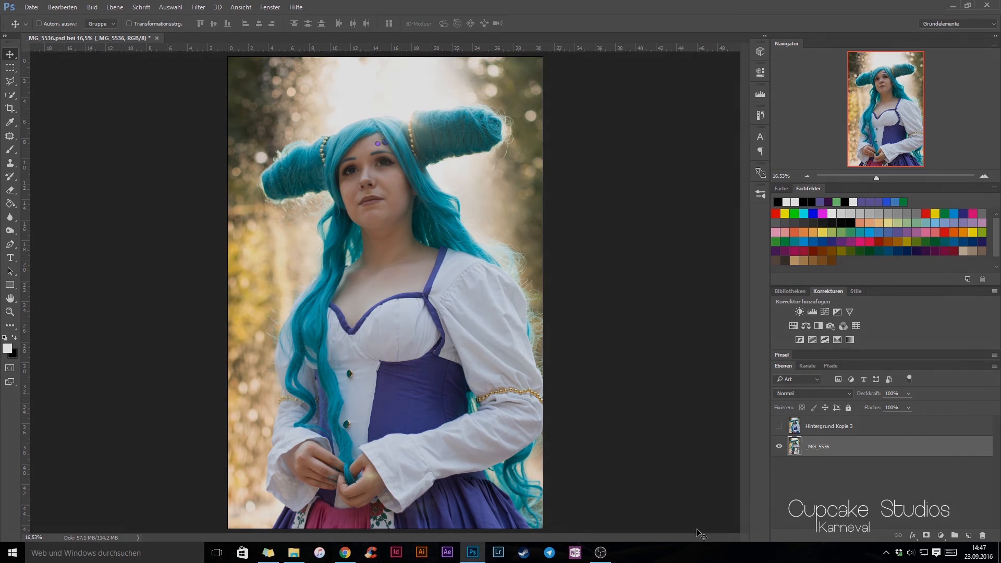